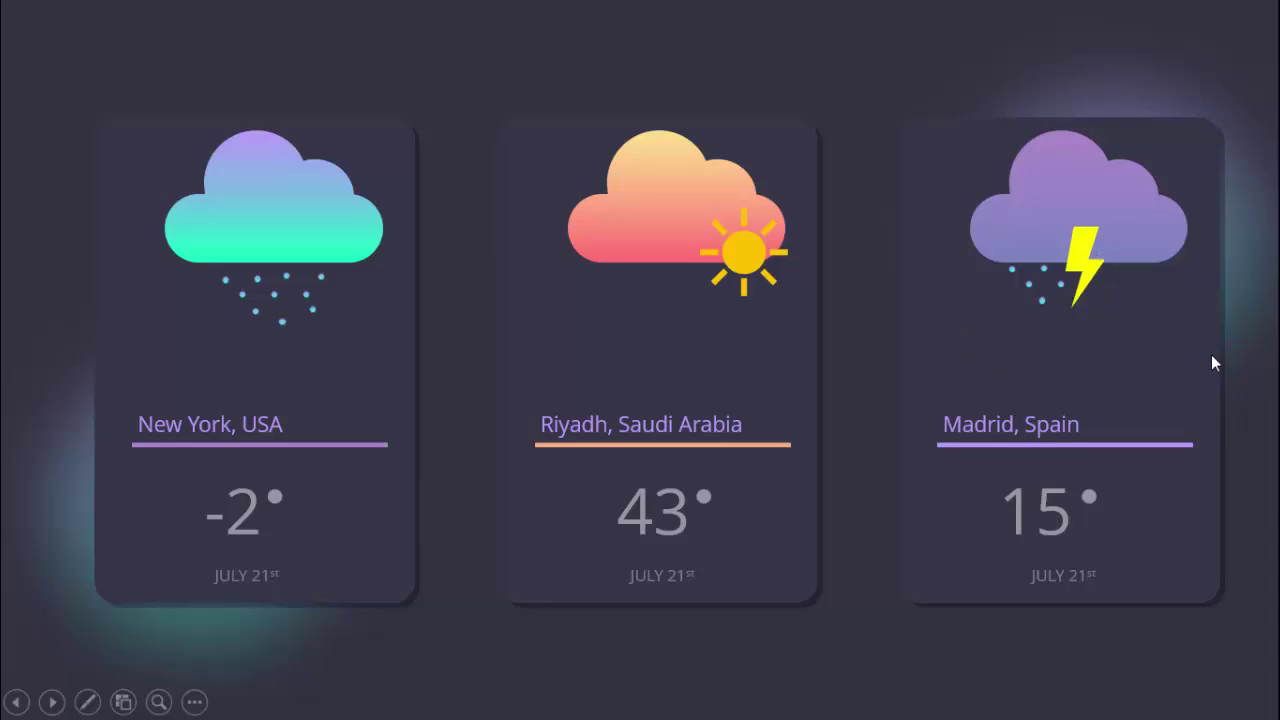
Exit the weather-card slide show and return to editing the blank dark slide 3.
left_click(1250, 375)
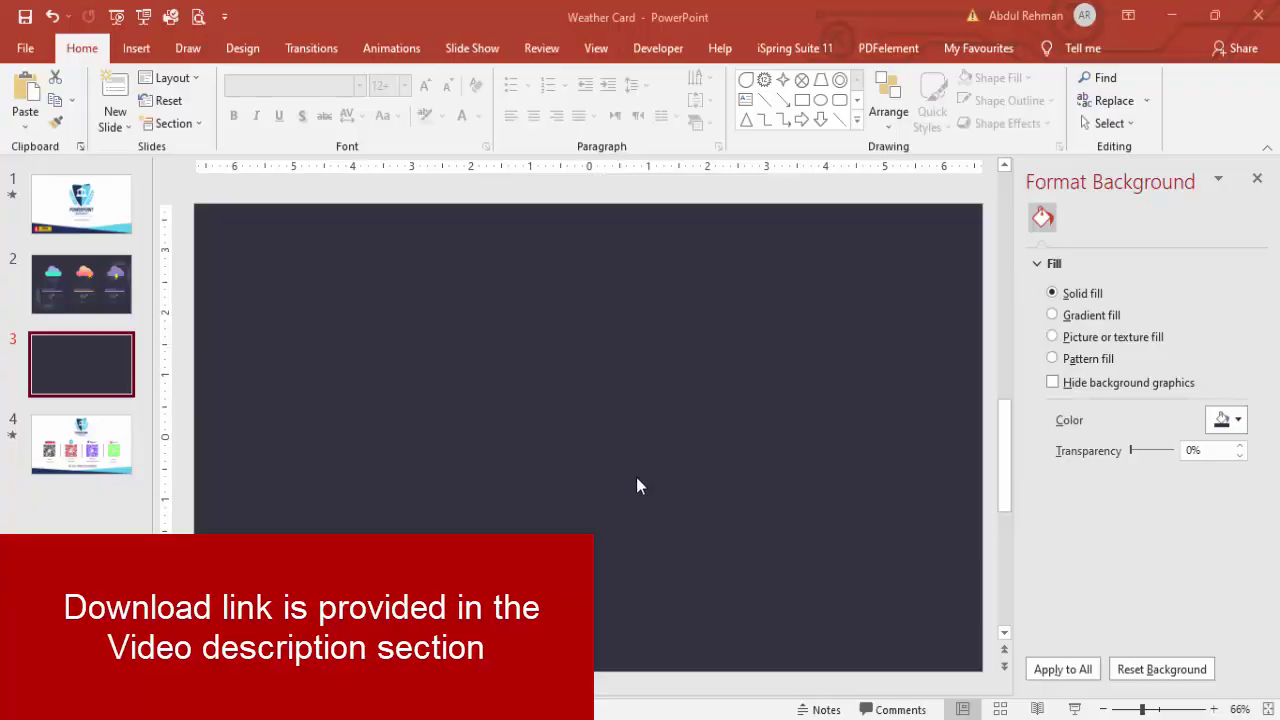
Draw a tall rounded-rectangle card with slightly rounded corners on the slide.
left_click(136, 48)
left_click(299, 128)
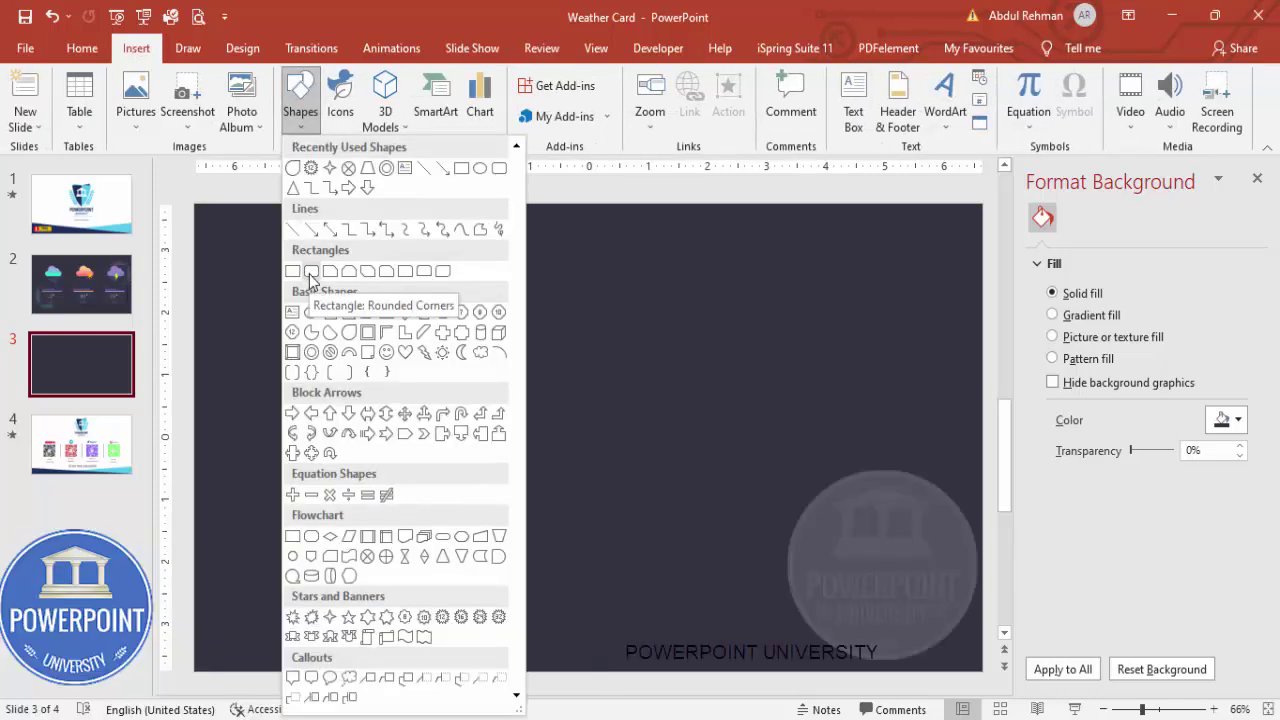
left_click(311, 271)
left_click_drag(263, 311, 462, 644)
left_click_drag(418, 456, 406, 428)
left_click_drag(449, 609, 456, 635)
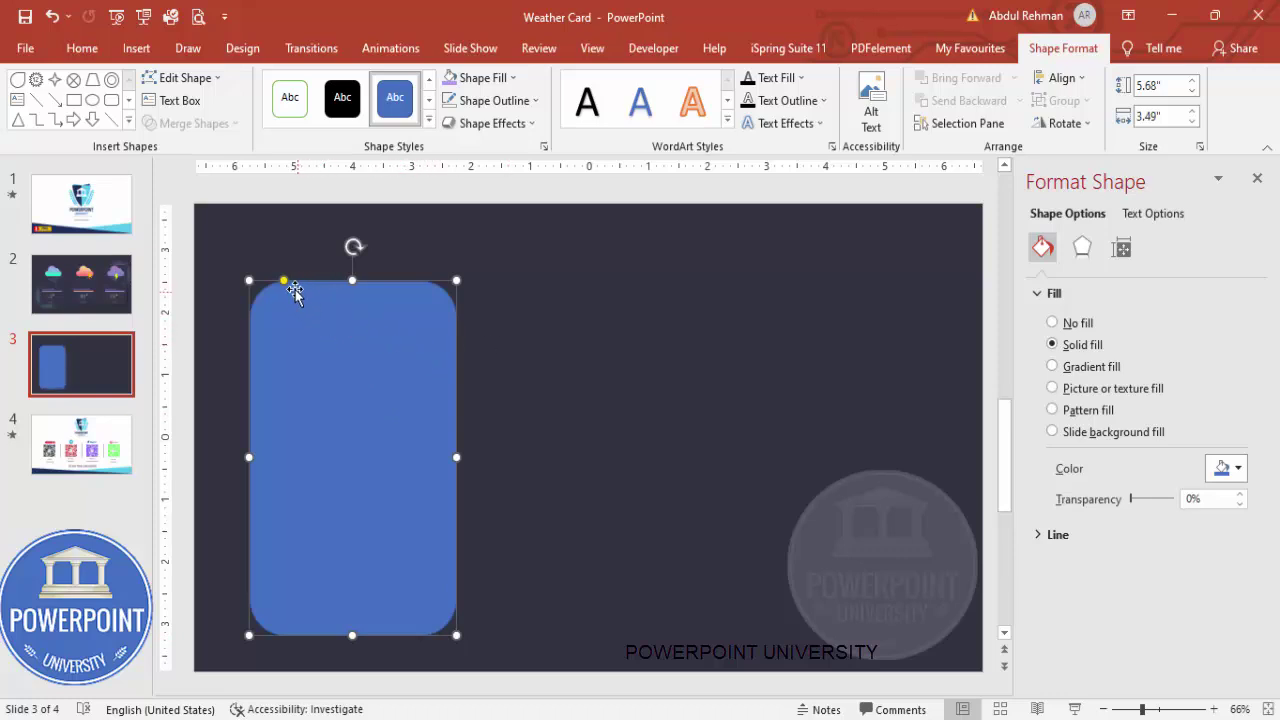
left_click_drag(284, 284, 262, 286)
Remove the card's outline, fill it with the dark recent colour, and Ctrl-drag a copy rightward.
left_click(495, 100)
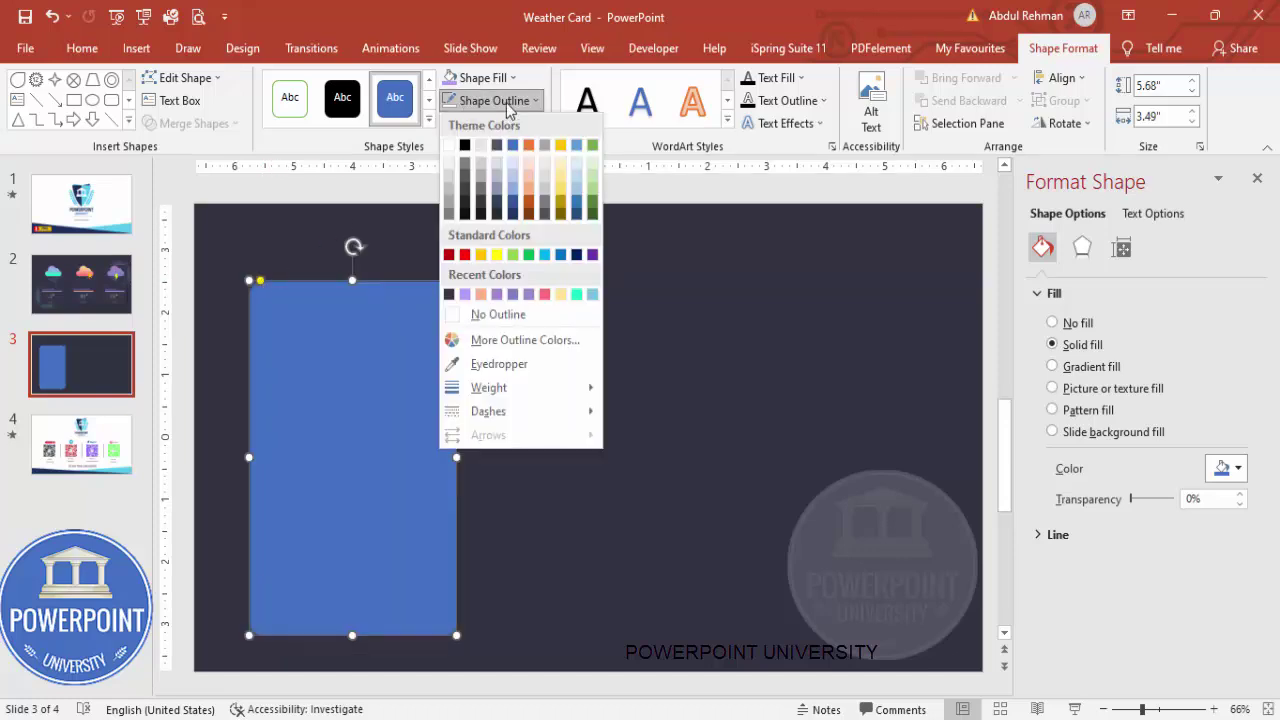
left_click(523, 316)
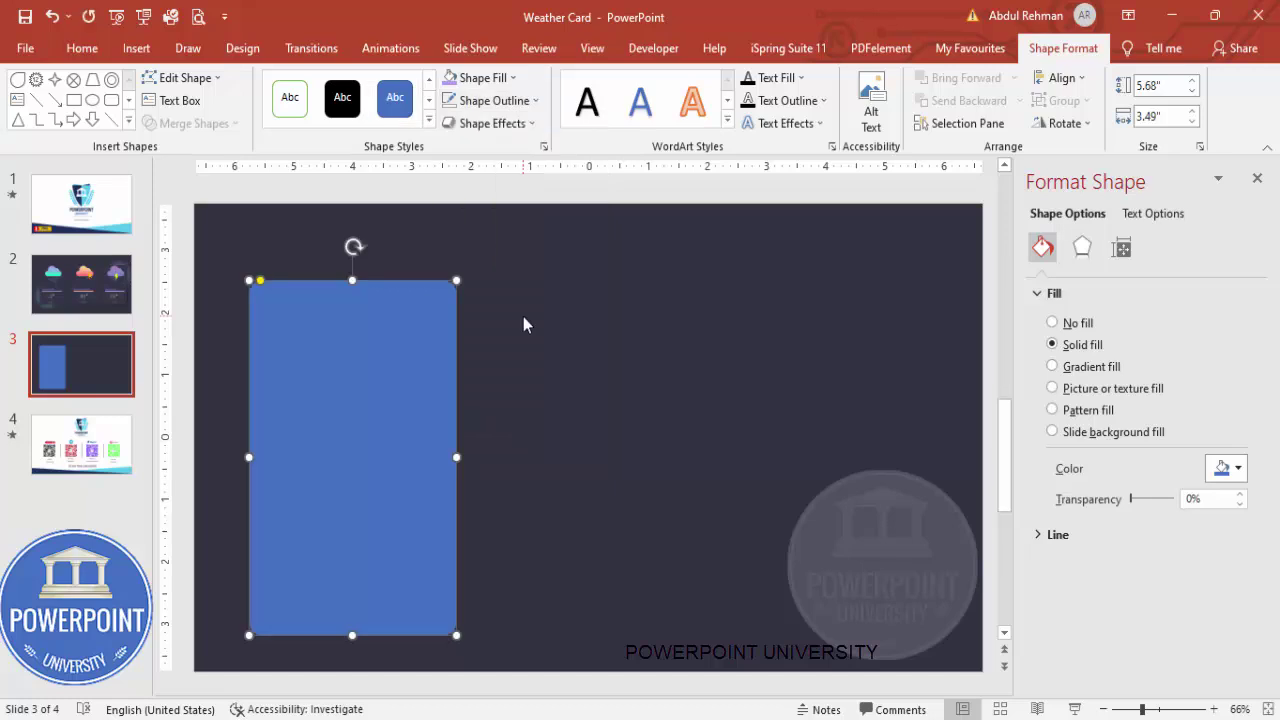
left_click(506, 80)
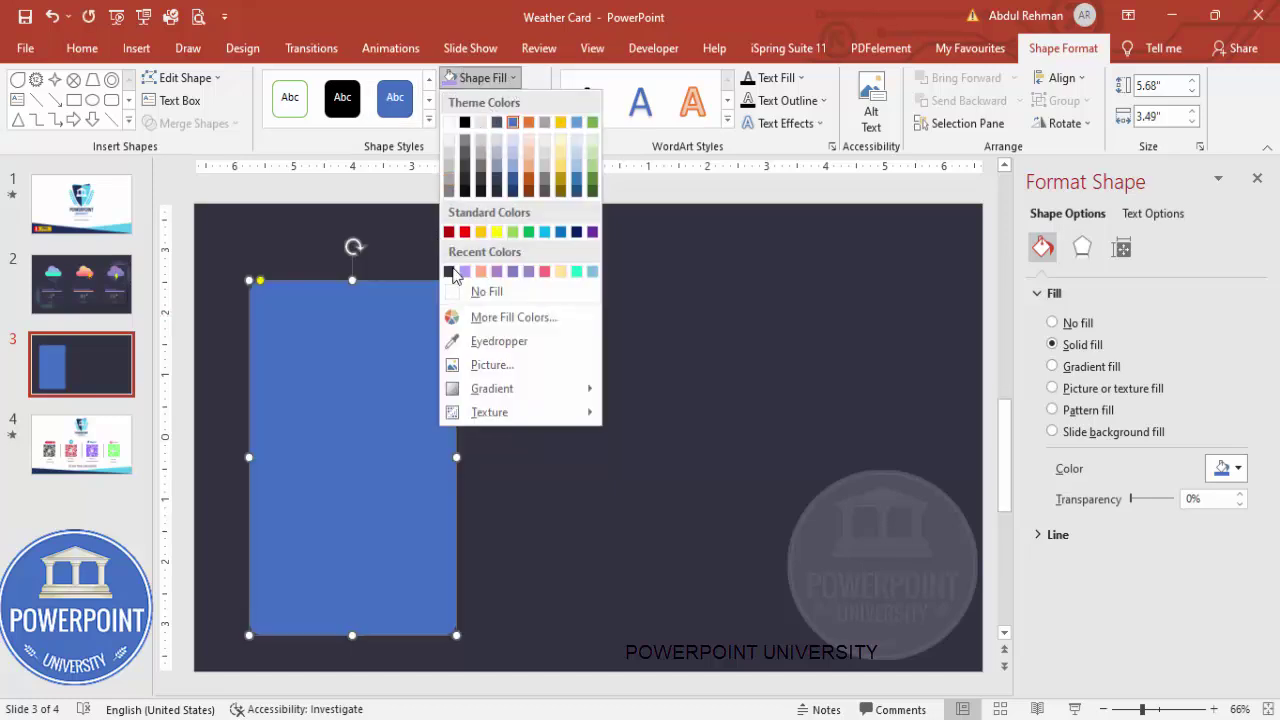
left_click(447, 274)
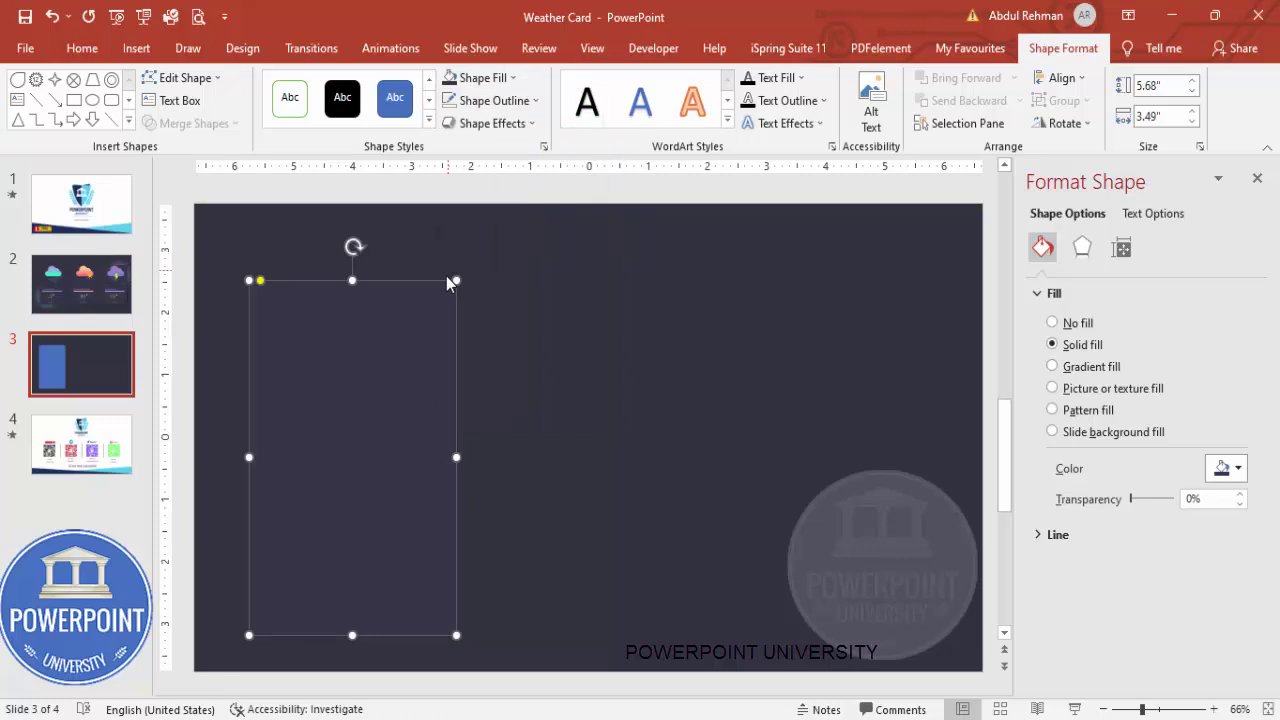
key("Escape")
left_click(380, 407)
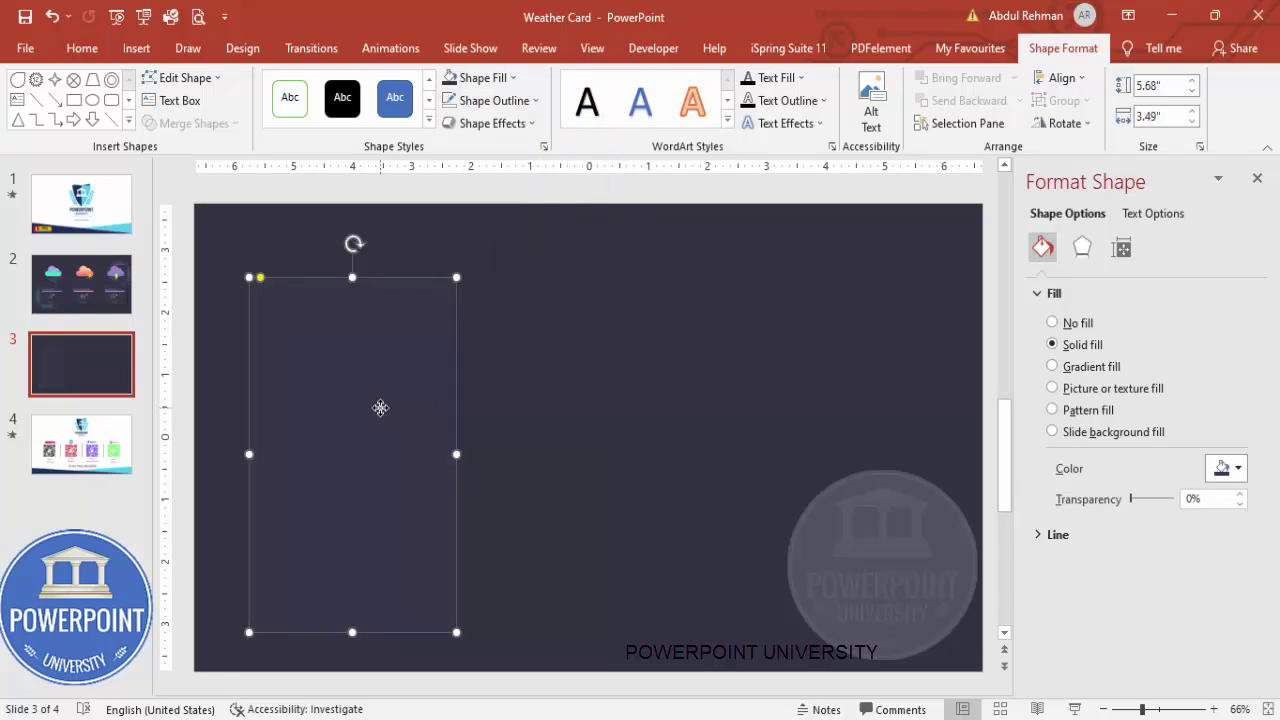
left_click_drag(380, 407, 528, 387)
Fill the copied card with black at about 76% transparency.
left_click(484, 80)
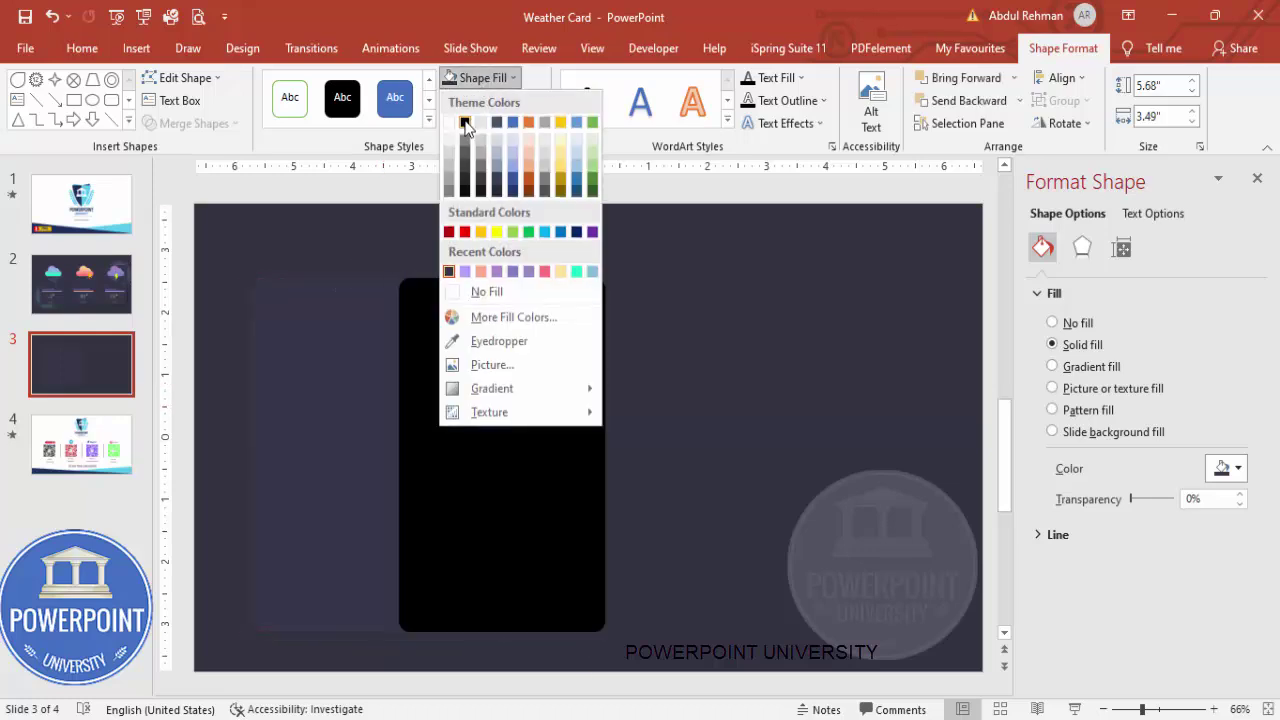
left_click(467, 118)
left_click_drag(1132, 500, 1166, 510)
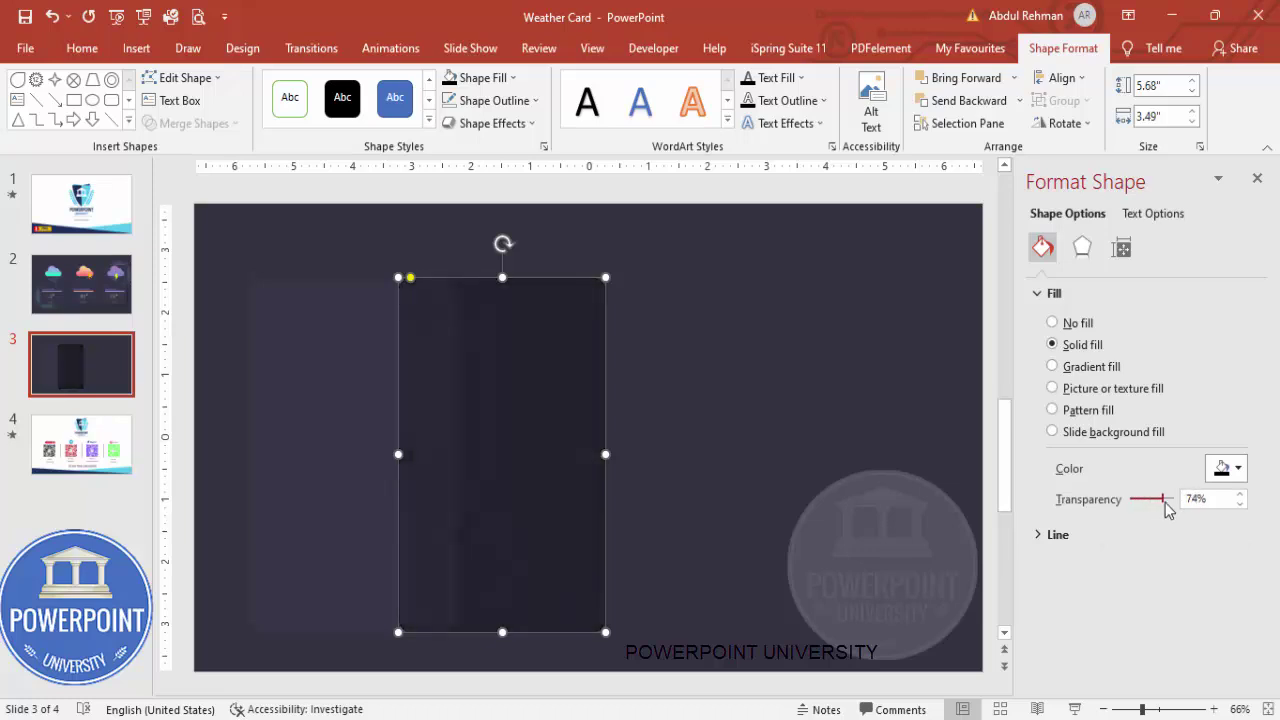
Send the black copy behind the original card and nudge it into place as a shadow.
left_click(1019, 100)
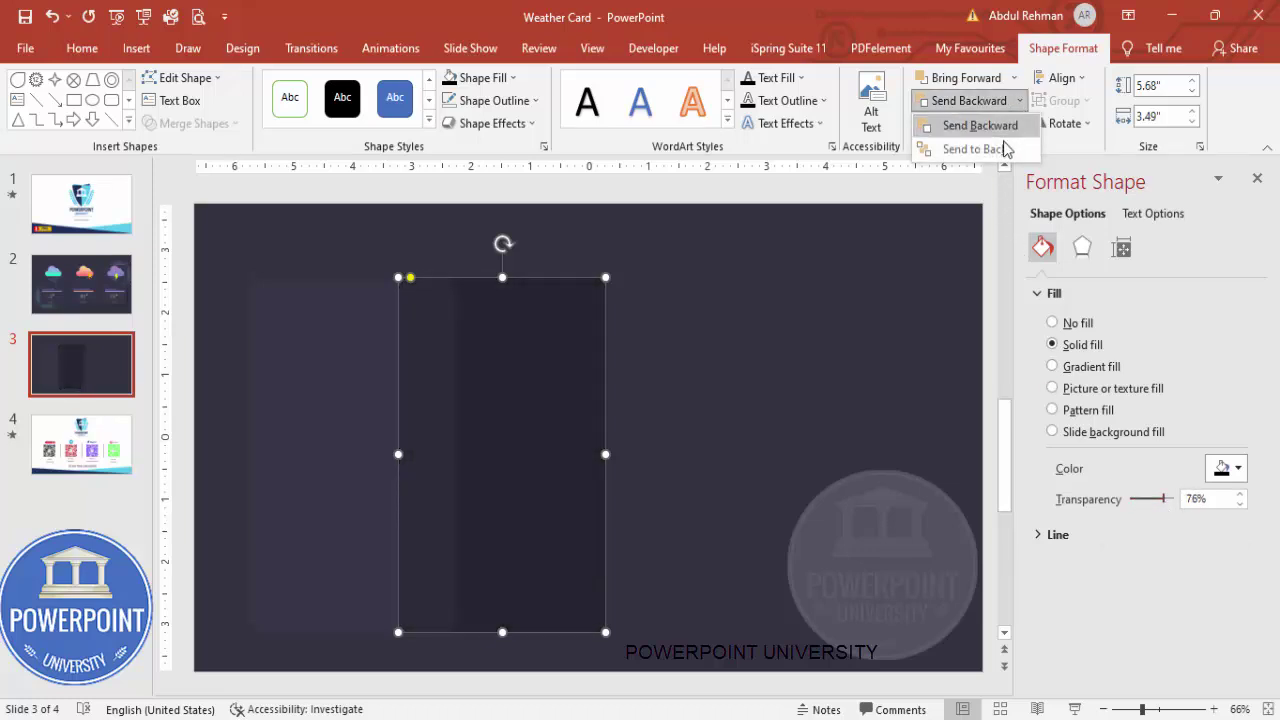
left_click(975, 146)
left_click_drag(569, 426, 428, 442)
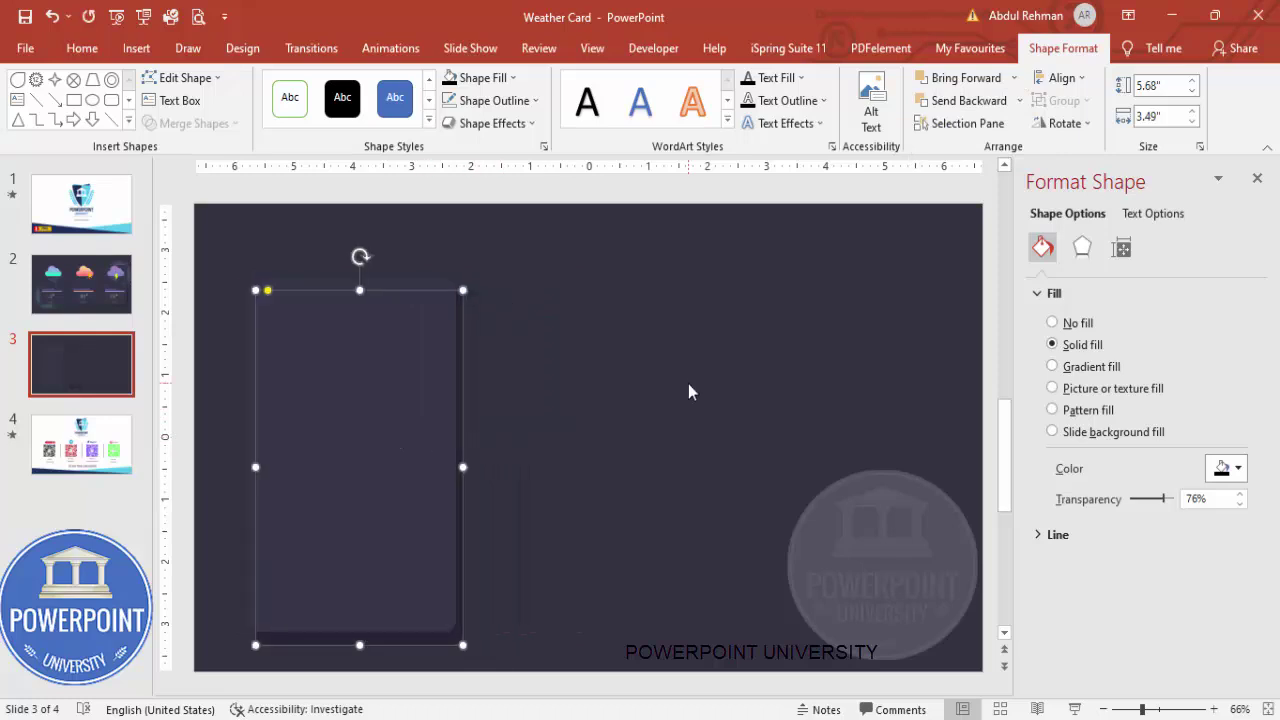
key("Up")
key("Up")
key("Up")
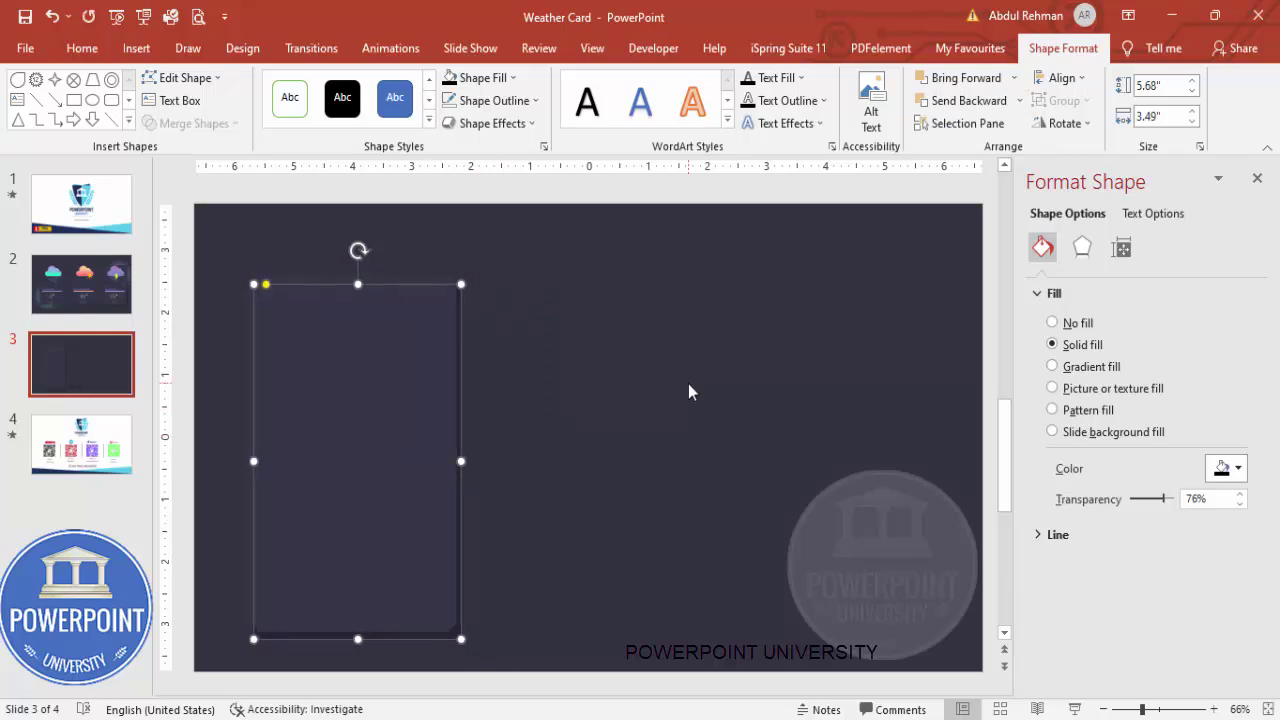
key("Up")
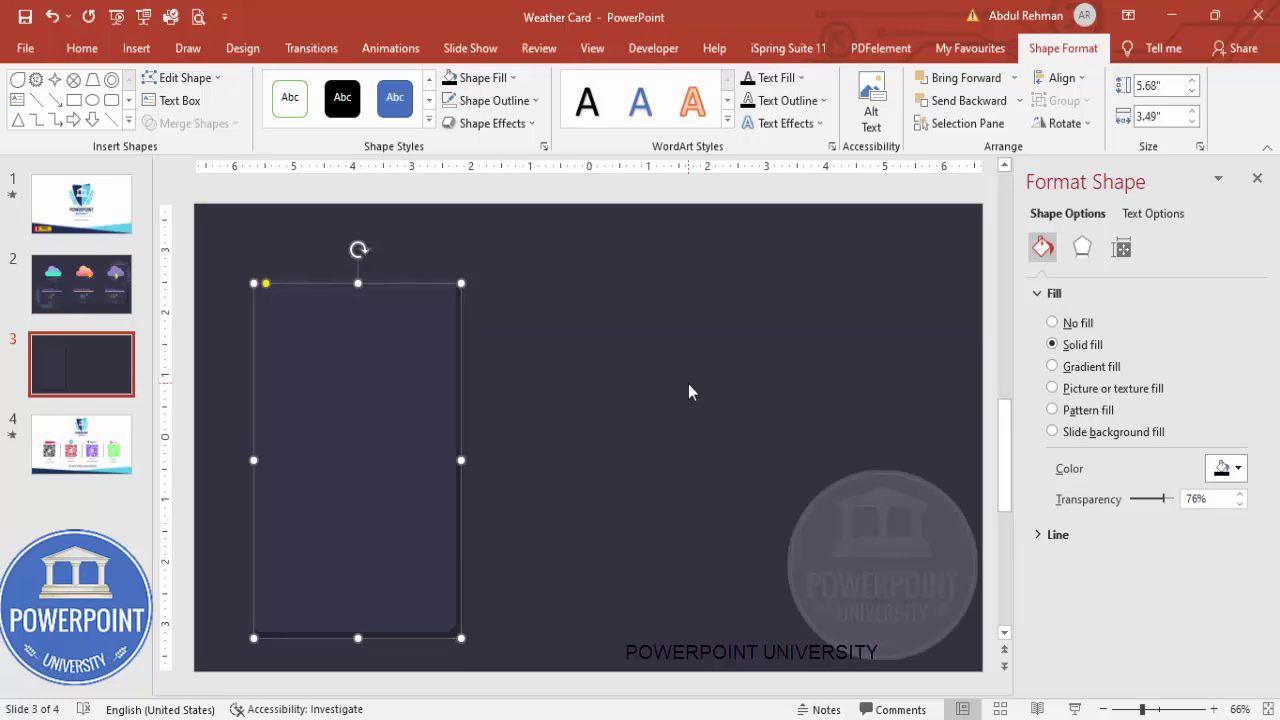
left_click(688, 392)
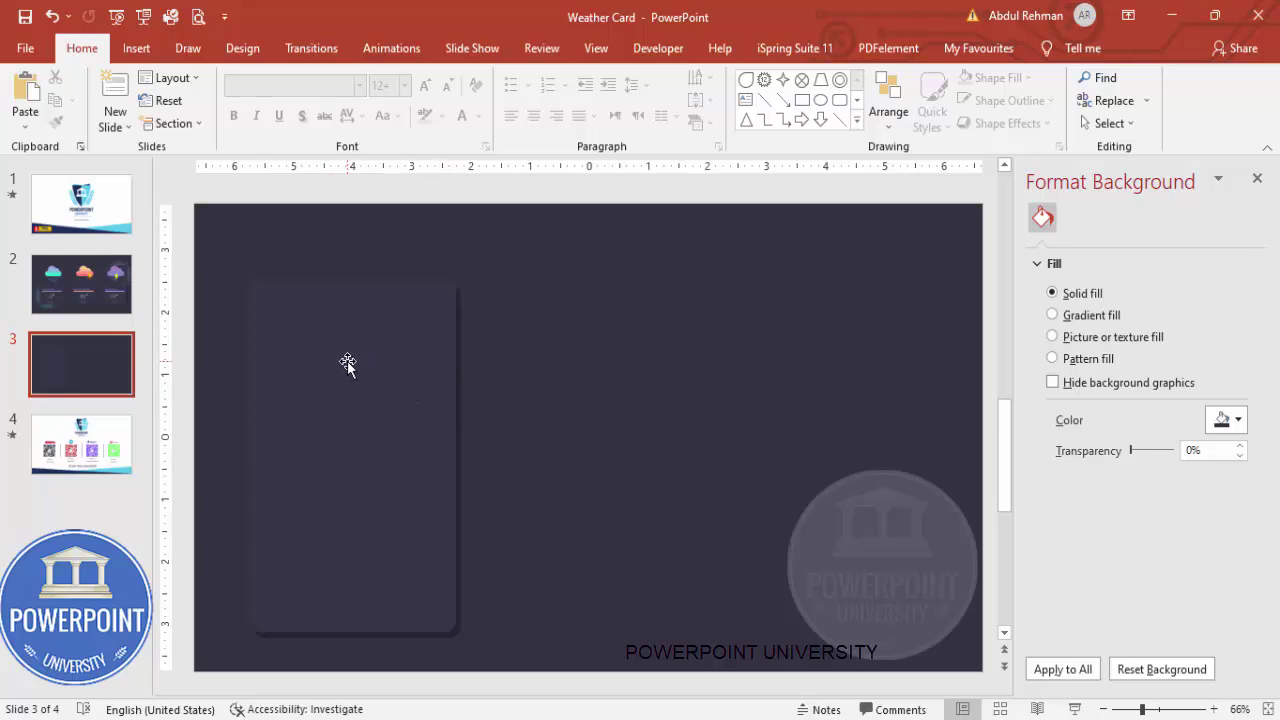
Draw a wide rounded rectangle and round its corners fully into a pill for the cloud base.
left_click(145, 52)
left_click(308, 124)
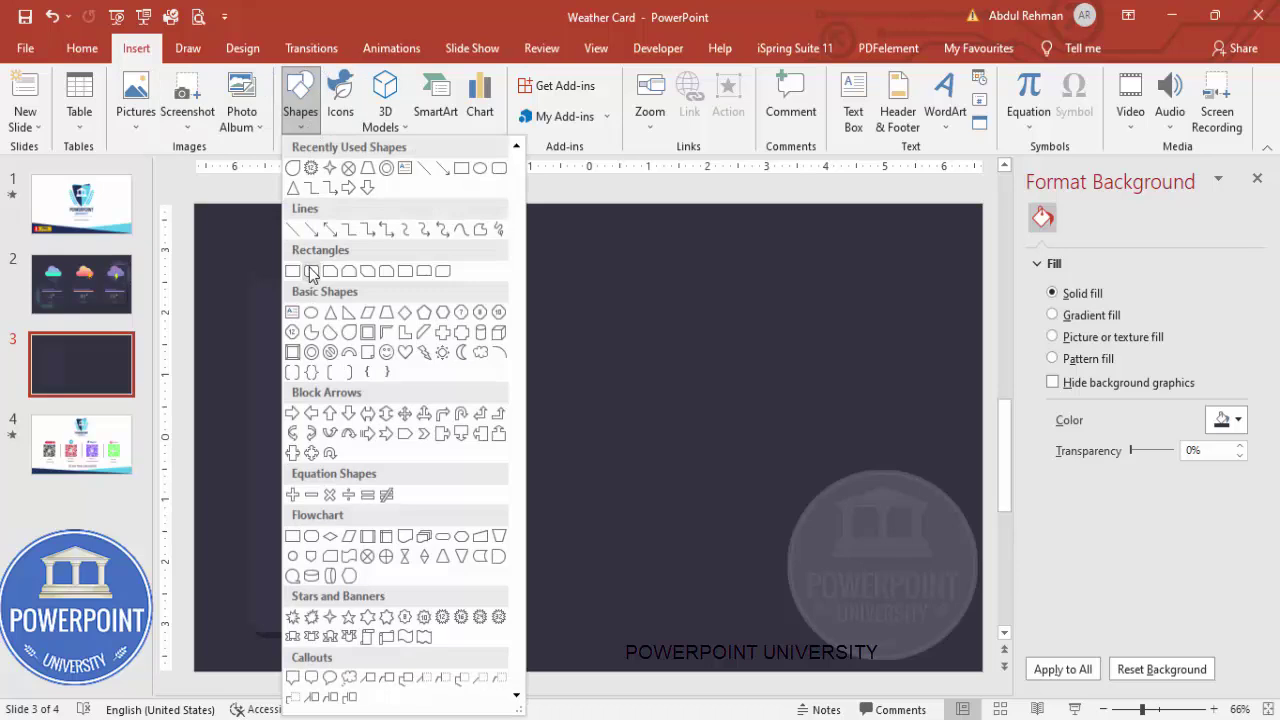
left_click(311, 274)
left_click_drag(564, 326, 762, 378)
left_click_drag(573, 328, 638, 327)
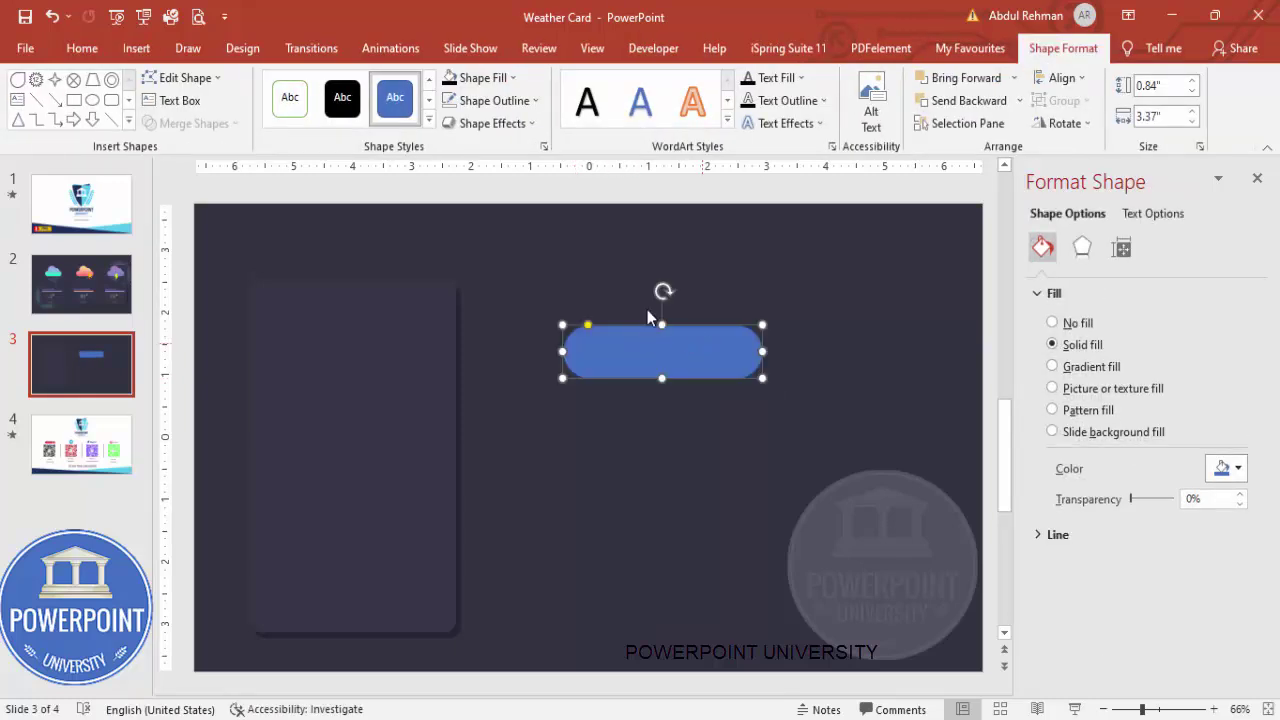
Add two circles on top of the pill as the cloud's bumps.
left_click(136, 48)
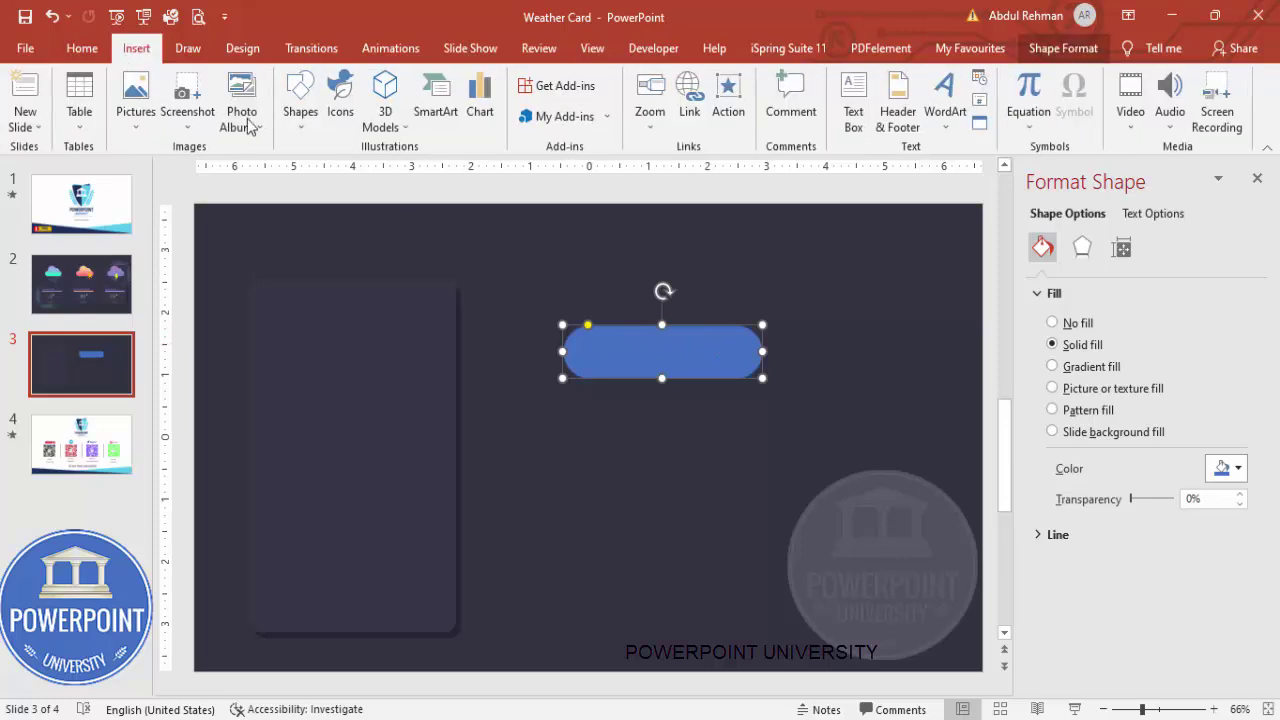
left_click(300, 100)
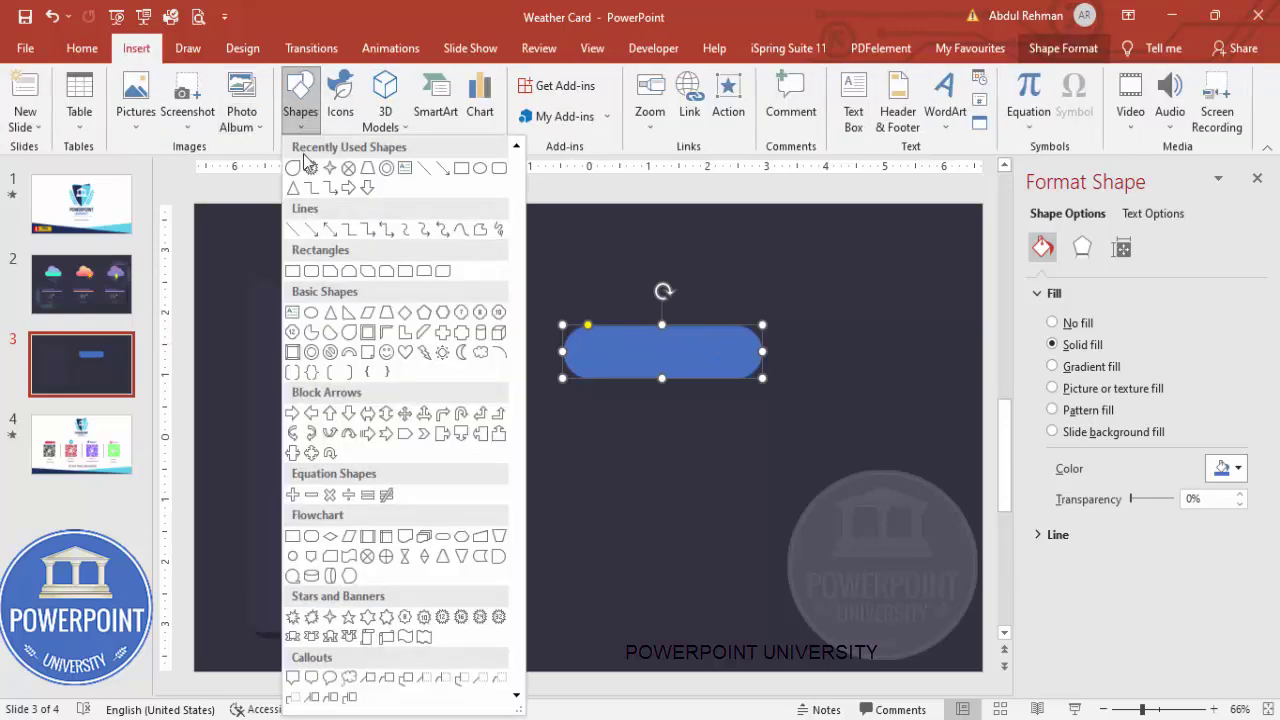
left_click(312, 318)
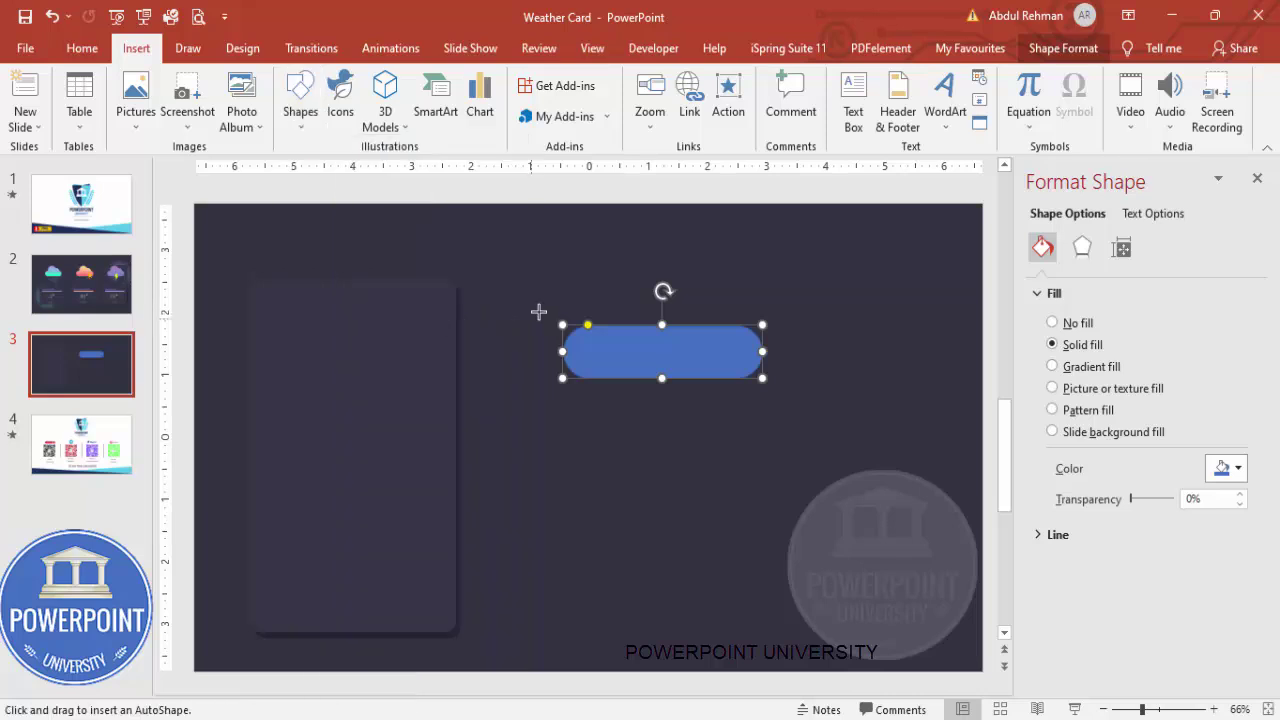
left_click_drag(601, 270, 692, 370)
left_click_drag(645, 325, 647, 320)
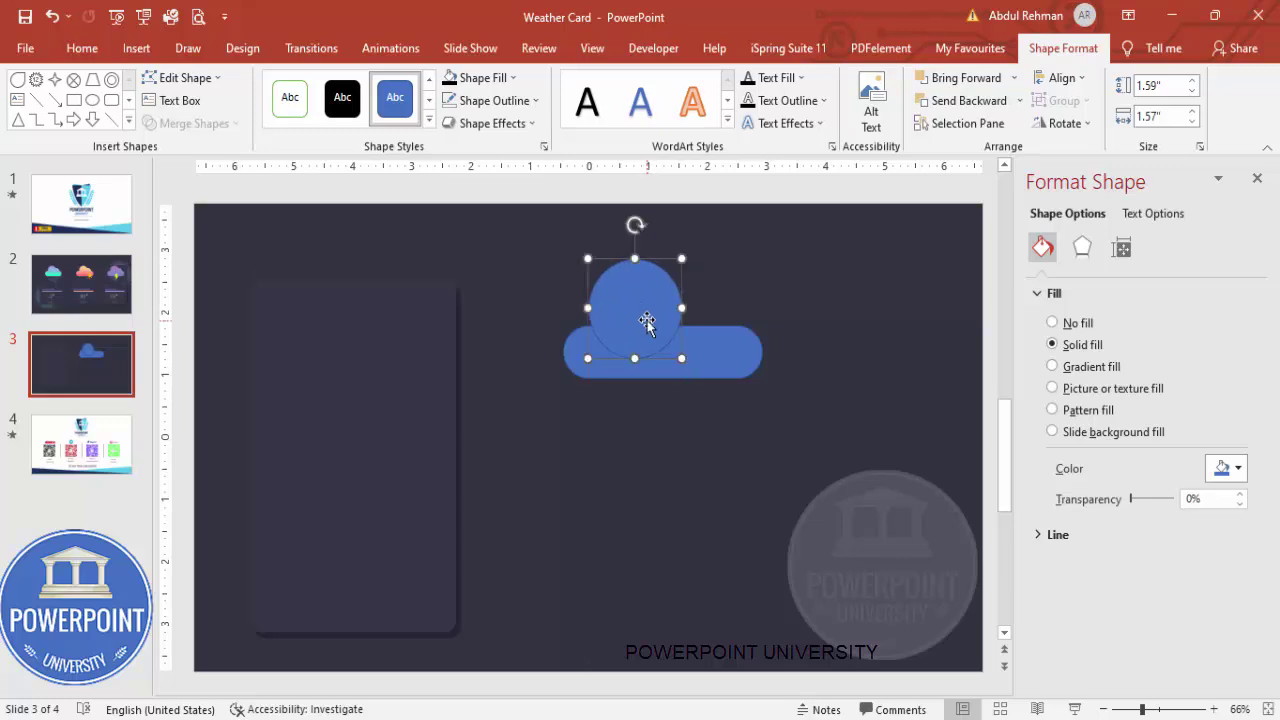
key("ctrl+z")
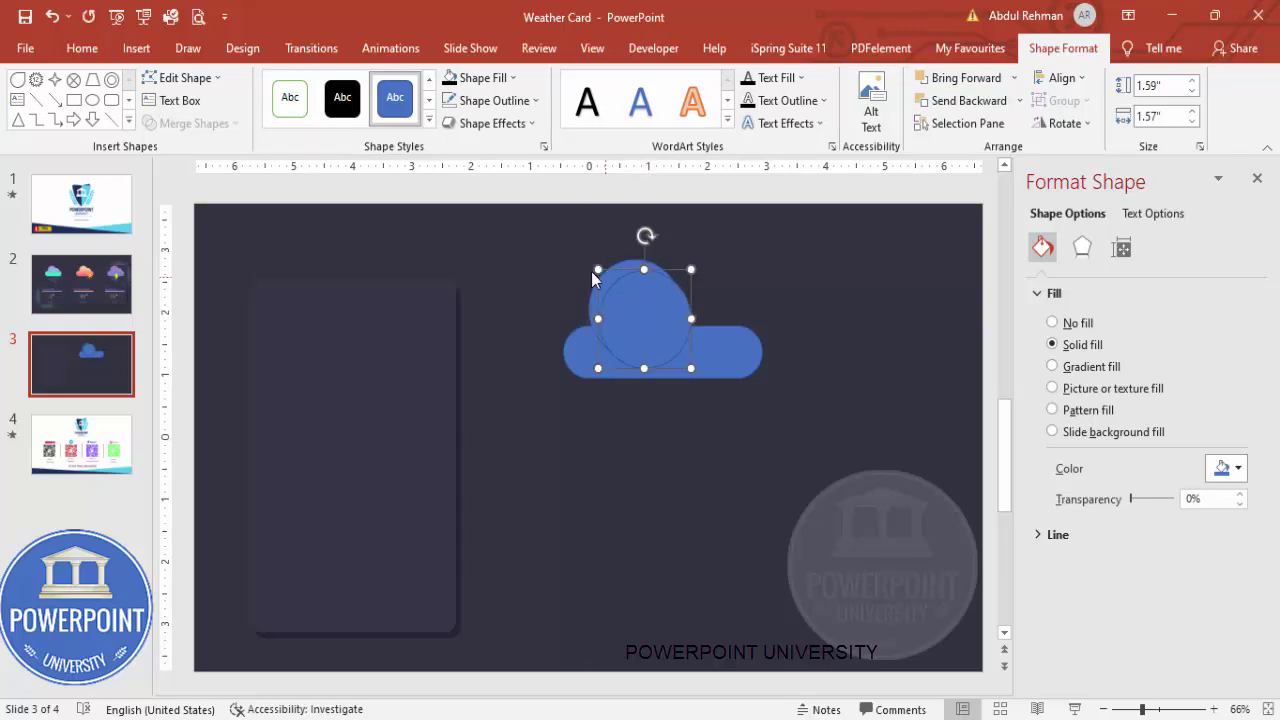
left_click_drag(597, 270, 695, 319)
Select the pill and both circles and union them into one cloud shape.
left_click(791, 383)
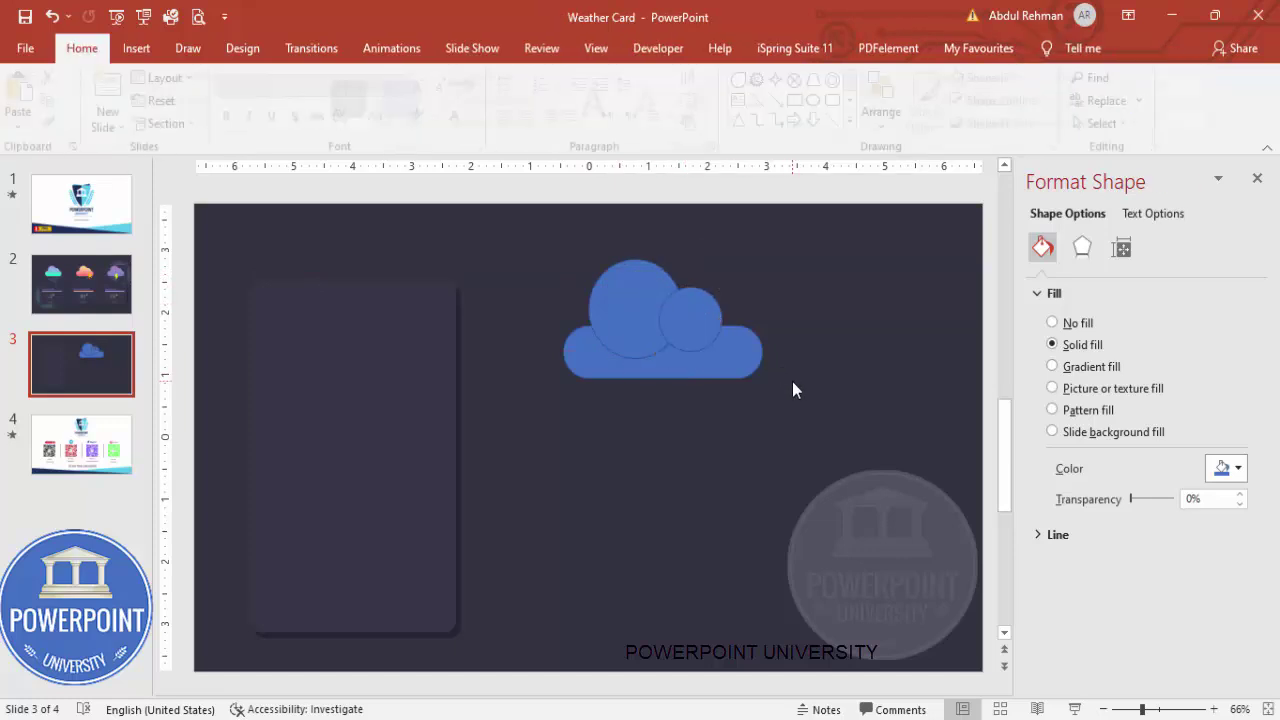
left_click_drag(823, 403, 500, 227)
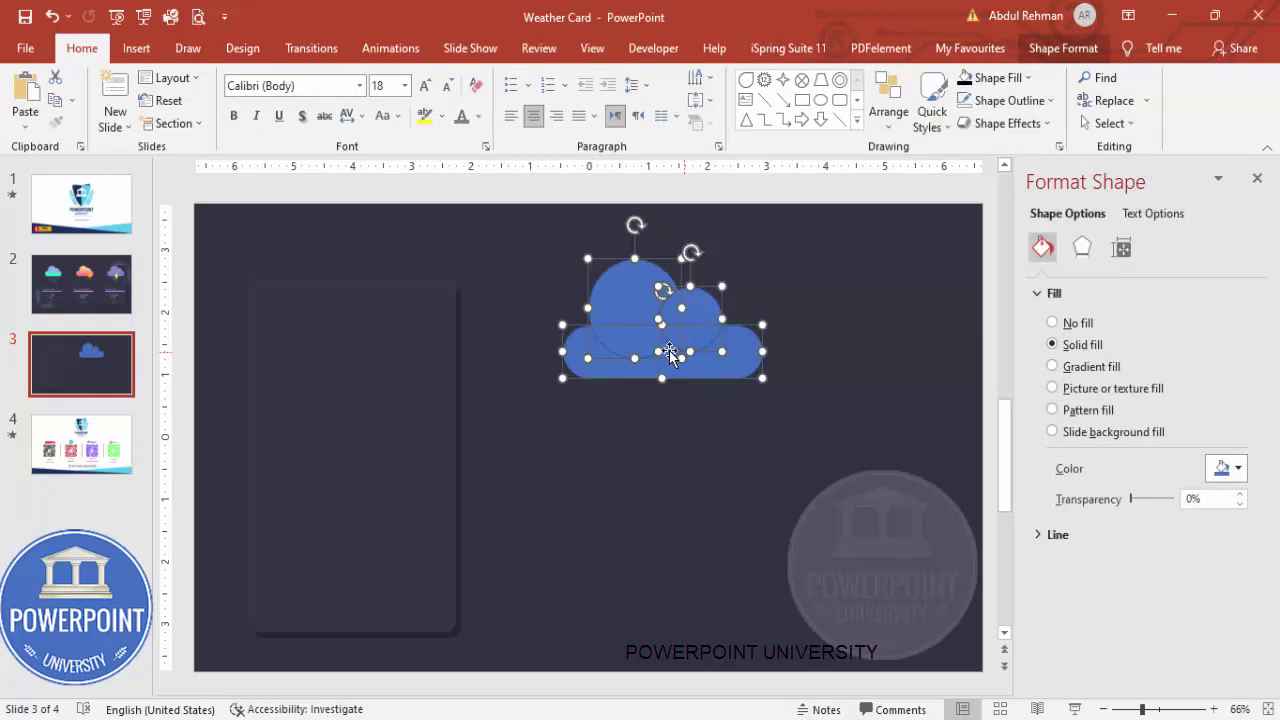
left_click(1063, 48)
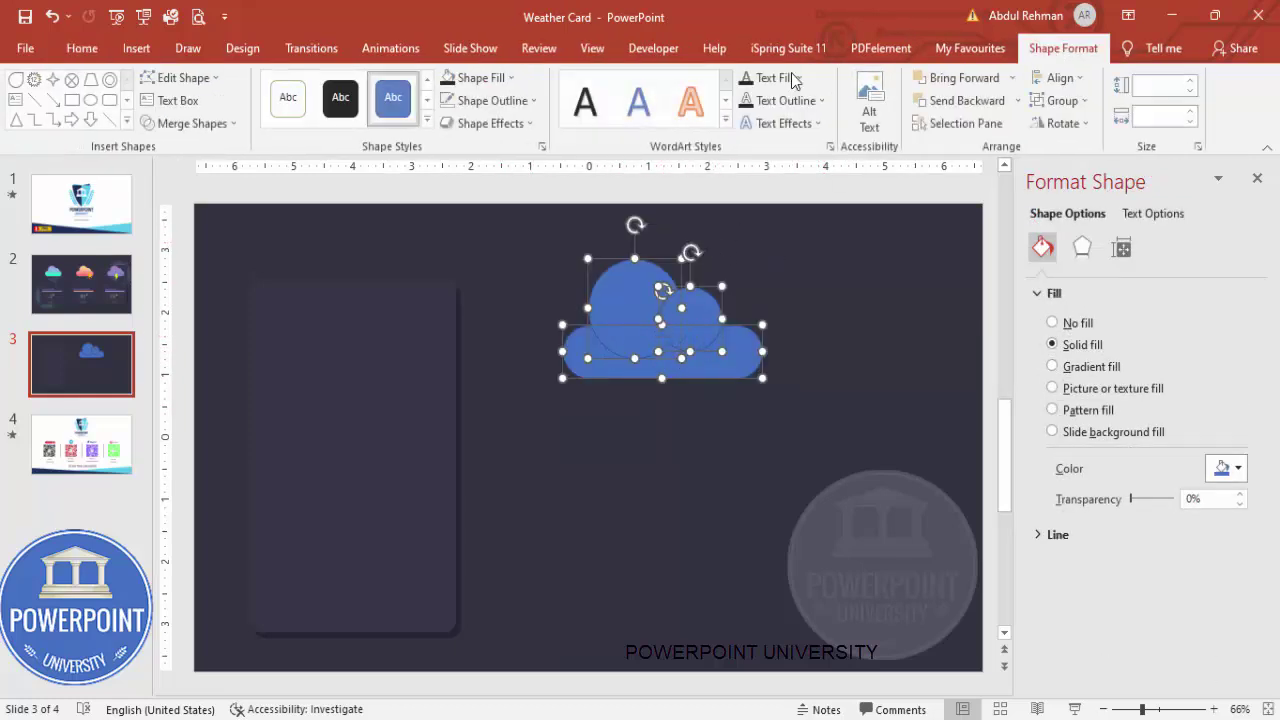
left_click(190, 123)
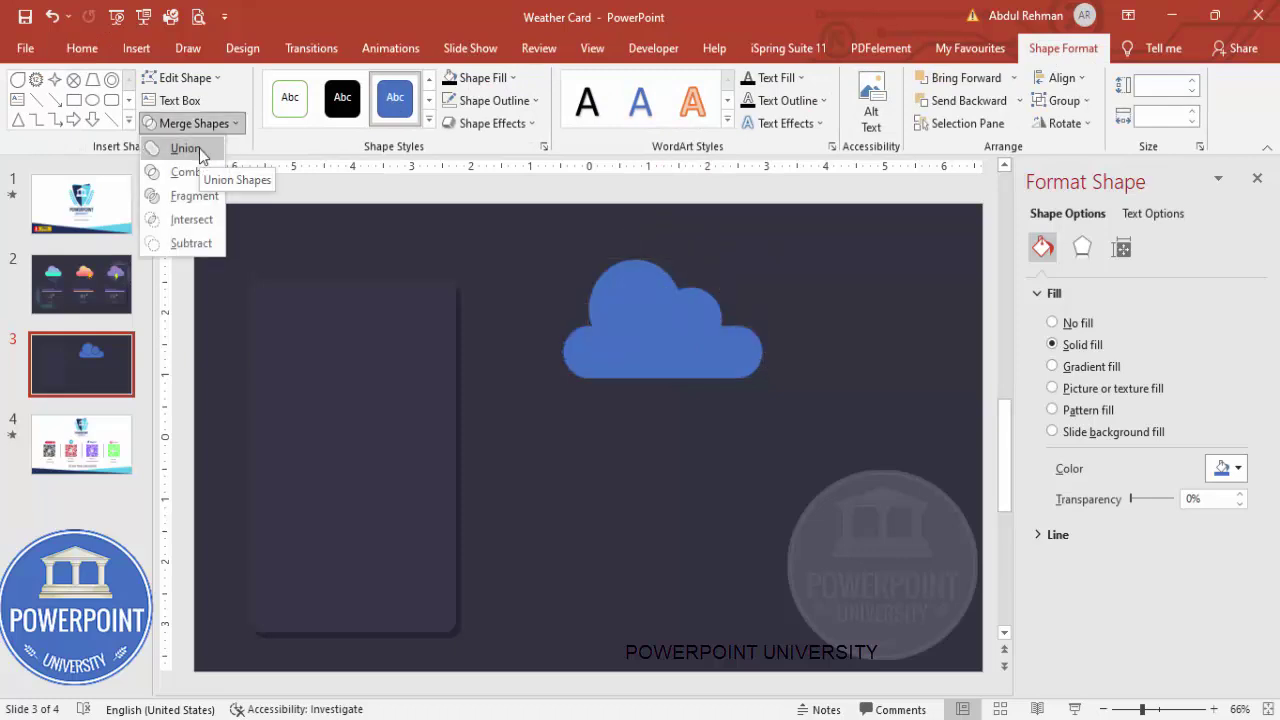
left_click(199, 153)
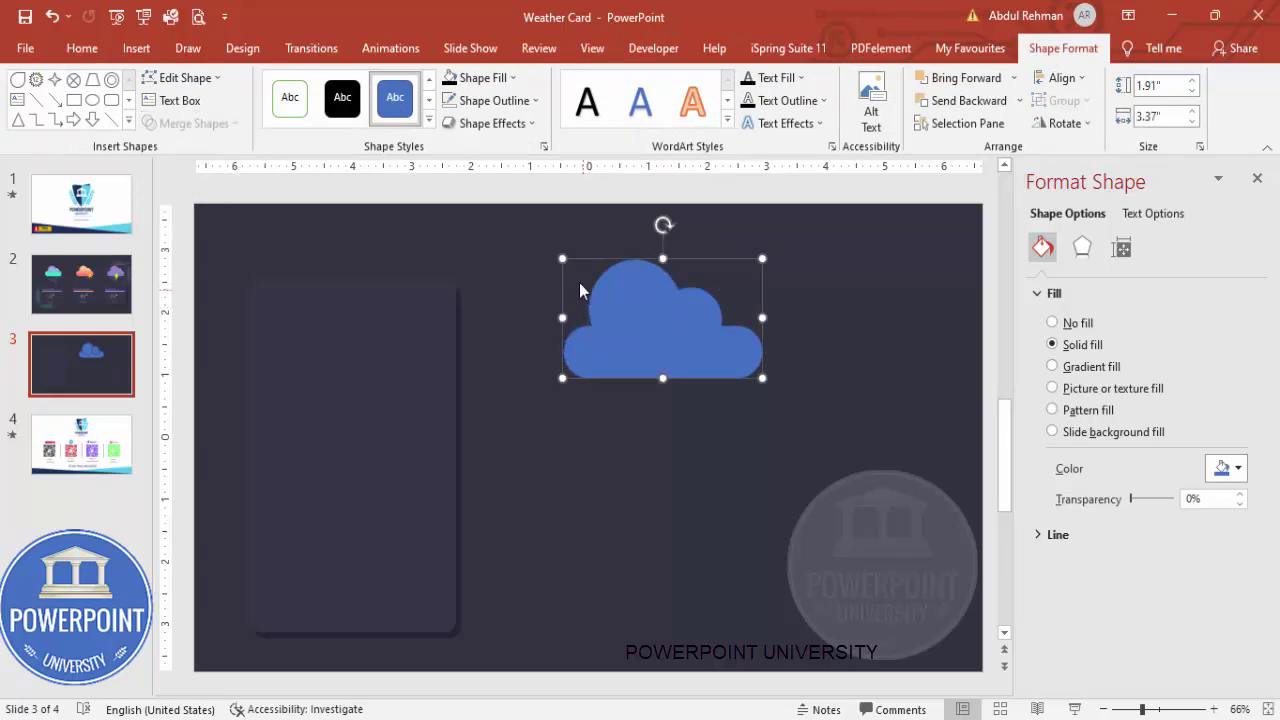
Shrink the cloud and place it near the top of the dark card.
left_click_drag(562, 258, 598, 287)
left_click_drag(686, 329, 357, 334)
left_click_drag(271, 294, 279, 299)
left_click_drag(351, 329, 364, 340)
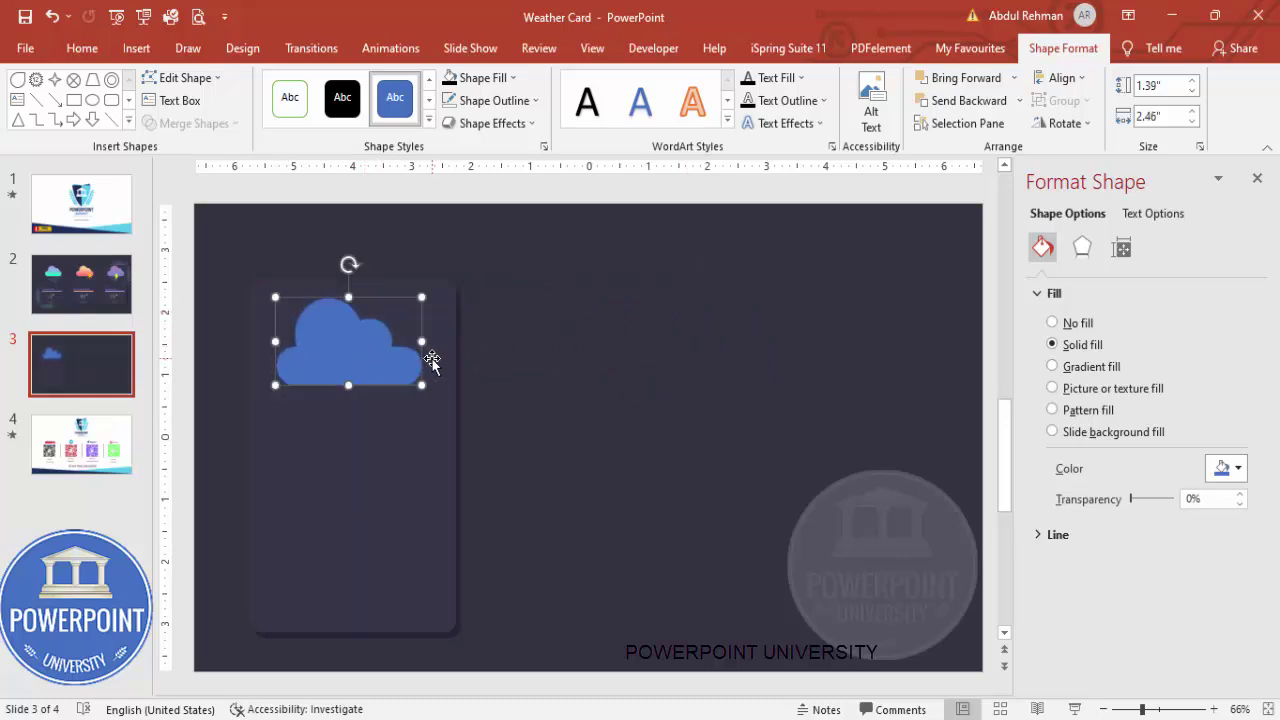
Give the cloud a gradient fill with its teal, middle and lavender stops at 0% transparency.
left_click(1088, 370)
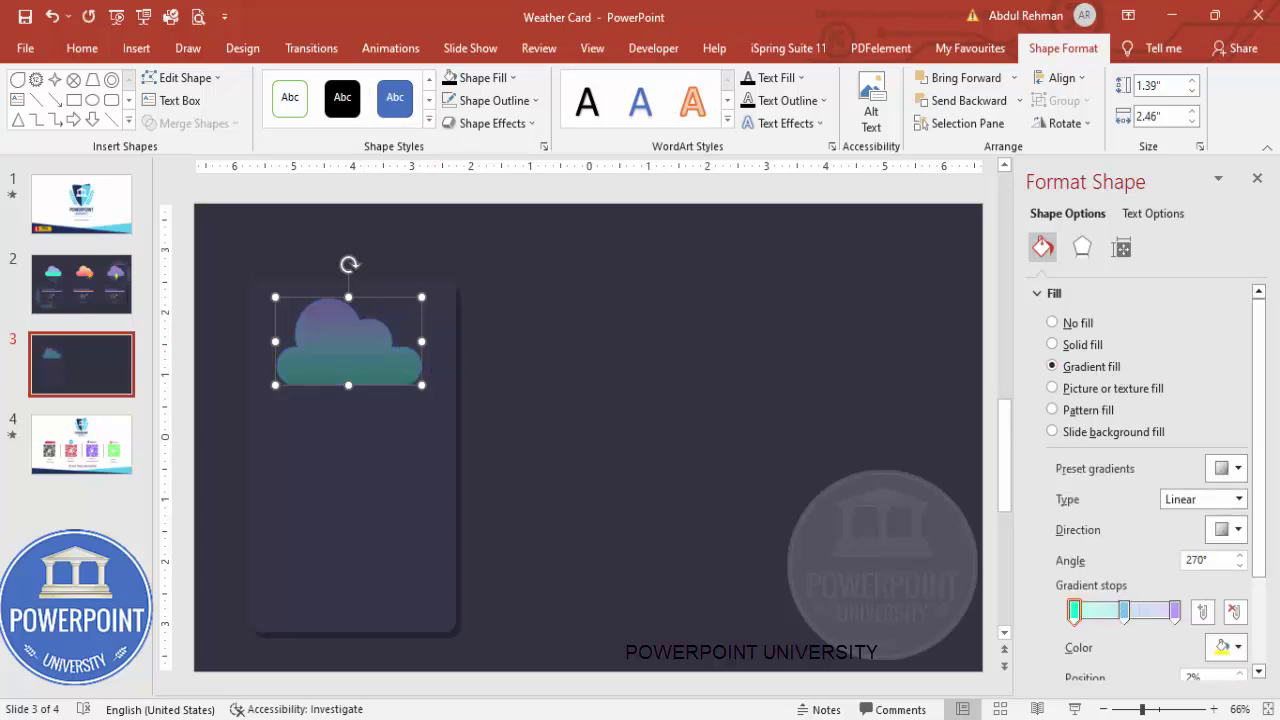
scroll(1263, 538, "down", 3)
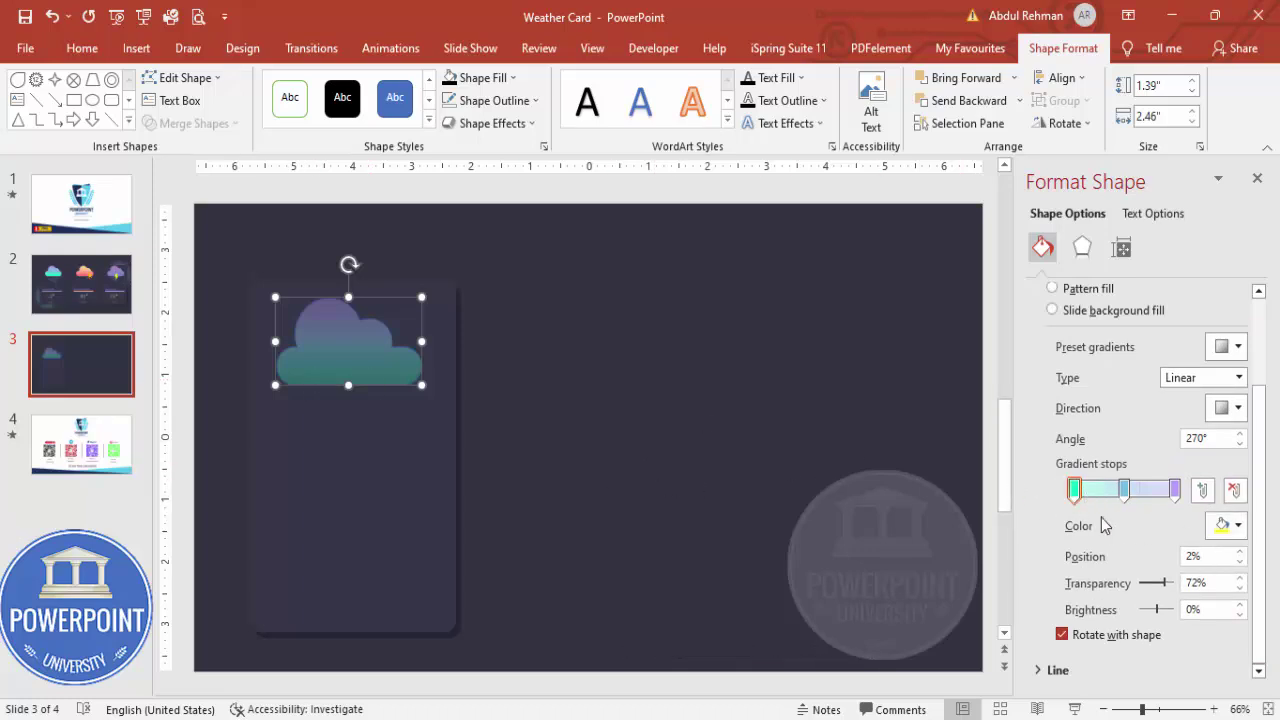
left_click_drag(1164, 583, 1082, 585)
left_click(1124, 489)
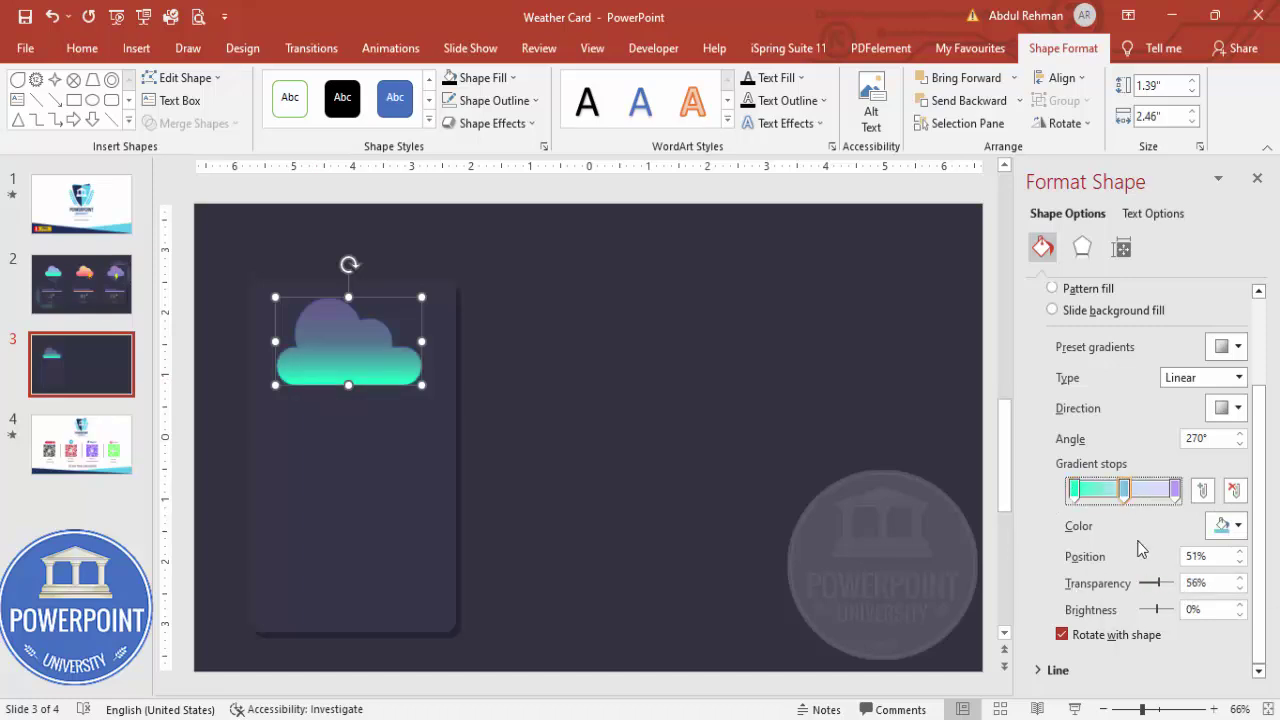
left_click_drag(1156, 583, 1138, 583)
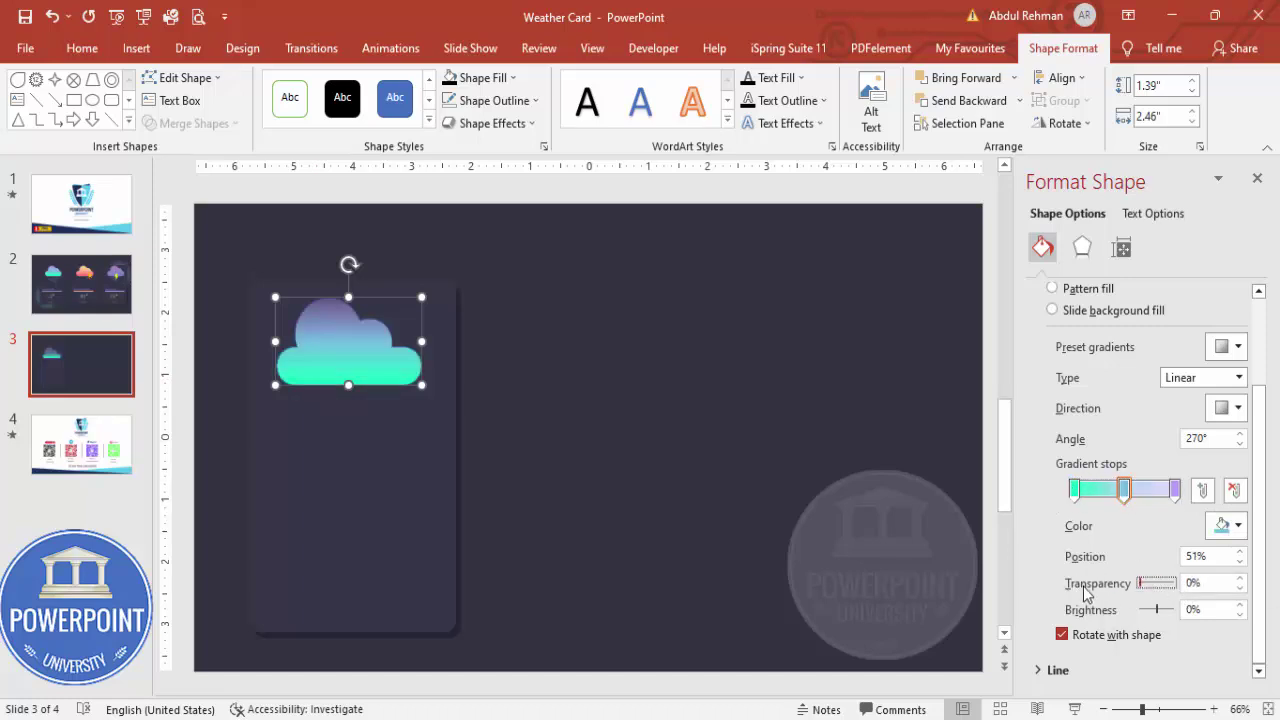
left_click(1176, 489)
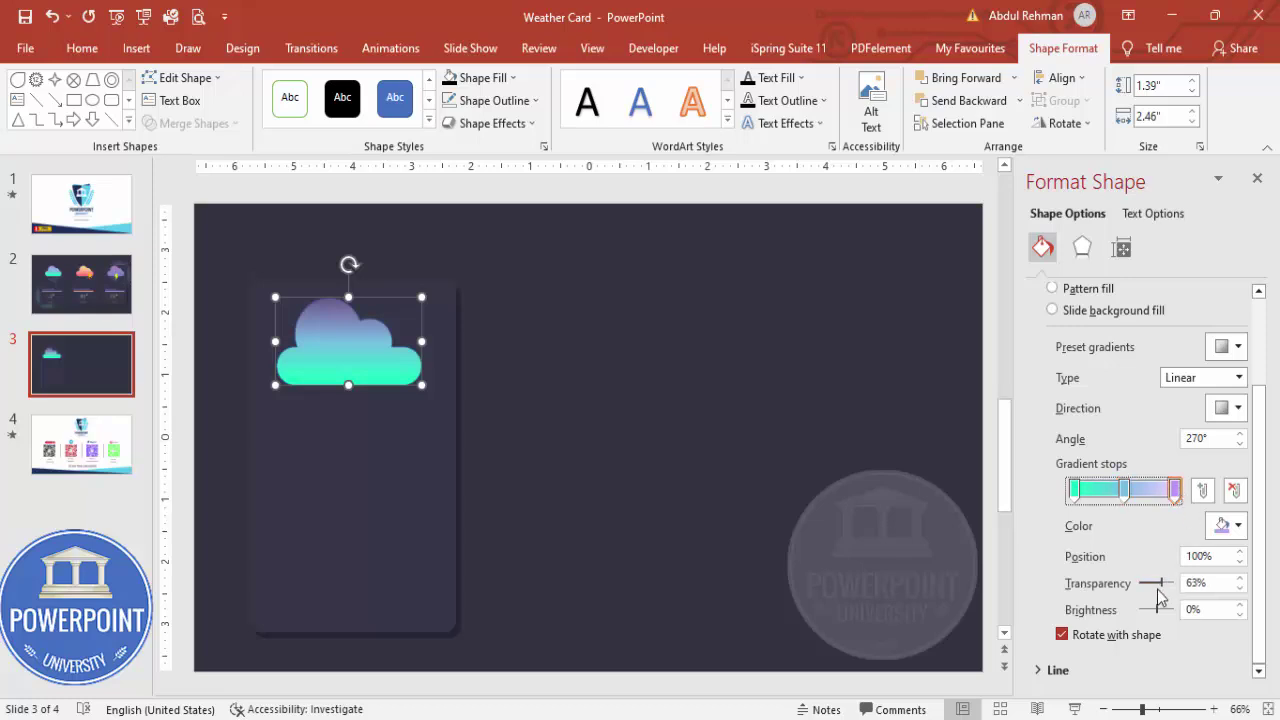
left_click_drag(1158, 583, 1138, 583)
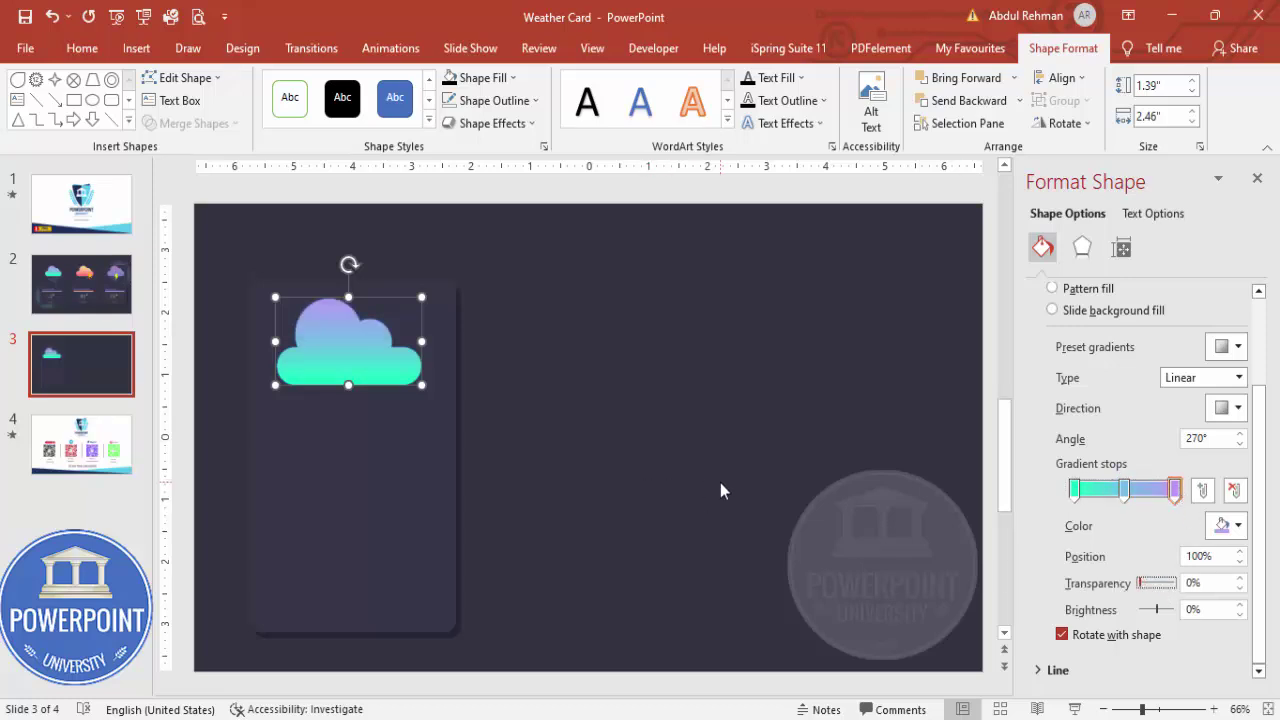
Nudge the cloud slightly to the right on the card.
left_click(685, 476)
left_click(329, 345)
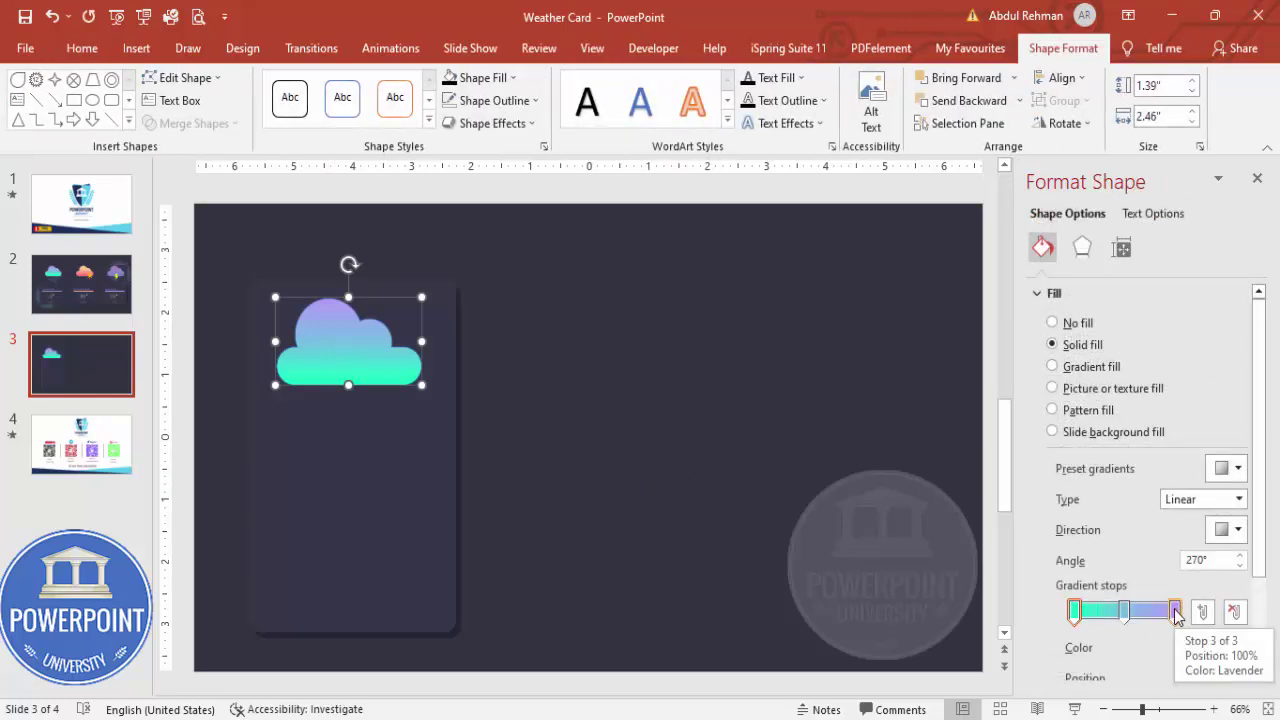
left_click_drag(355, 366, 368, 358)
left_click(536, 361)
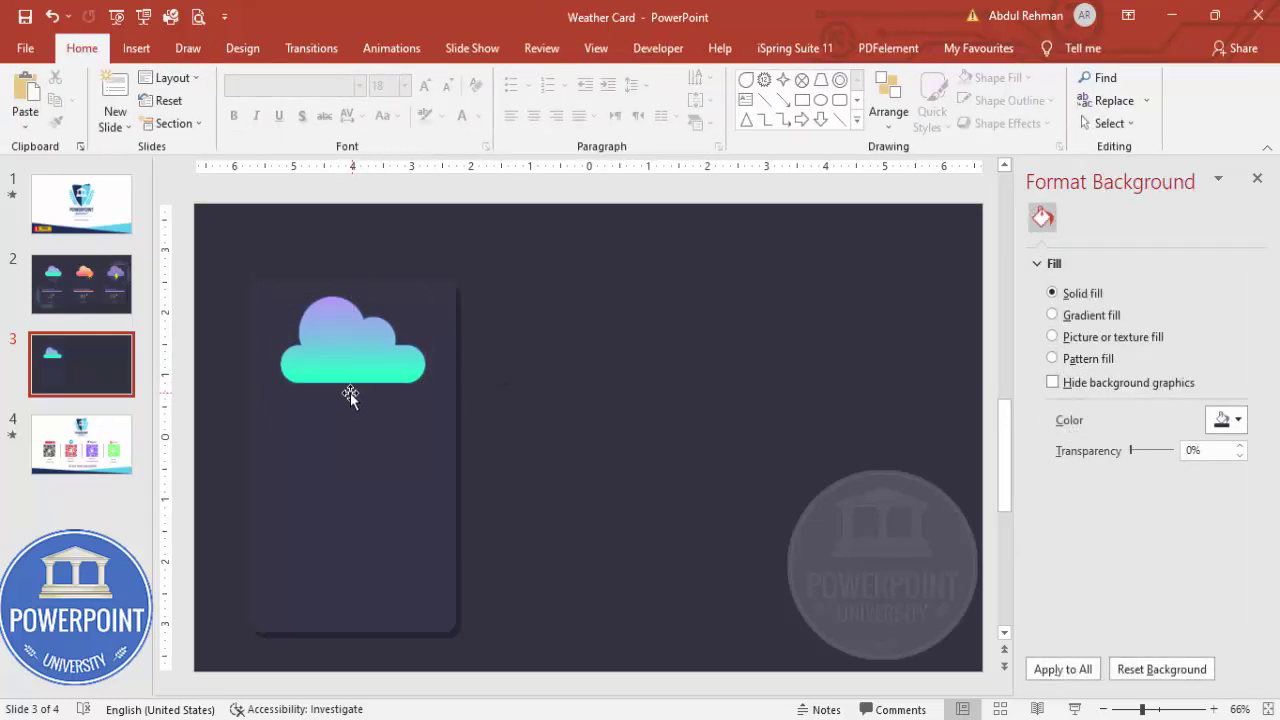
Draw an oval beside the card and size it to 0.15" by 0.15".
left_click(136, 48)
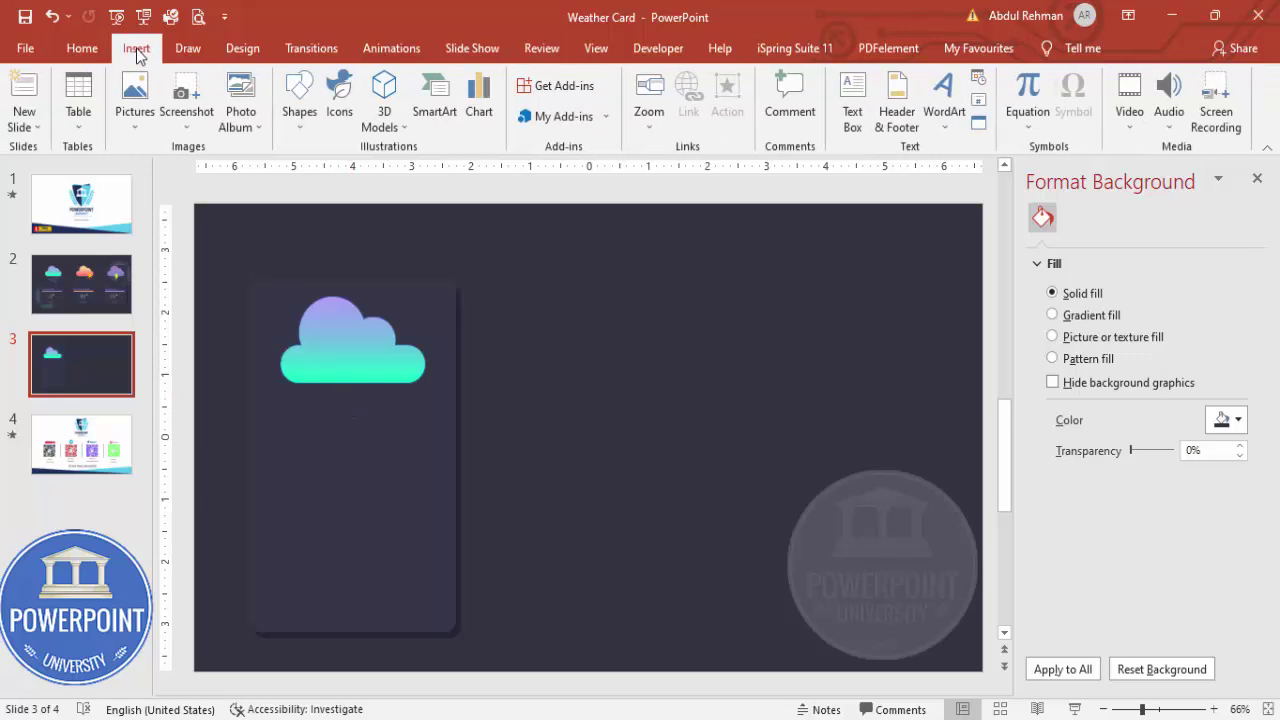
left_click(304, 128)
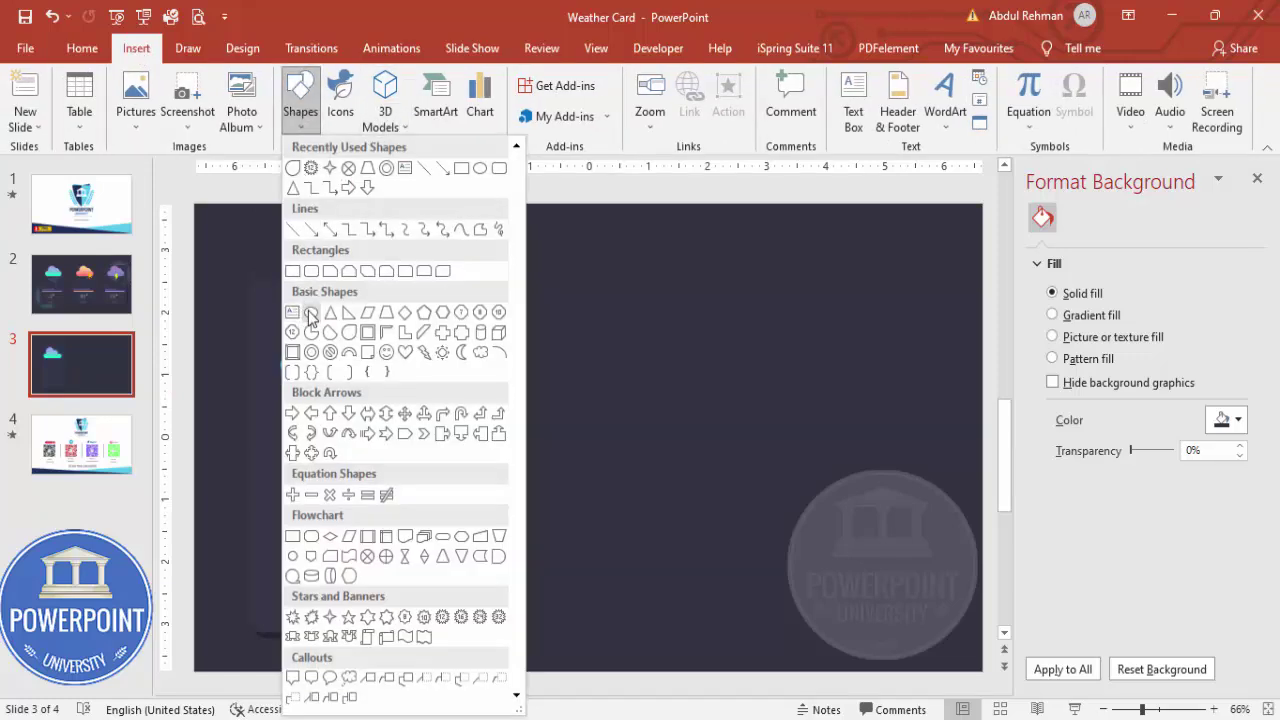
left_click(311, 316)
mouse_move(351, 403)
left_mouse_down()
mouse_move(412, 465)
mouse_move(554, 451)
left_mouse_up()
left_click(1178, 88)
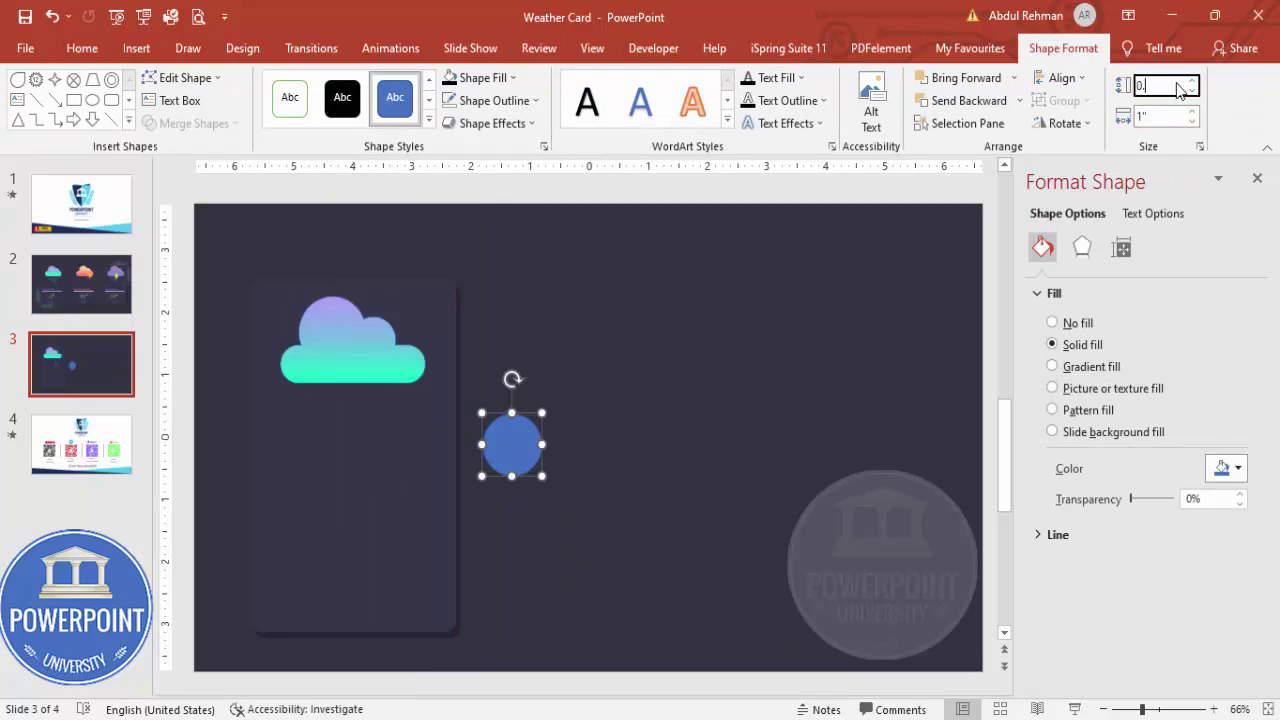
type("0.15")
left_click(1155, 118)
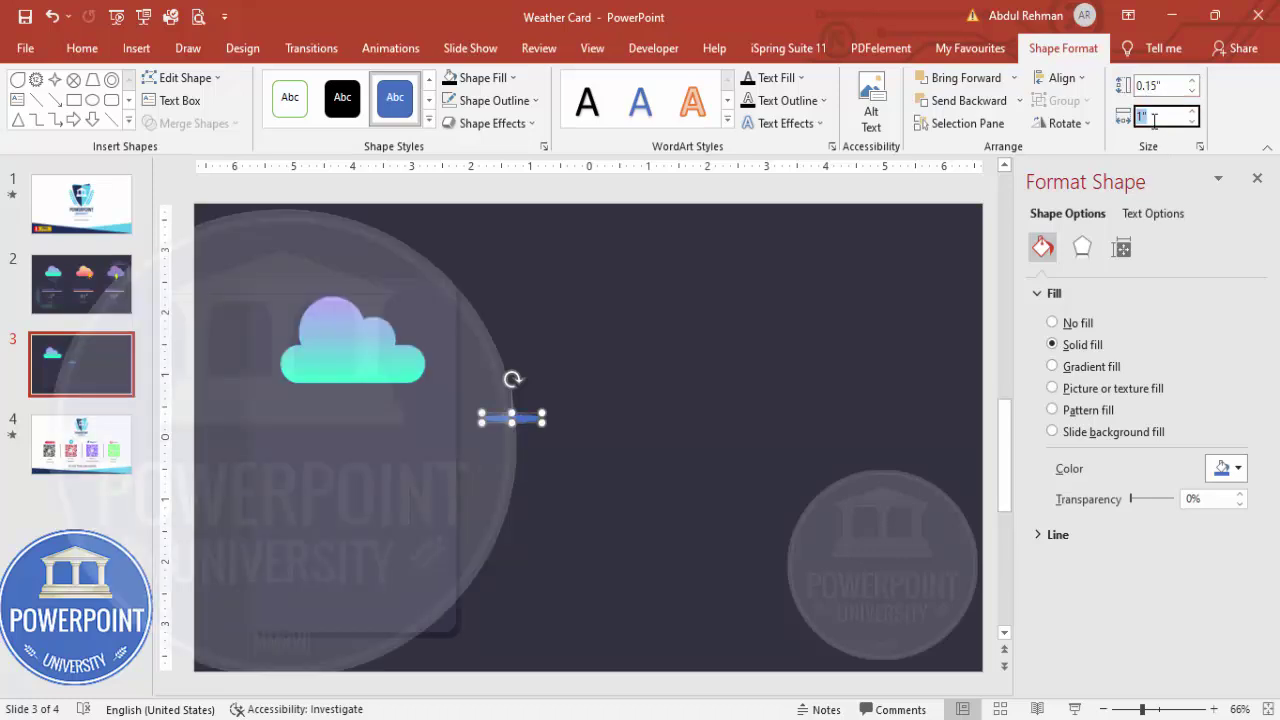
type("0.15")
key("Return")
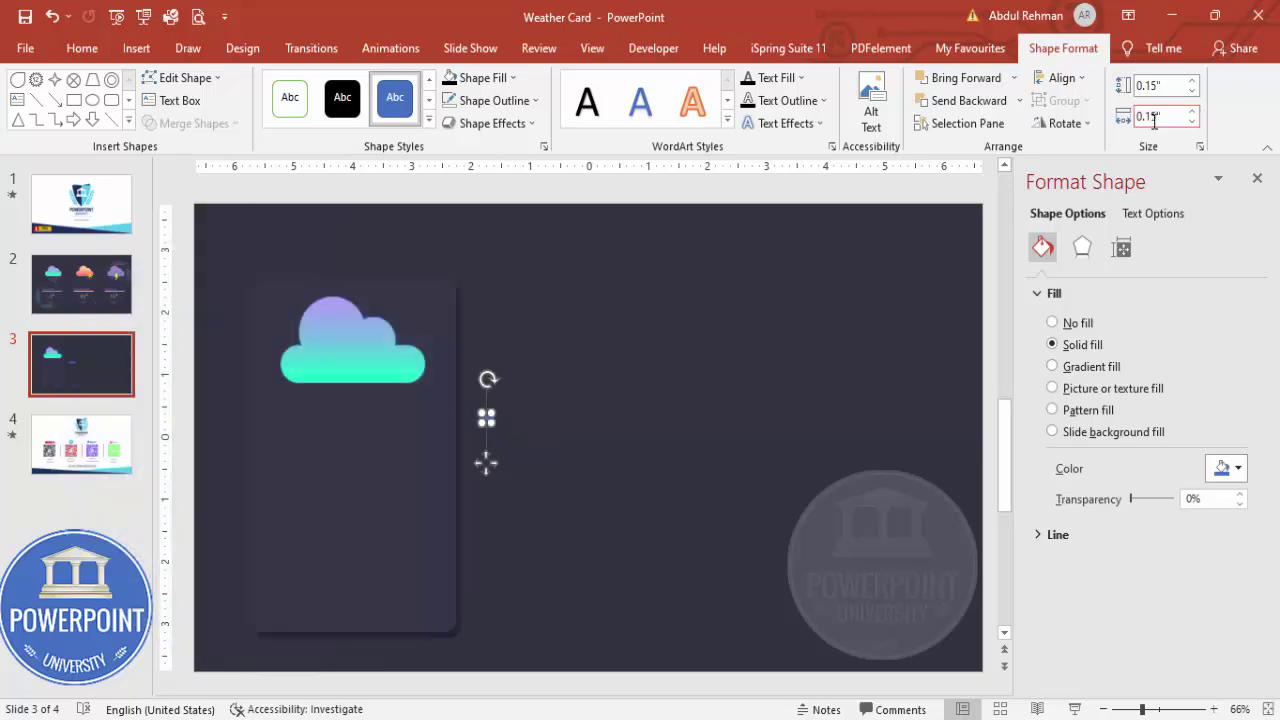
left_click(683, 363)
Give the dot a gradient fill and remove its outline.
left_click_drag(510, 443, 451, 385)
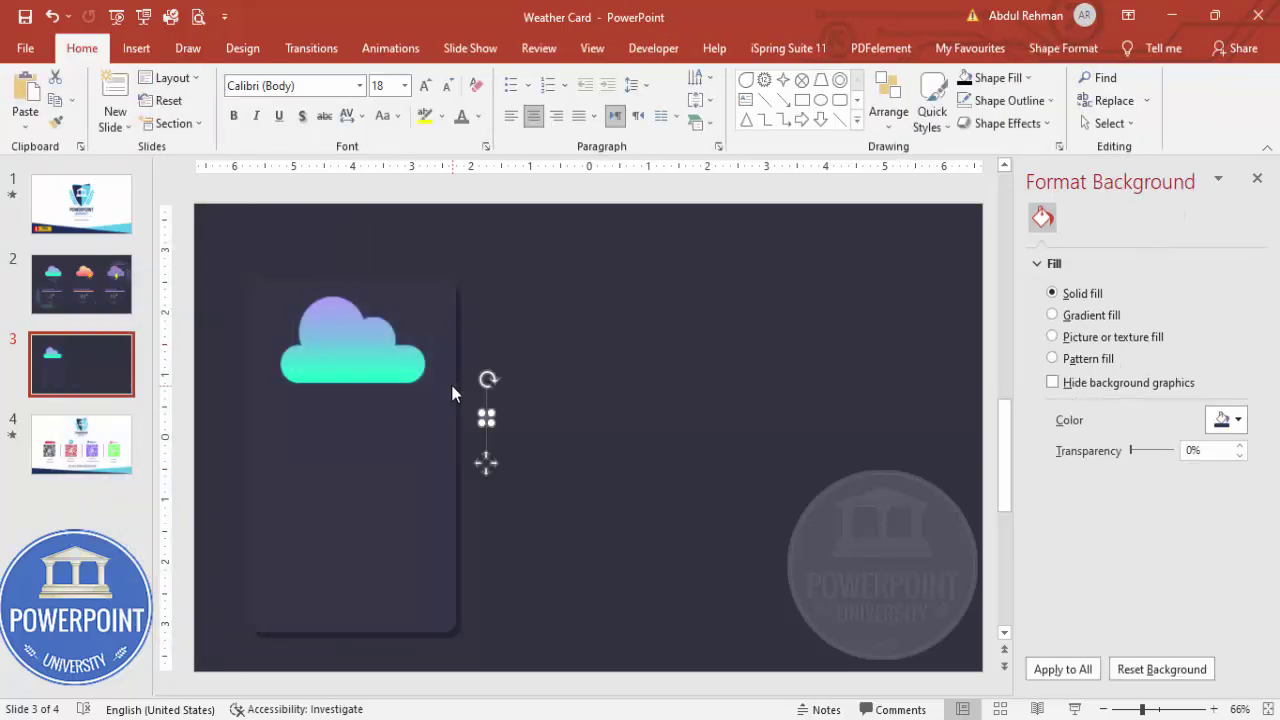
left_click(1102, 367)
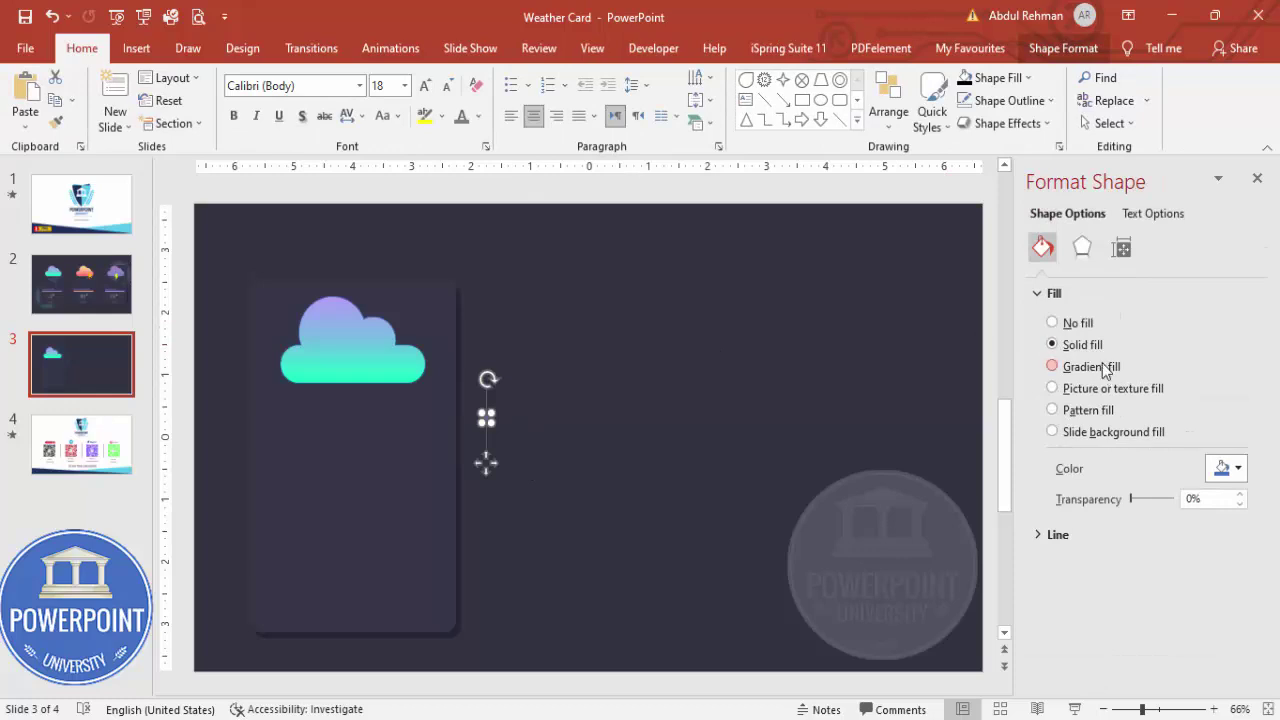
left_click(1010, 100)
left_click(1004, 316)
left_click(652, 410)
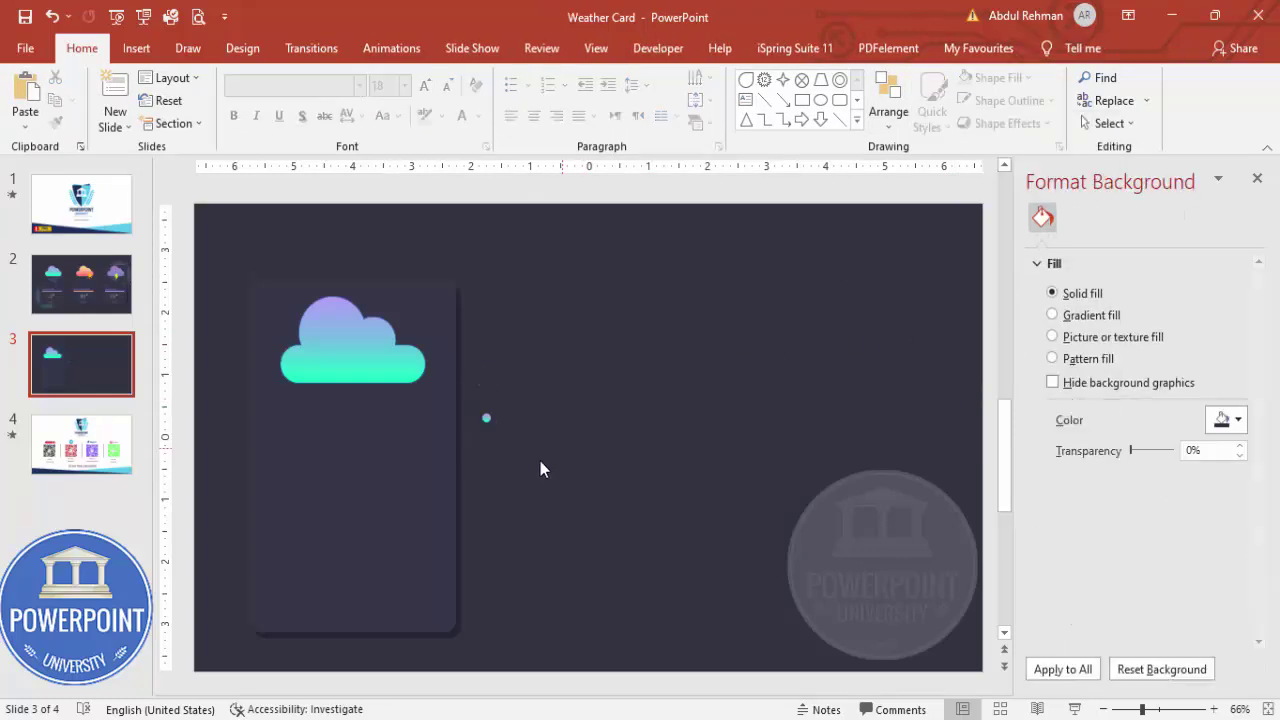
Resize the dot to 0.1" by 0.1".
left_click(486, 418)
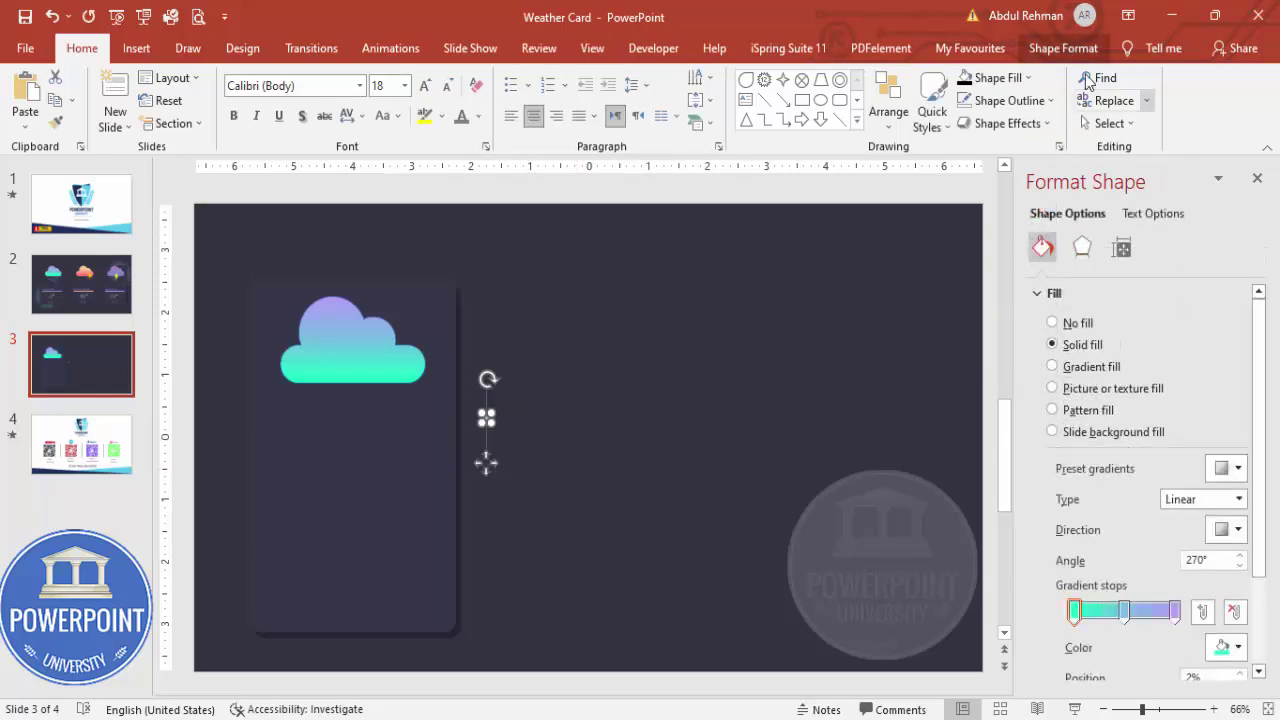
left_click(1064, 48)
left_click(1160, 85)
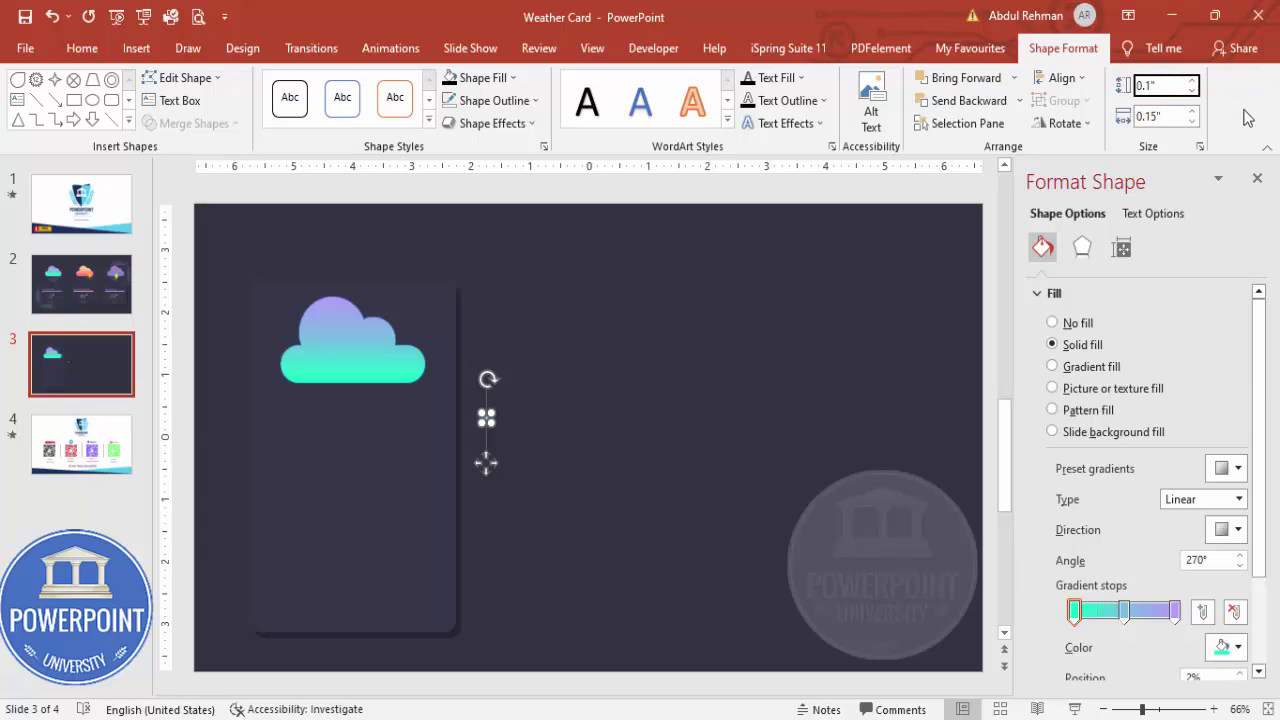
left_click(1159, 116)
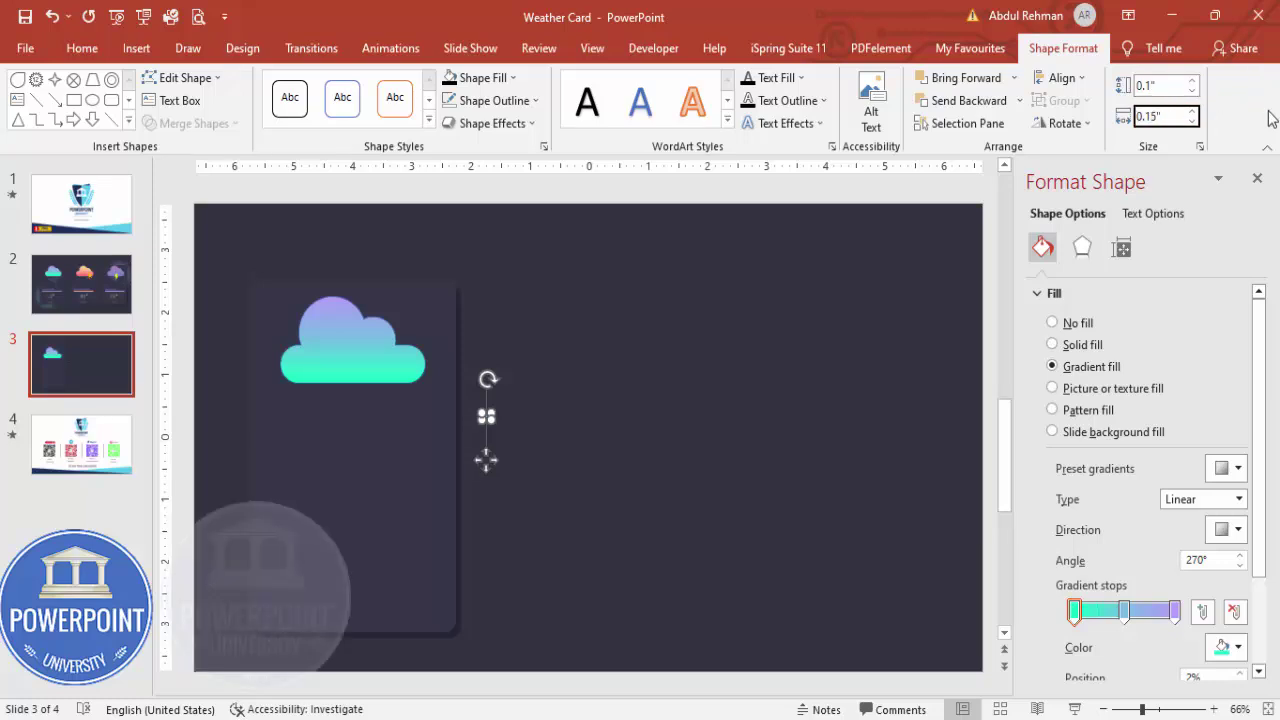
left_click(605, 402)
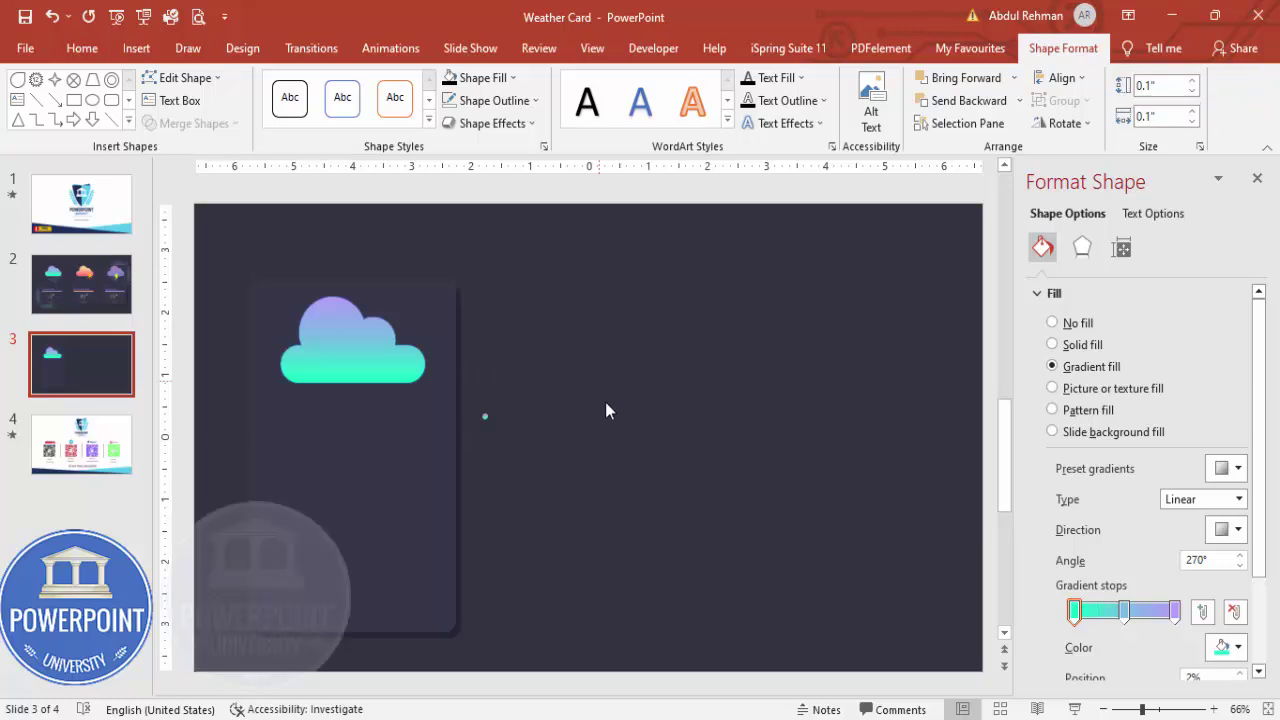
left_click_drag(545, 454, 482, 407)
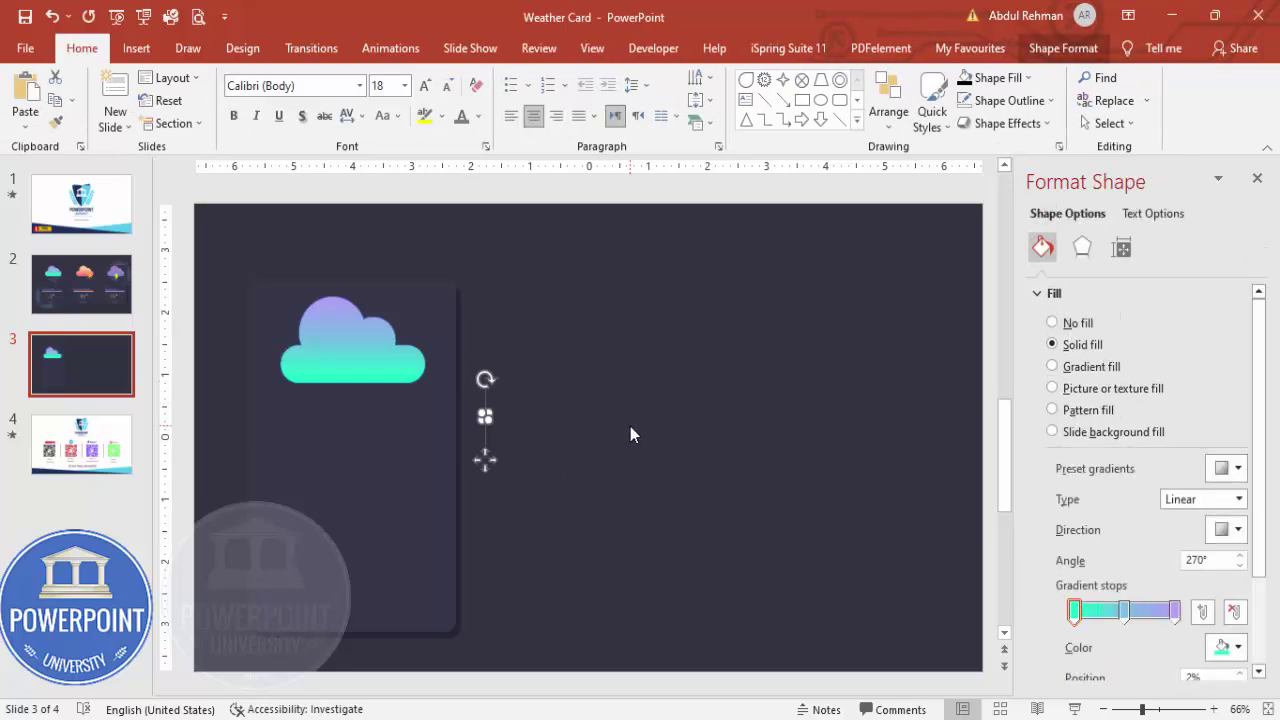
Duplicate the dot with Ctrl+D and line up four copies under the cloud as raindrops.
key("ctrl+d")
key("ctrl+d")
key("ctrl+d")
key("ctrl+d")
key("ctrl+d")
key("ctrl+d")
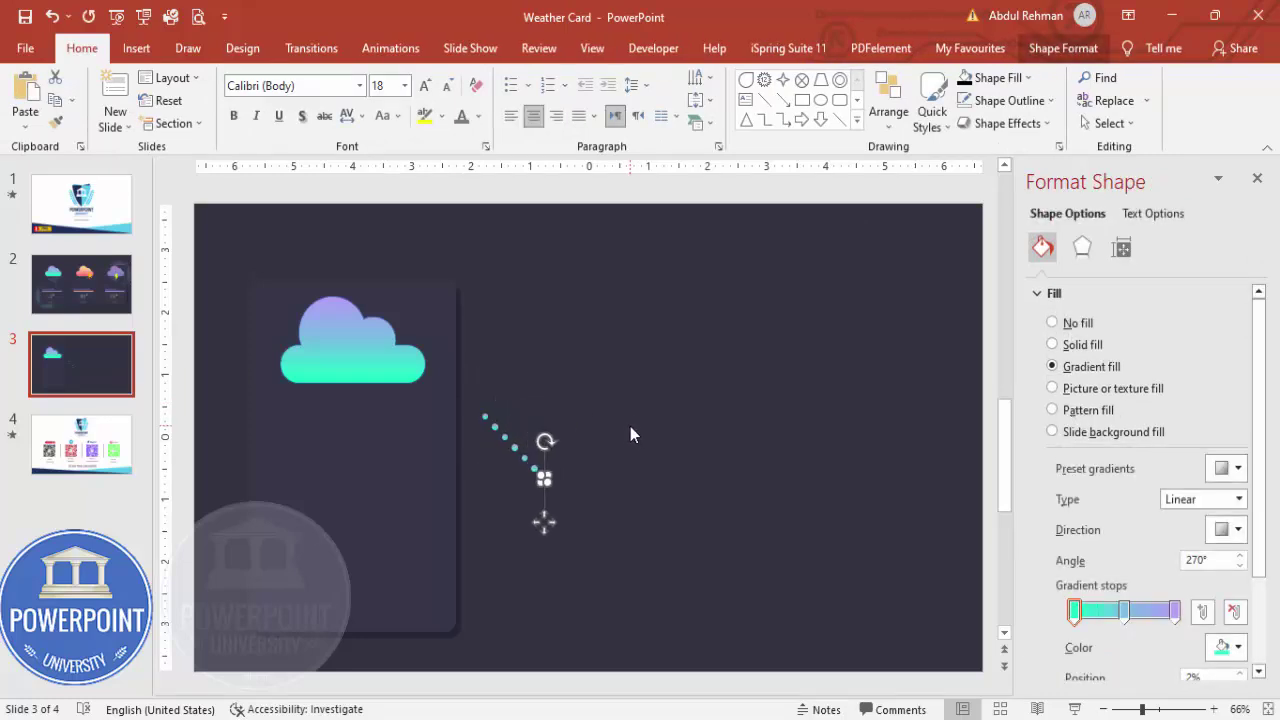
key("ctrl+d")
key("ctrl+d")
left_click(488, 418)
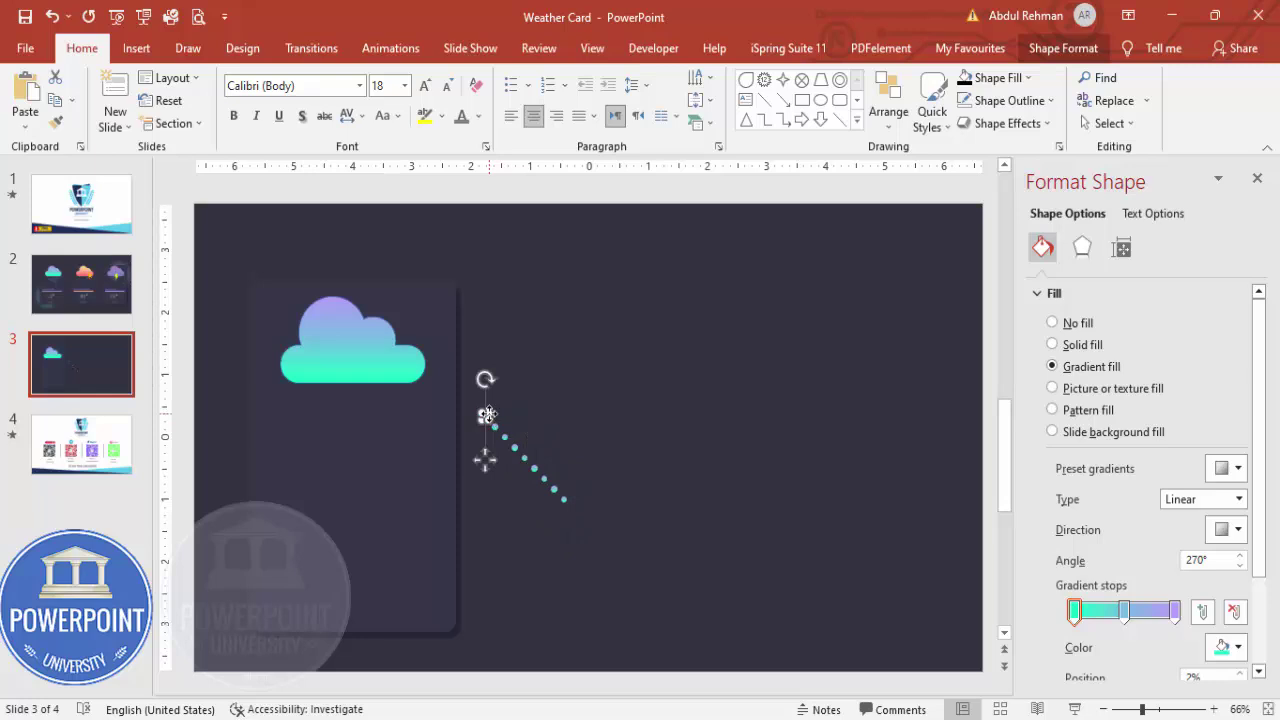
left_click_drag(491, 457, 316, 438)
left_click_drag(490, 423, 342, 439)
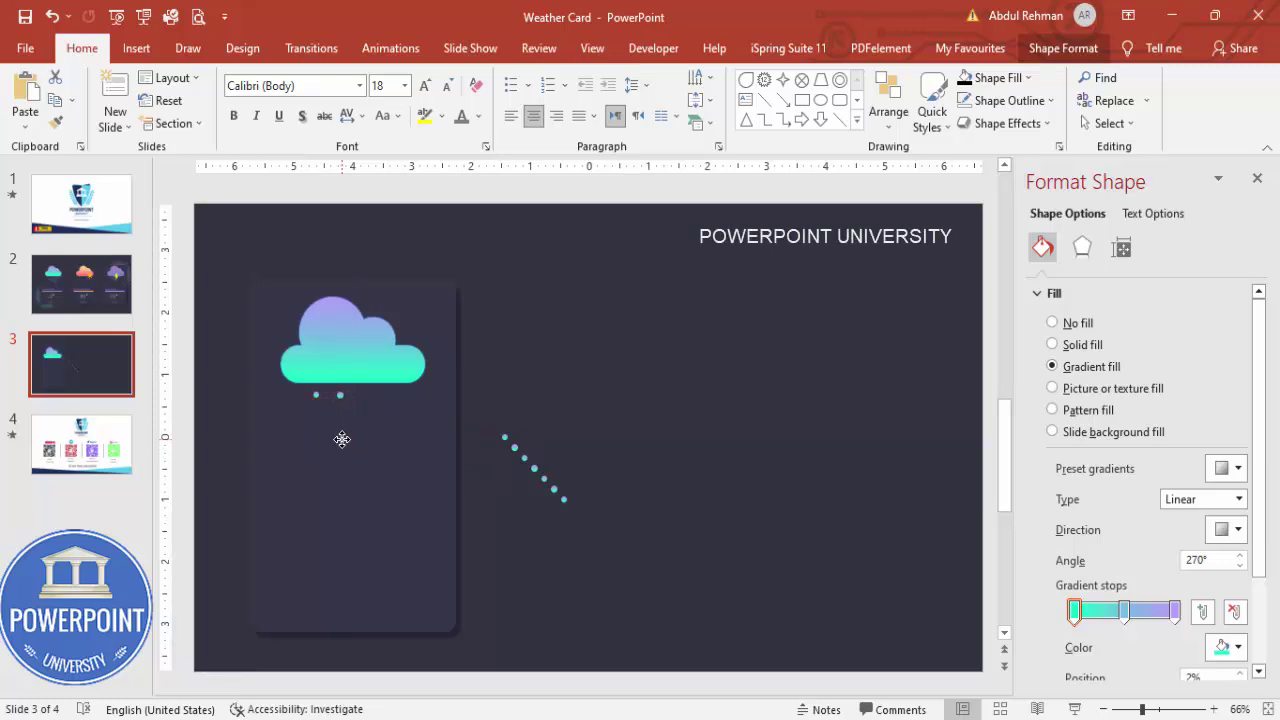
left_click(504, 440)
left_click_drag(504, 440, 364, 440)
left_click_drag(514, 488, 391, 440)
Move the remaining dot copies under the cloud as a staggered second row of drops.
left_click_drag(523, 499, 331, 452)
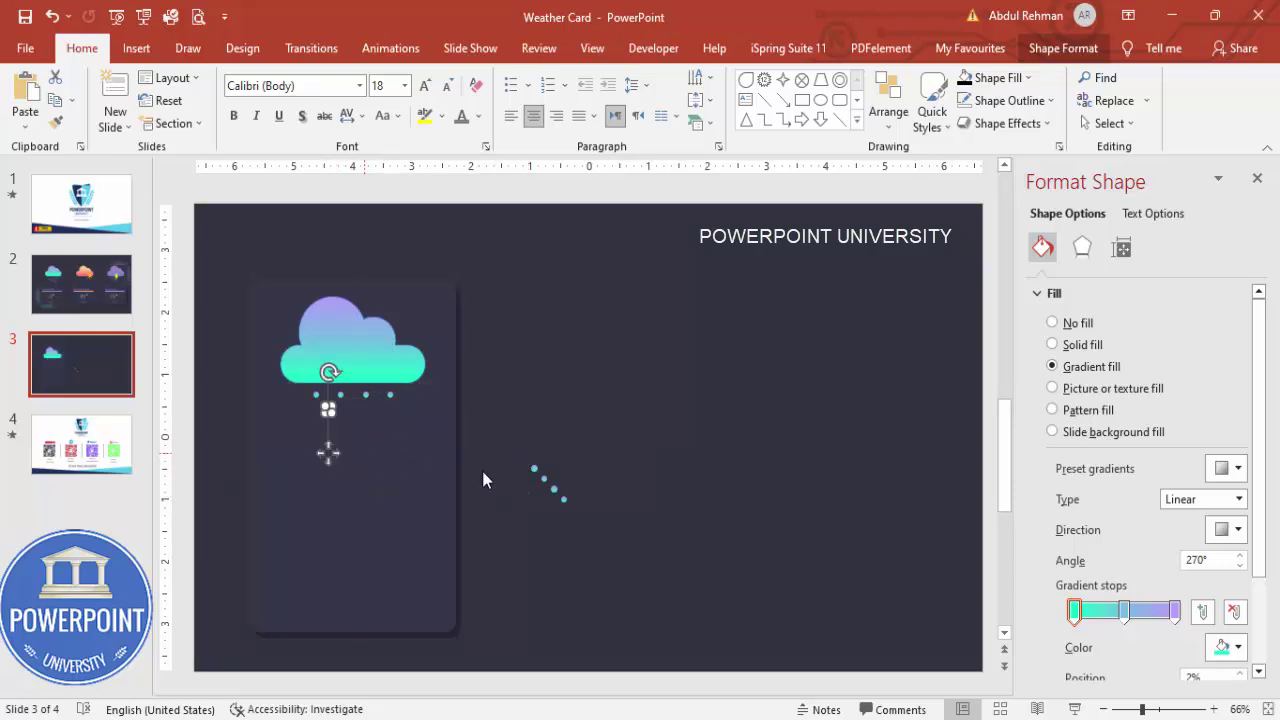
left_click(532, 468)
left_click_drag(526, 509, 359, 464)
left_click(544, 479)
left_click_drag(543, 516, 378, 460)
left_click(556, 491)
left_click_drag(556, 531, 343, 467)
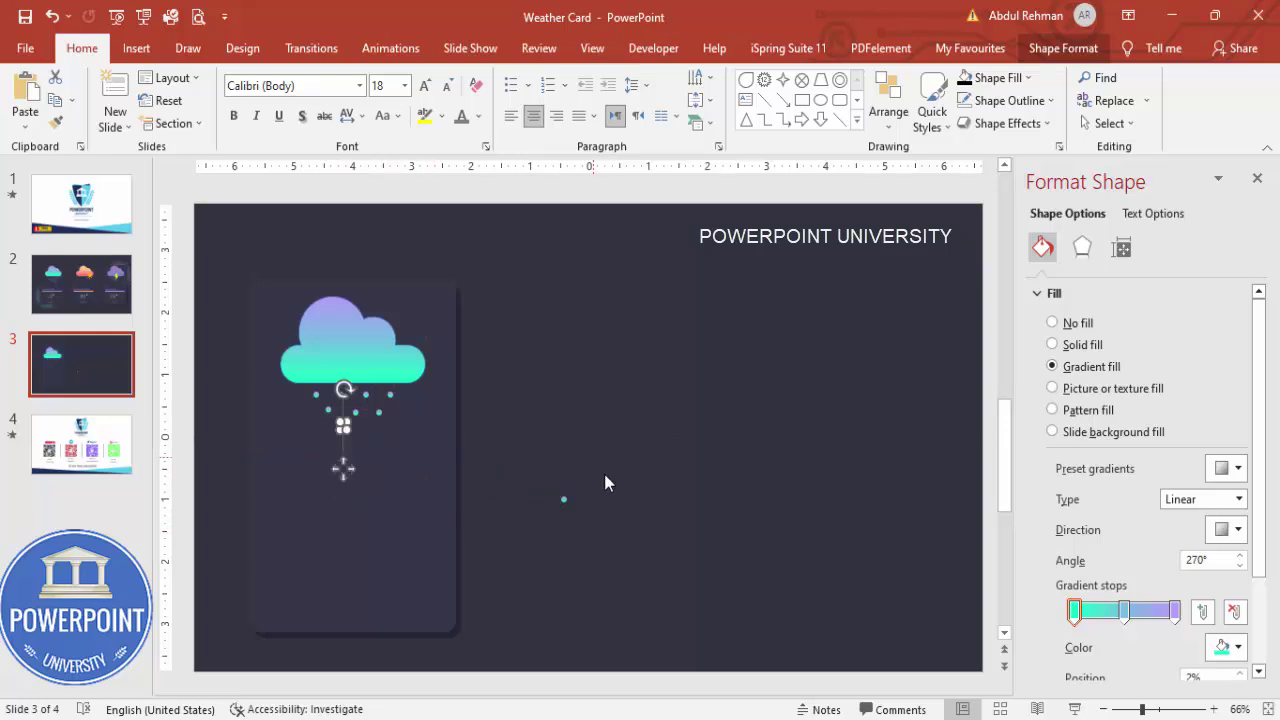
left_click(558, 497)
left_click(563, 500)
left_click_drag(563, 543, 364, 466)
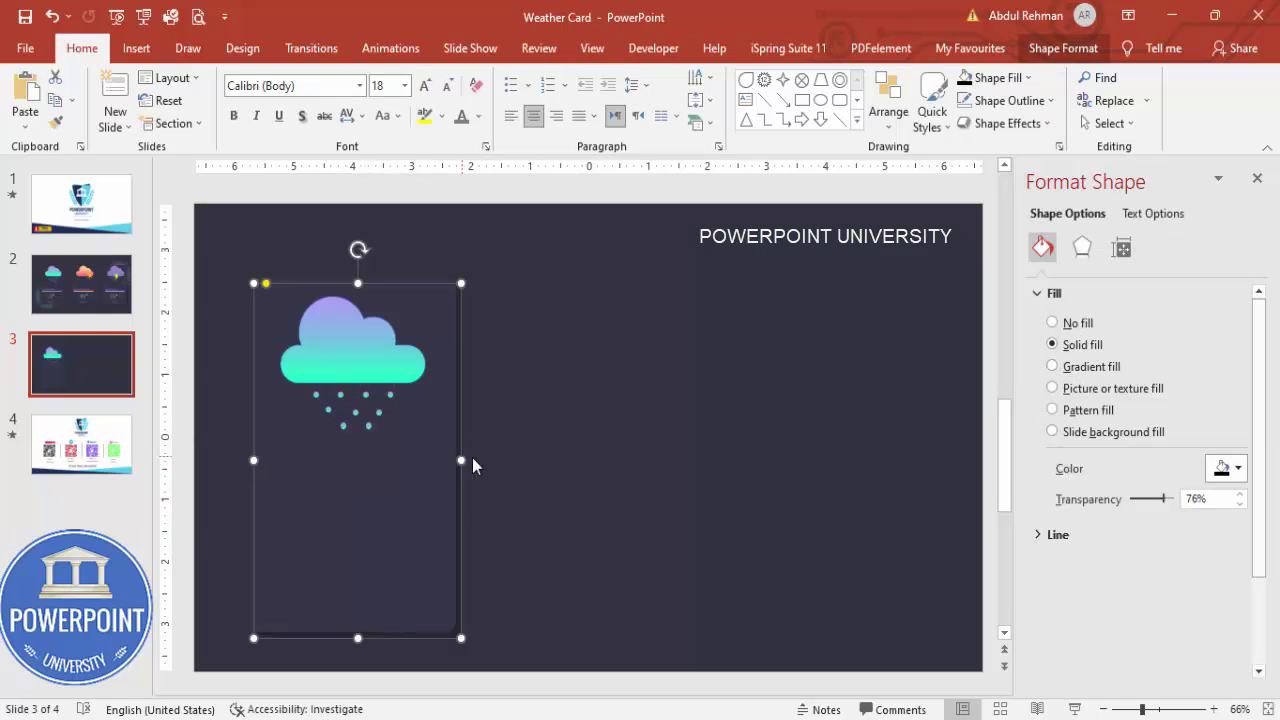
Select the cloud and all raindrops and group them with Ctrl+G into one rain icon.
left_click(534, 463)
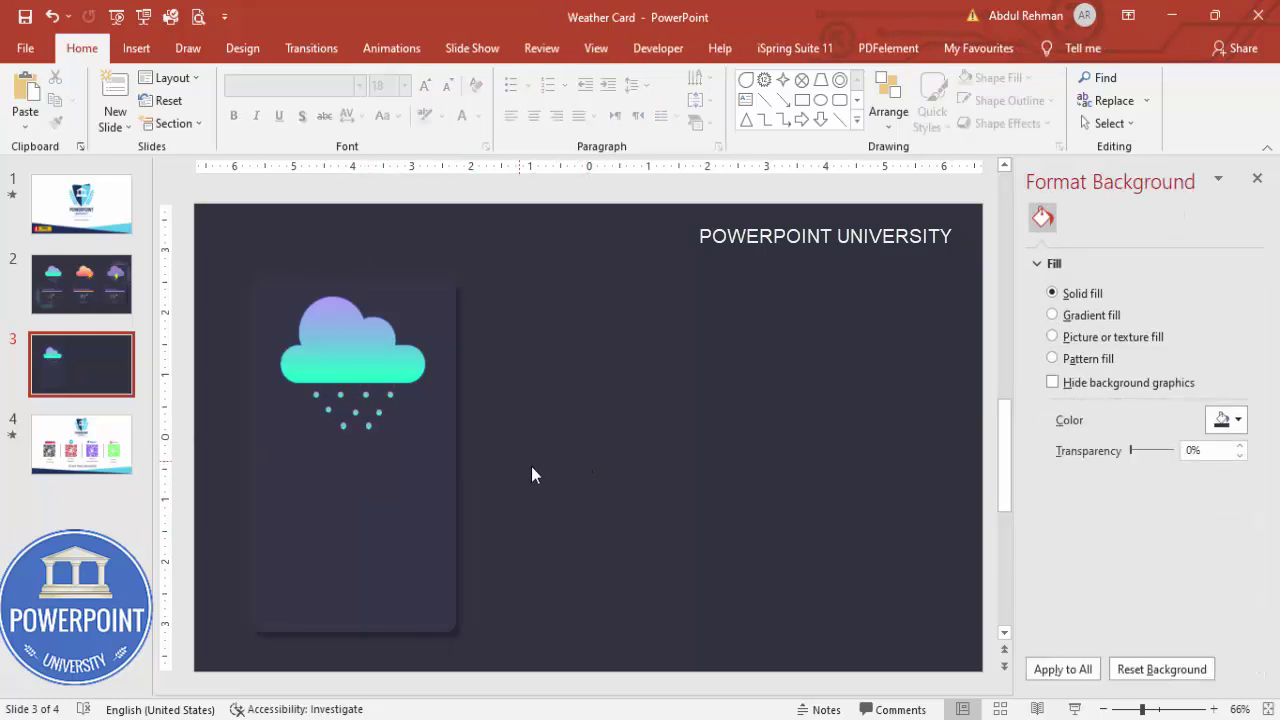
left_click_drag(516, 480, 143, 258)
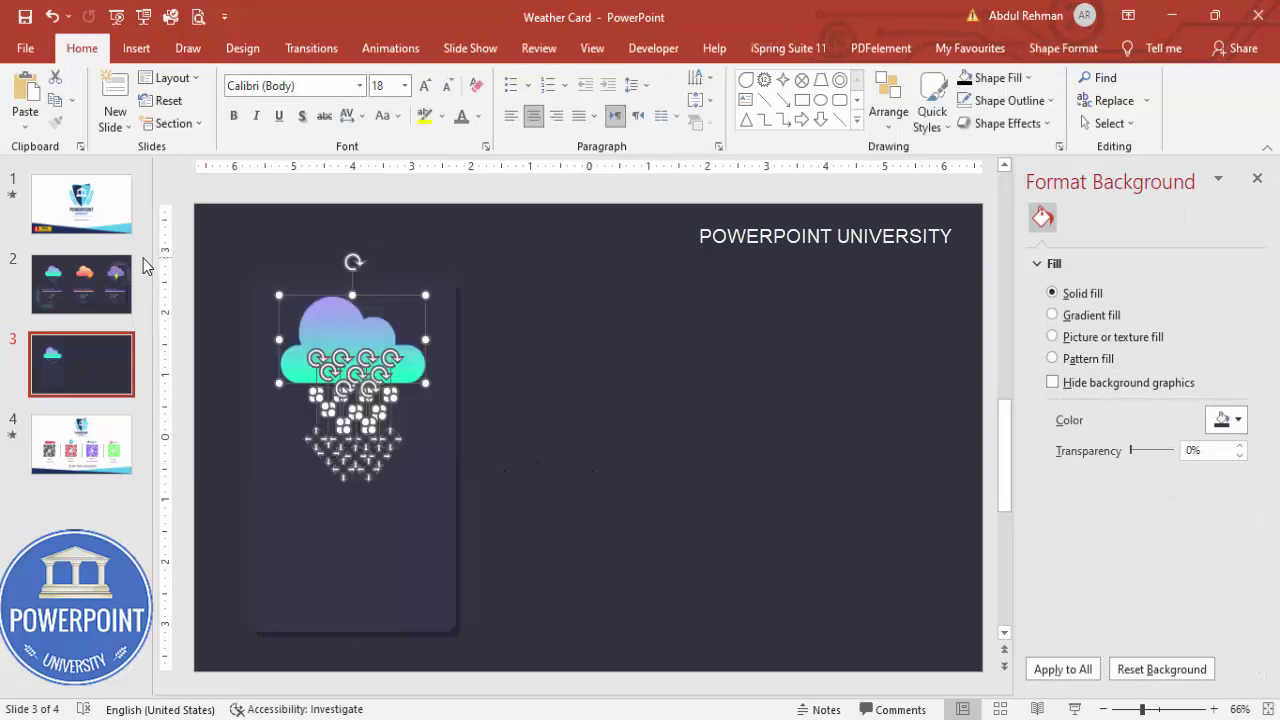
key("ctrl+g")
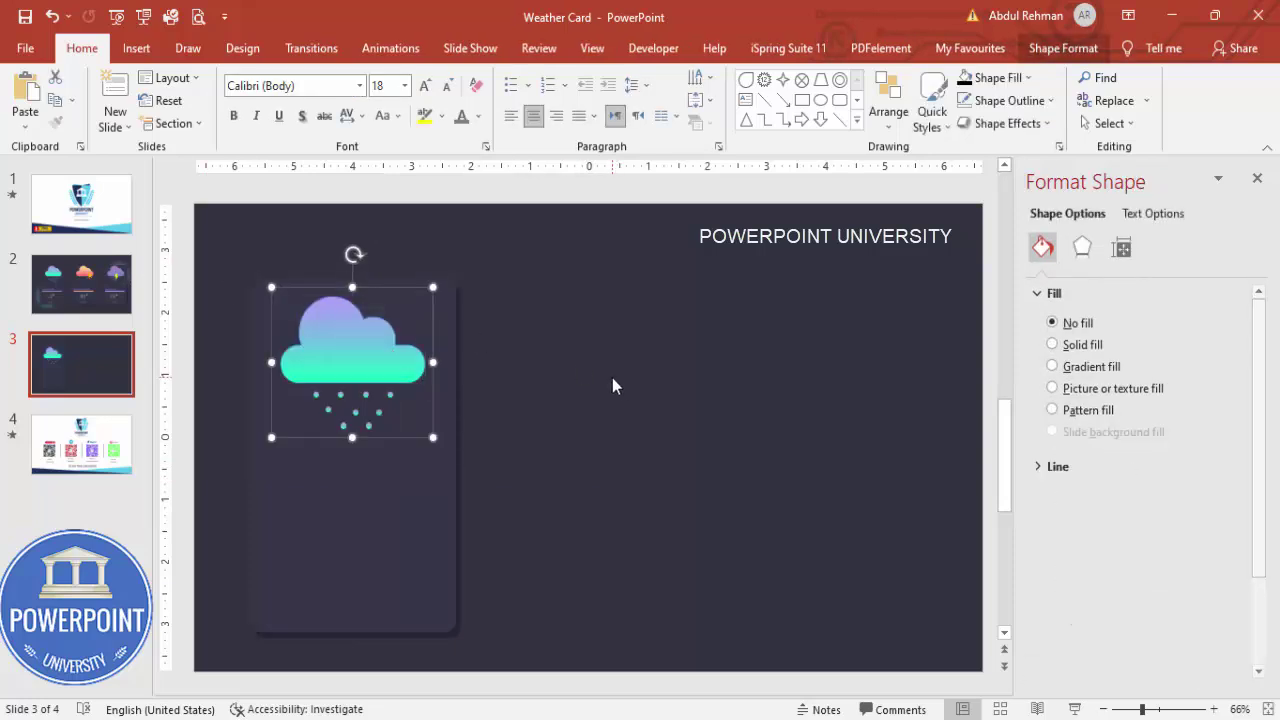
left_click(644, 421)
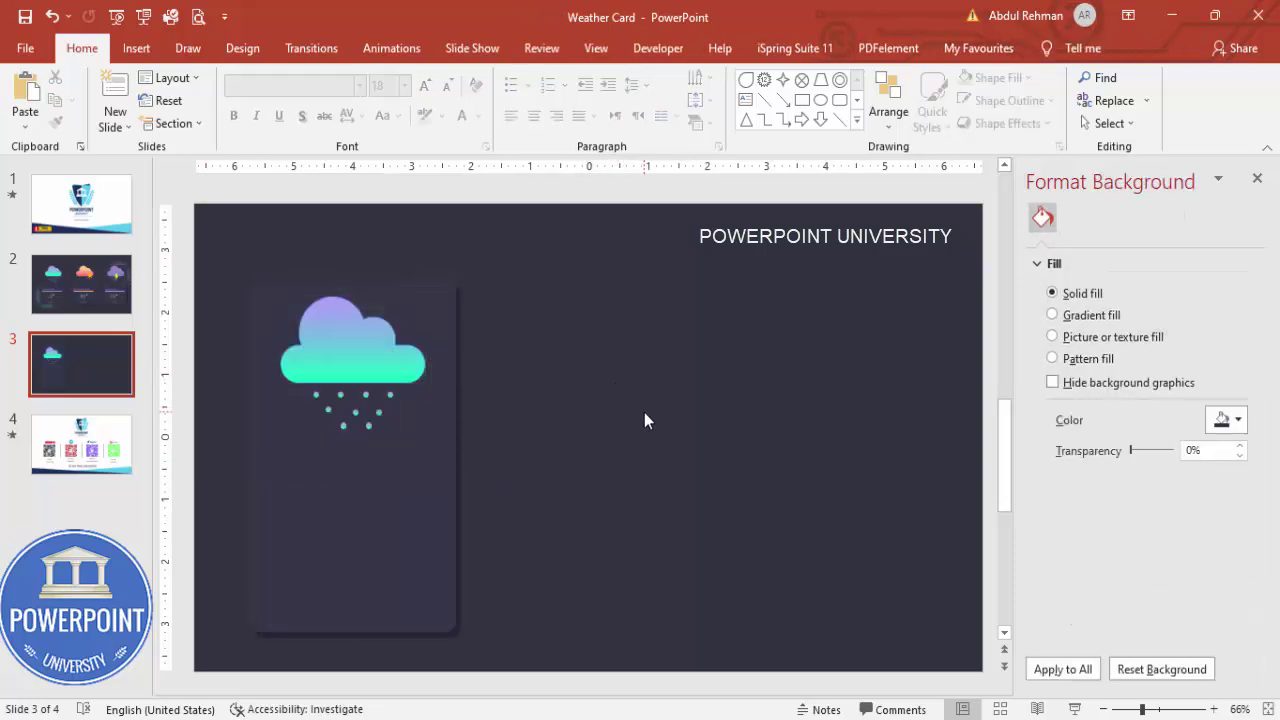
key("ctrl+z")
left_click_drag(535, 479, 217, 381)
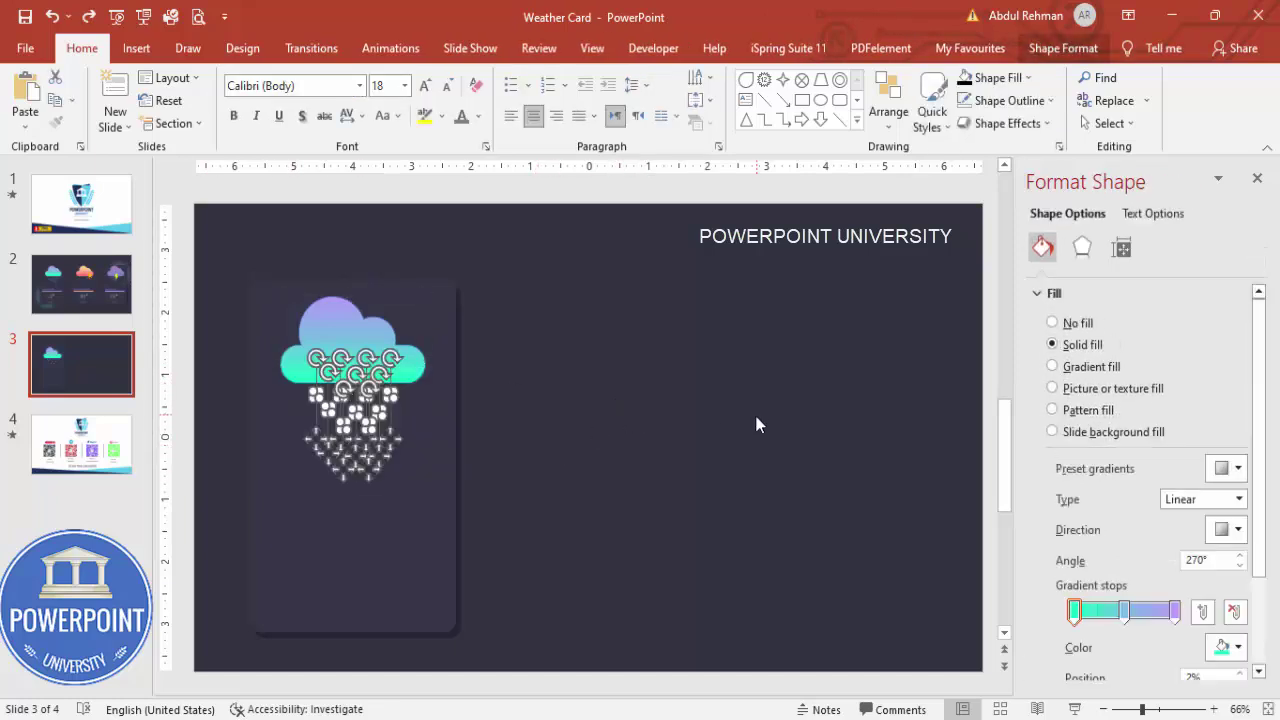
key("ctrl+g")
left_click(412, 364)
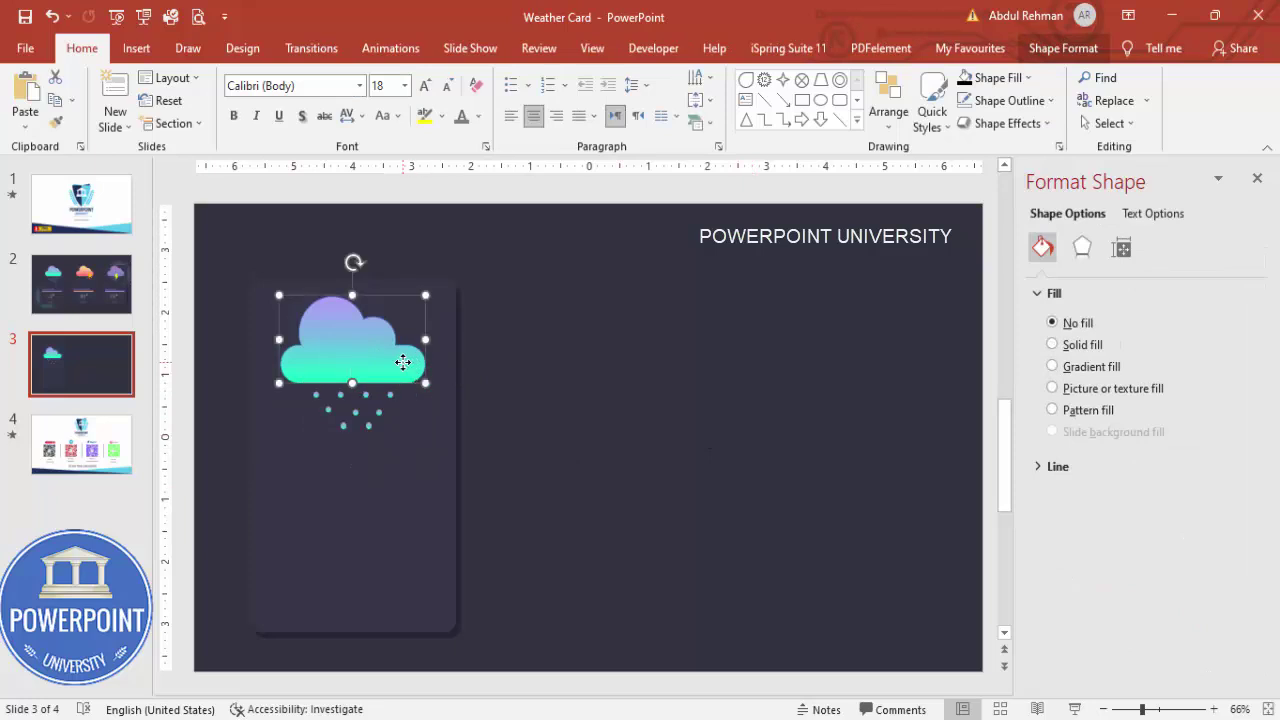
left_click(577, 472)
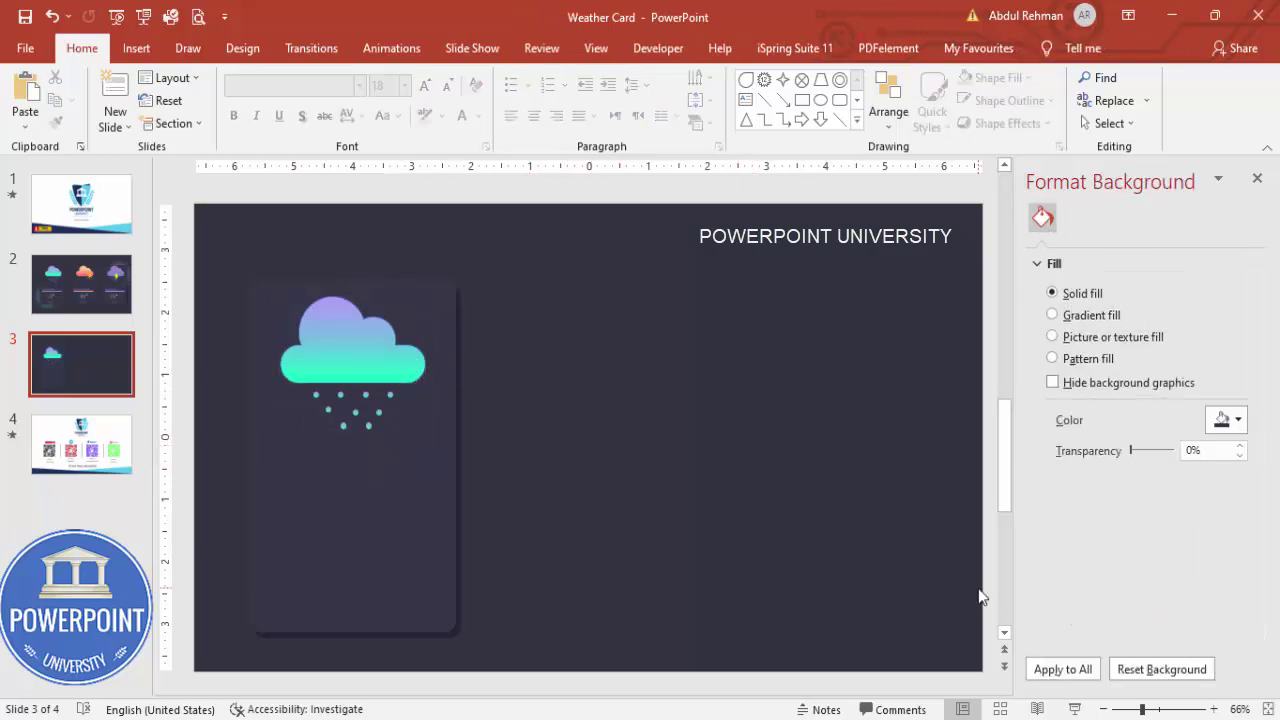
Add a text box near the card's bottom reading 'New York, USA'.
left_click(137, 50)
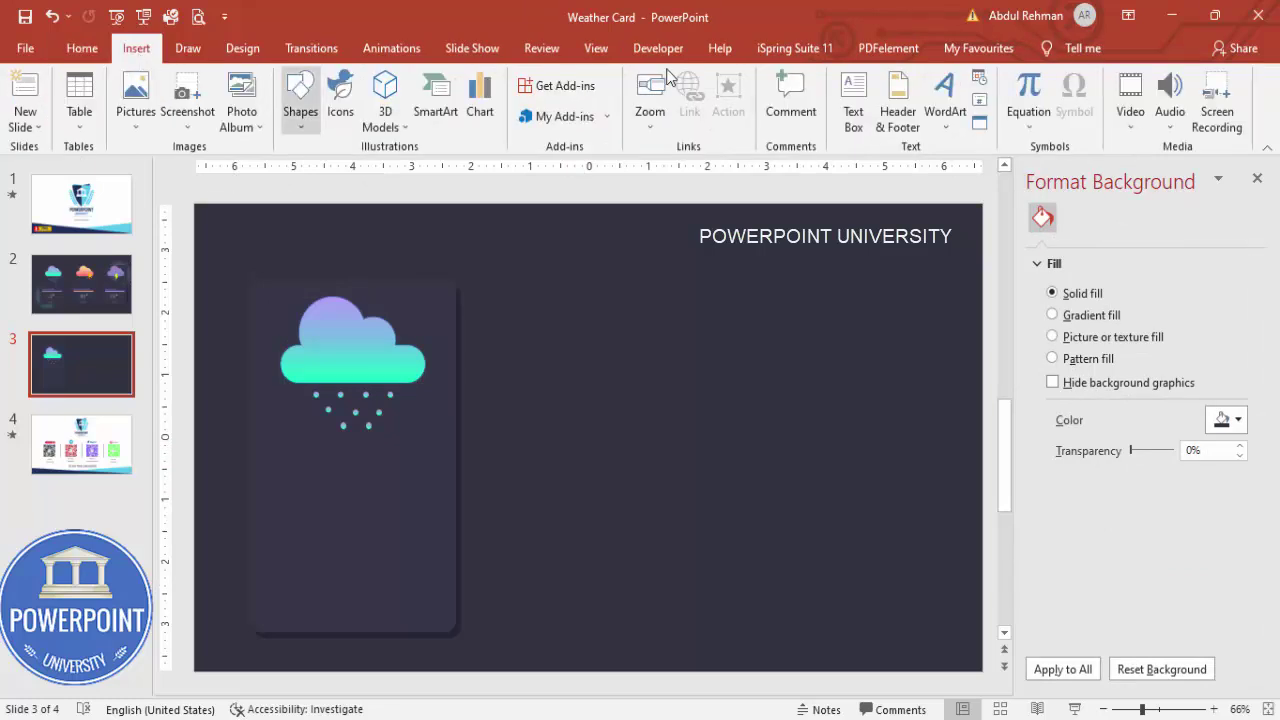
left_click(855, 91)
left_click_drag(383, 576, 444, 578)
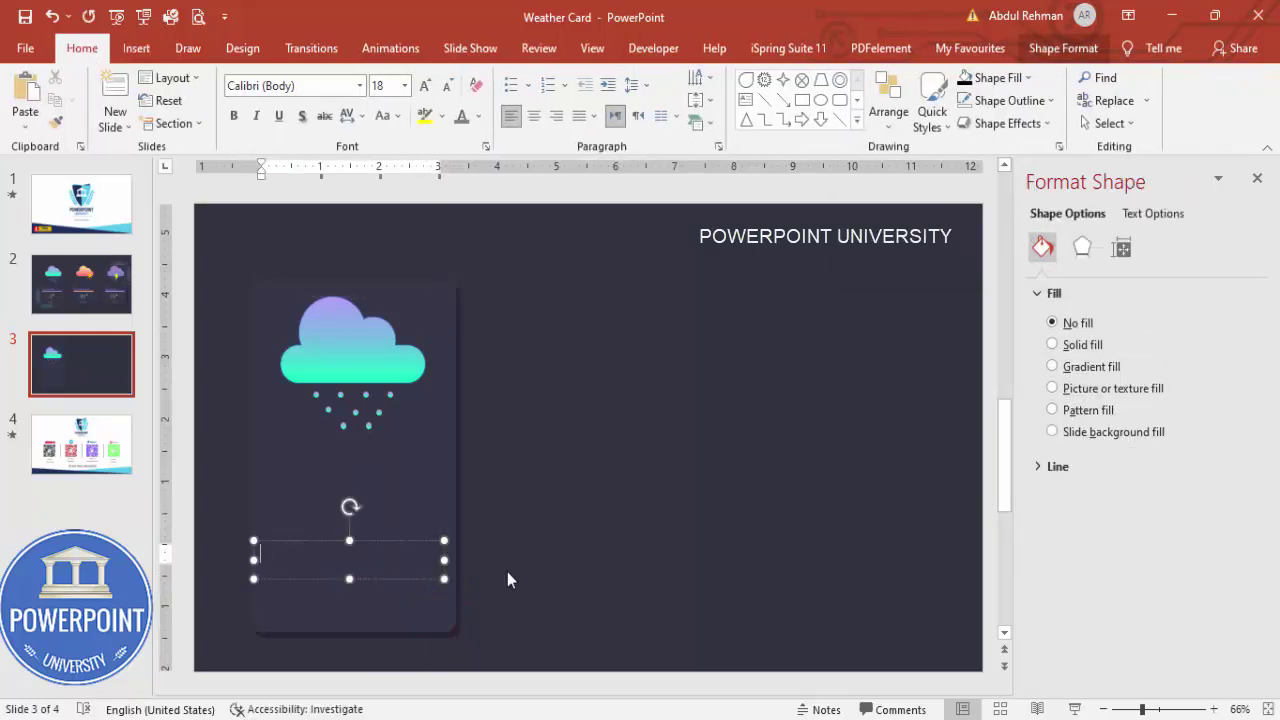
type("New York, USA")
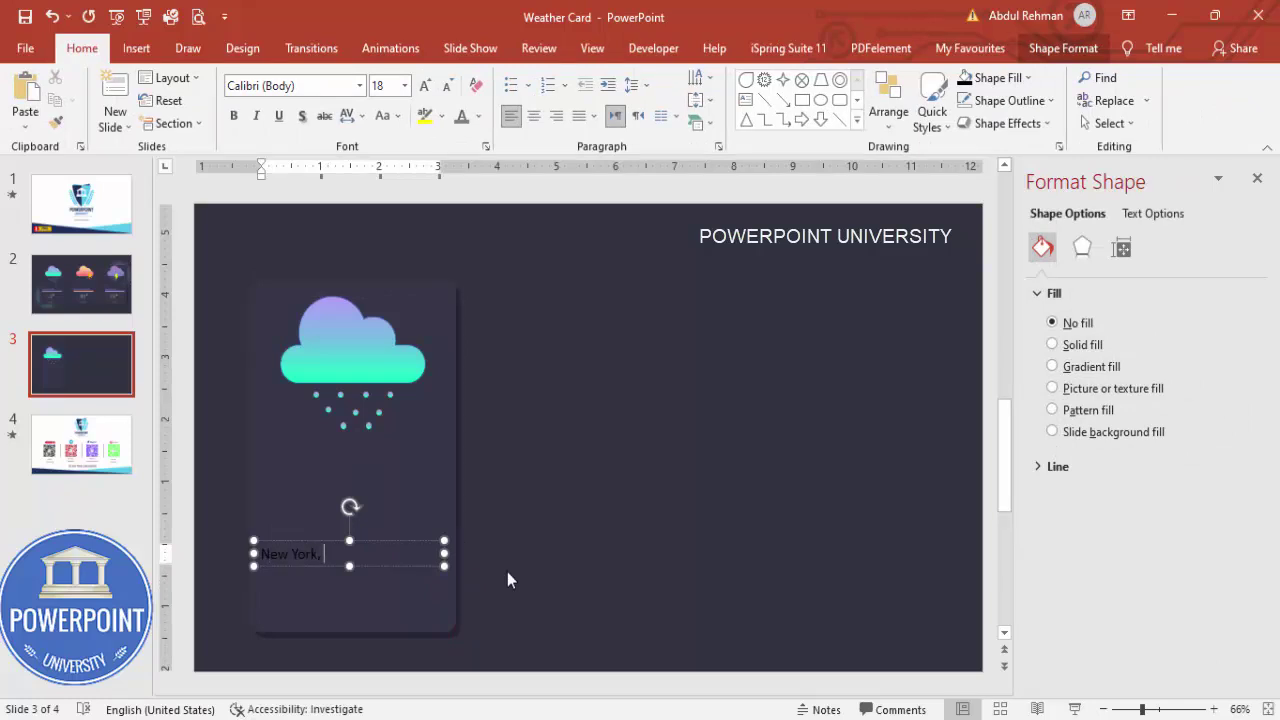
left_click(387, 542)
Make the label grey 18 pt Open Sans and move it slightly up the card.
left_click(478, 116)
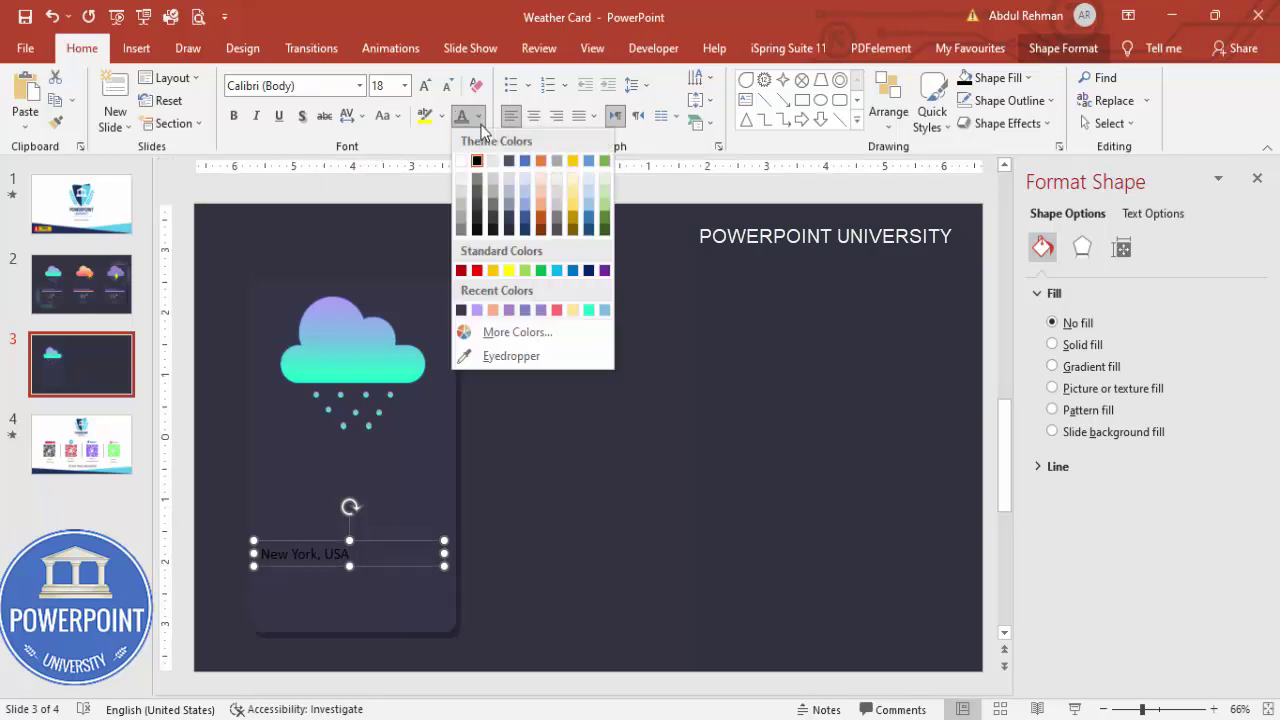
left_click(462, 214)
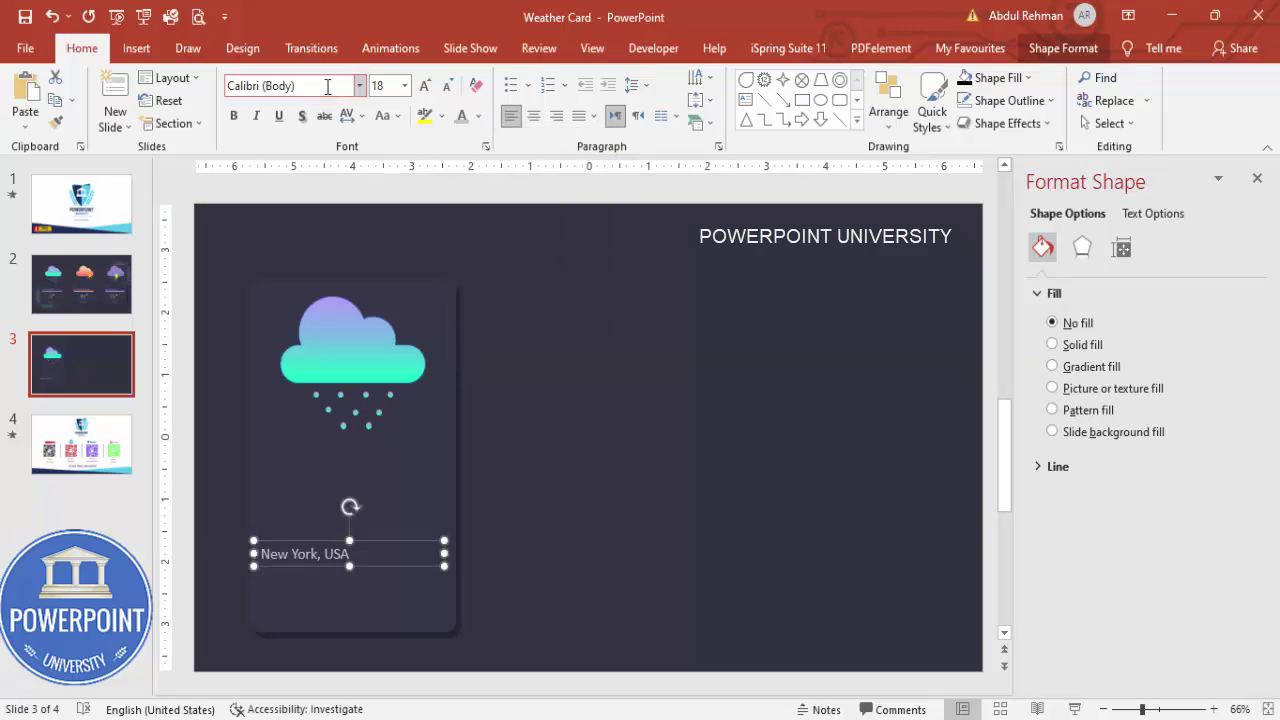
left_click(326, 86)
type("Open Sans")
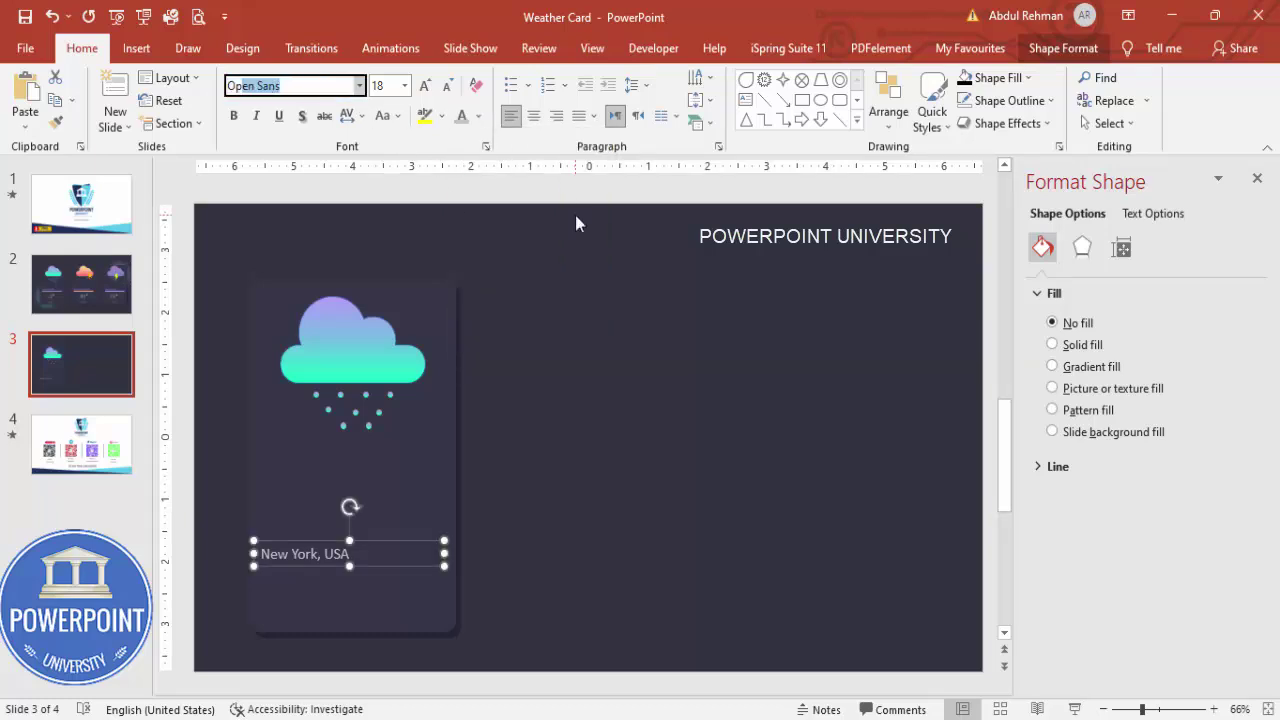
key("Return")
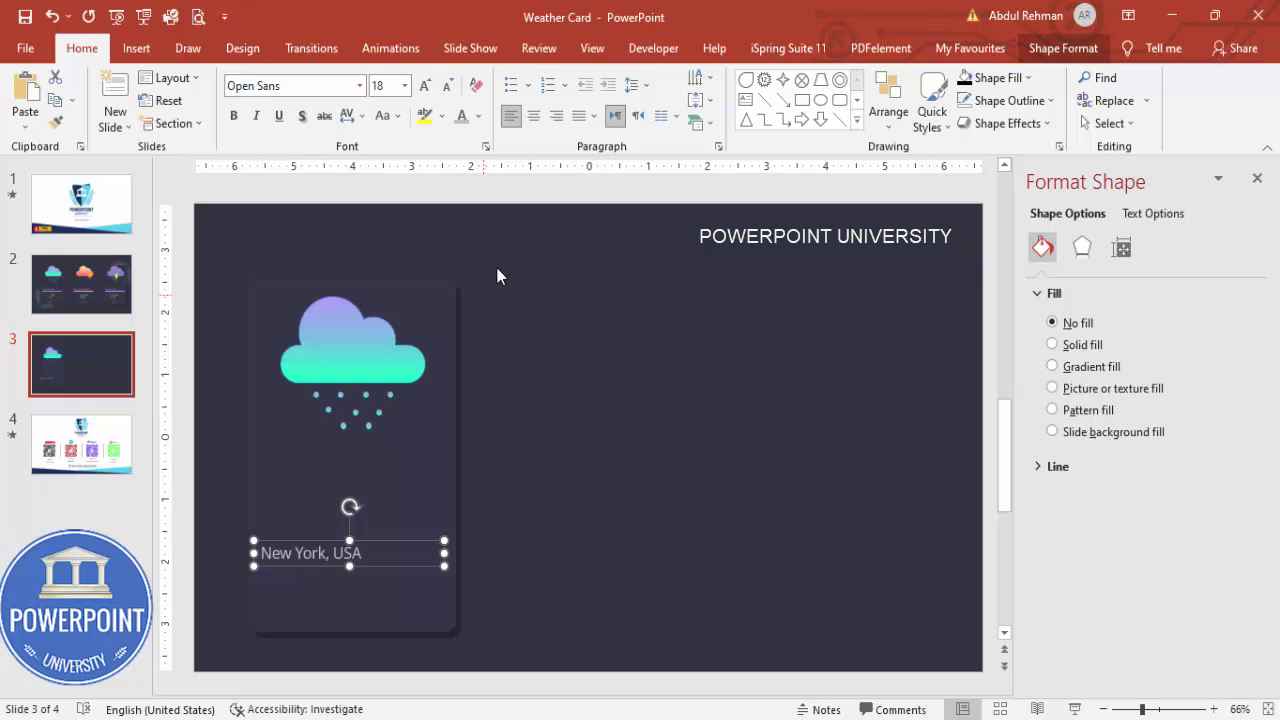
left_click(446, 85)
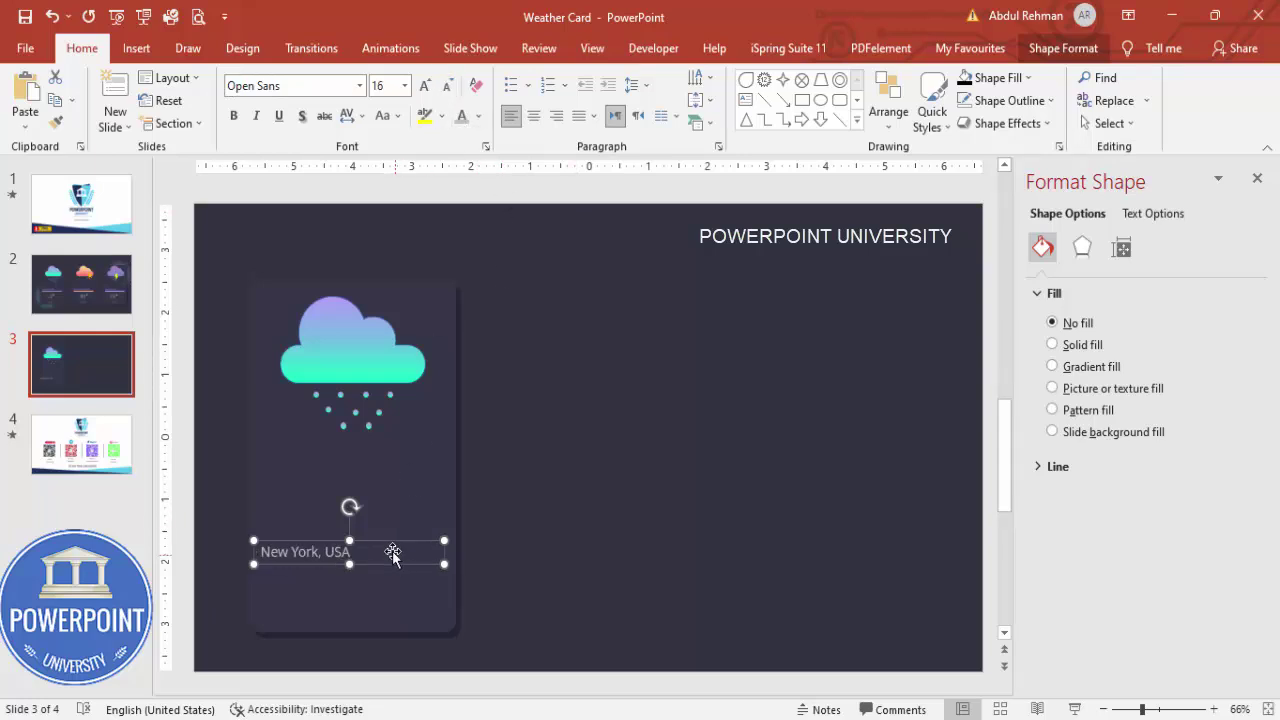
left_click_drag(393, 553, 393, 514)
left_click(425, 85)
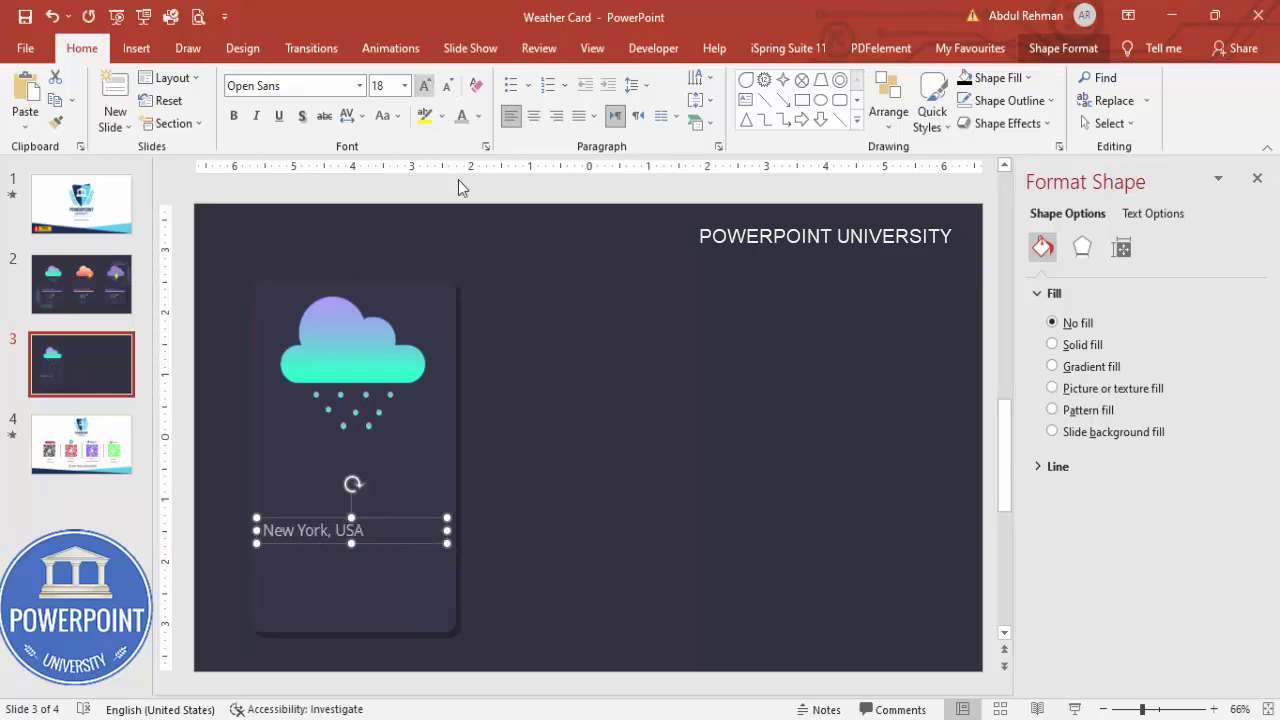
left_click(542, 432)
Draw a thin purple rectangle with no outline, aligned just under the 'New York, USA' label.
left_click(136, 48)
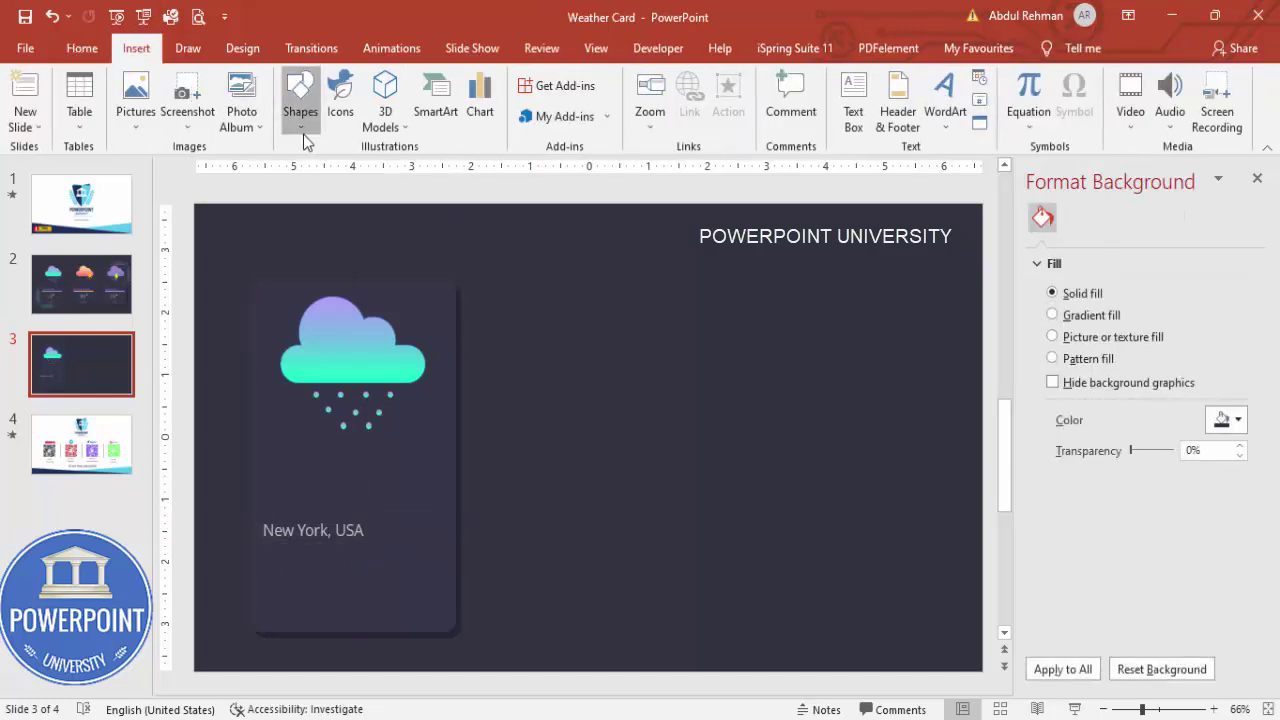
left_click(301, 112)
left_click(300, 280)
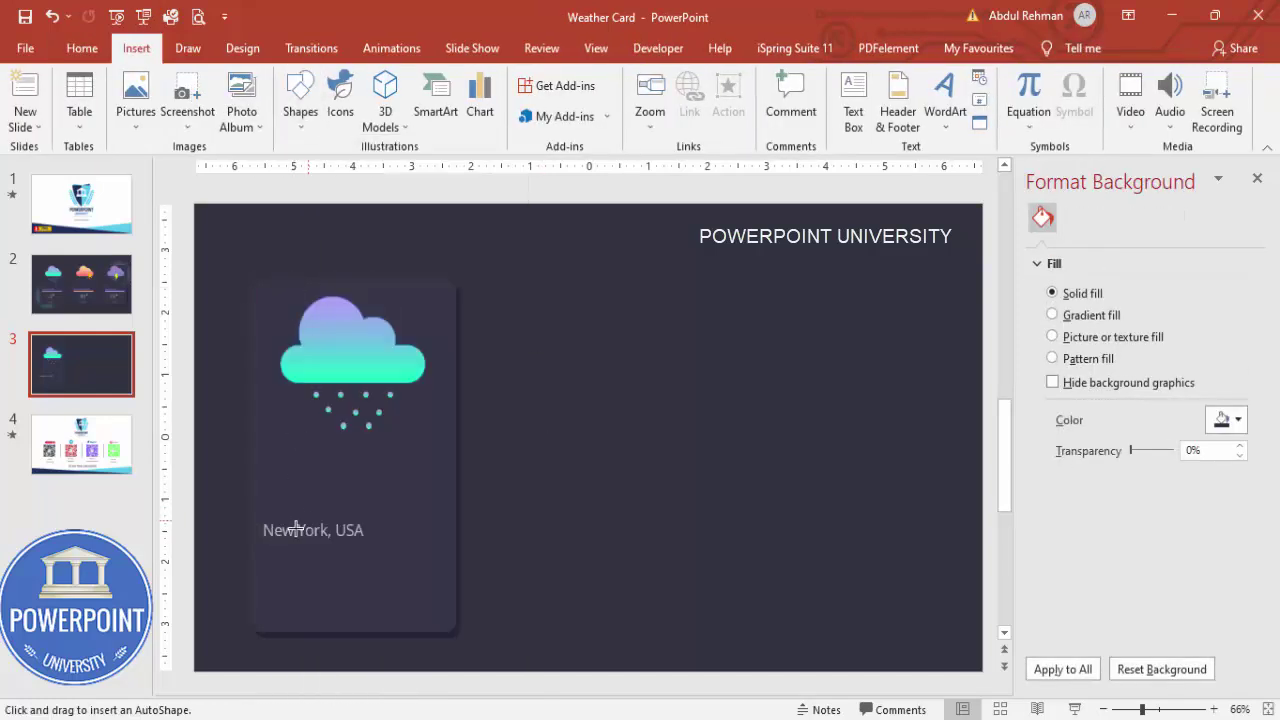
left_click_drag(273, 543, 446, 545)
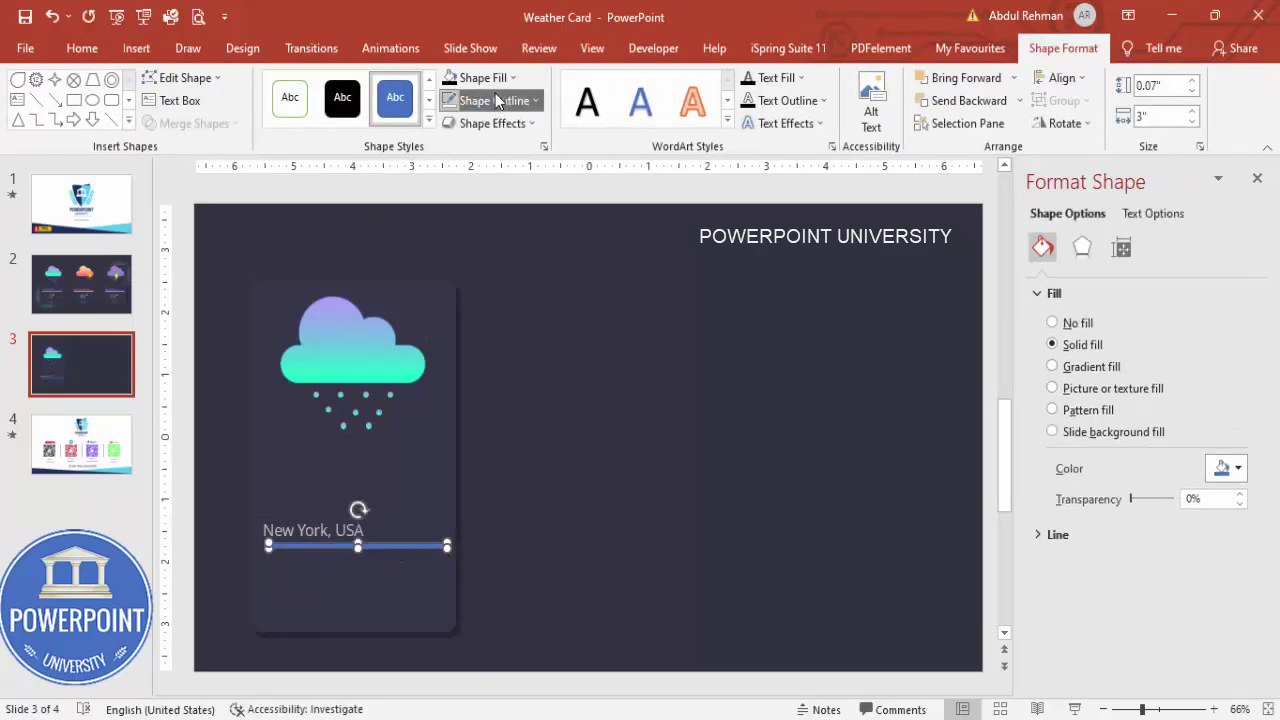
left_click(491, 100)
left_click(497, 314)
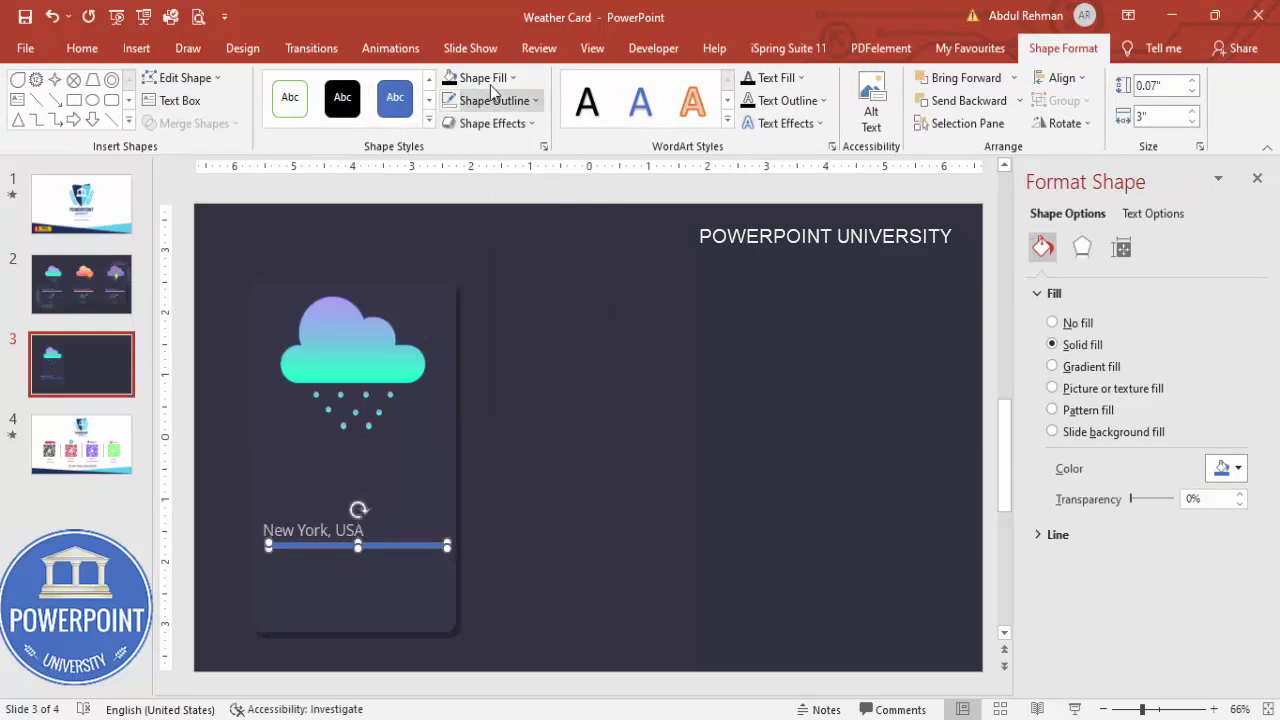
left_click(478, 77)
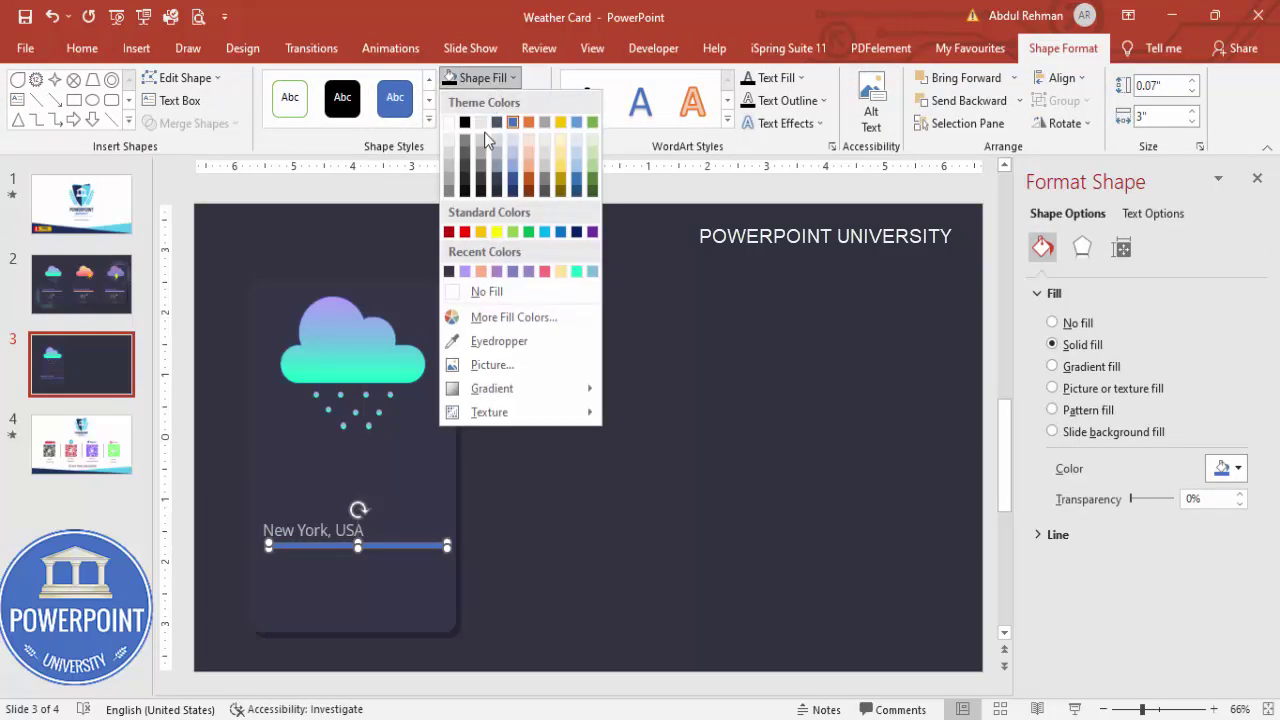
left_click(514, 271)
left_click_drag(414, 541, 408, 542)
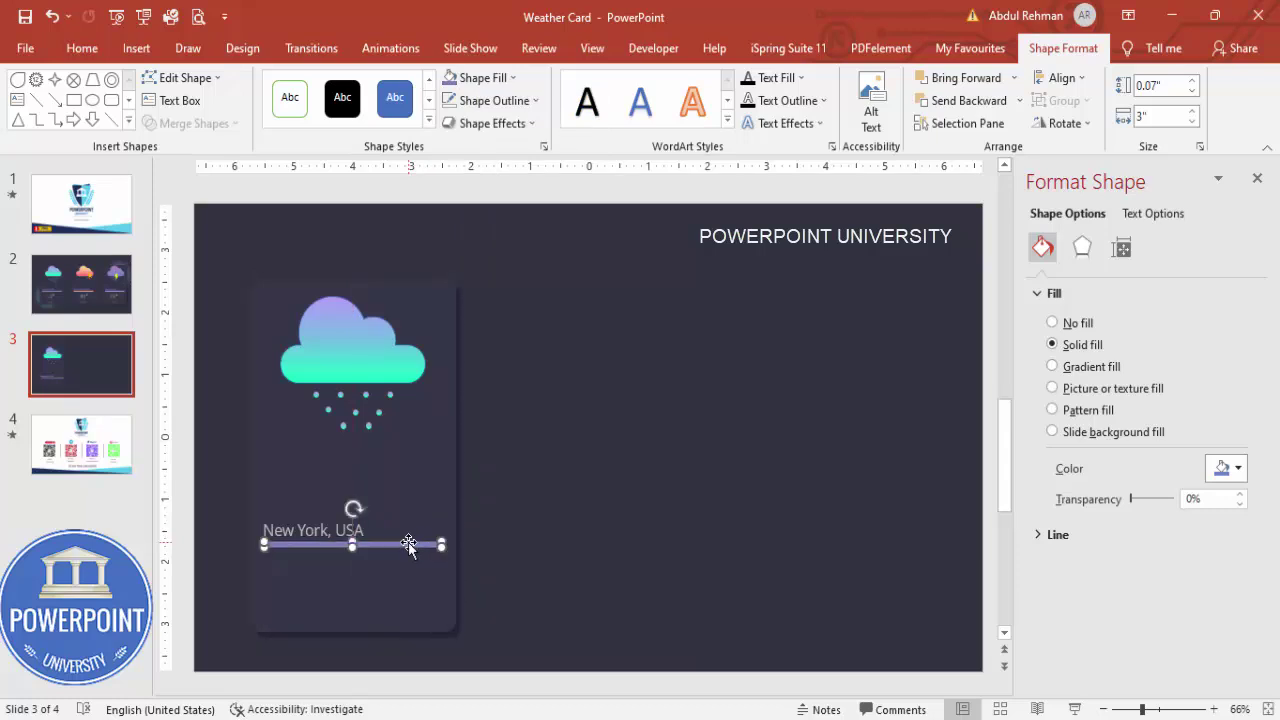
Add a text box reading 21 below the purple bar.
left_click(134, 47)
left_click(857, 92)
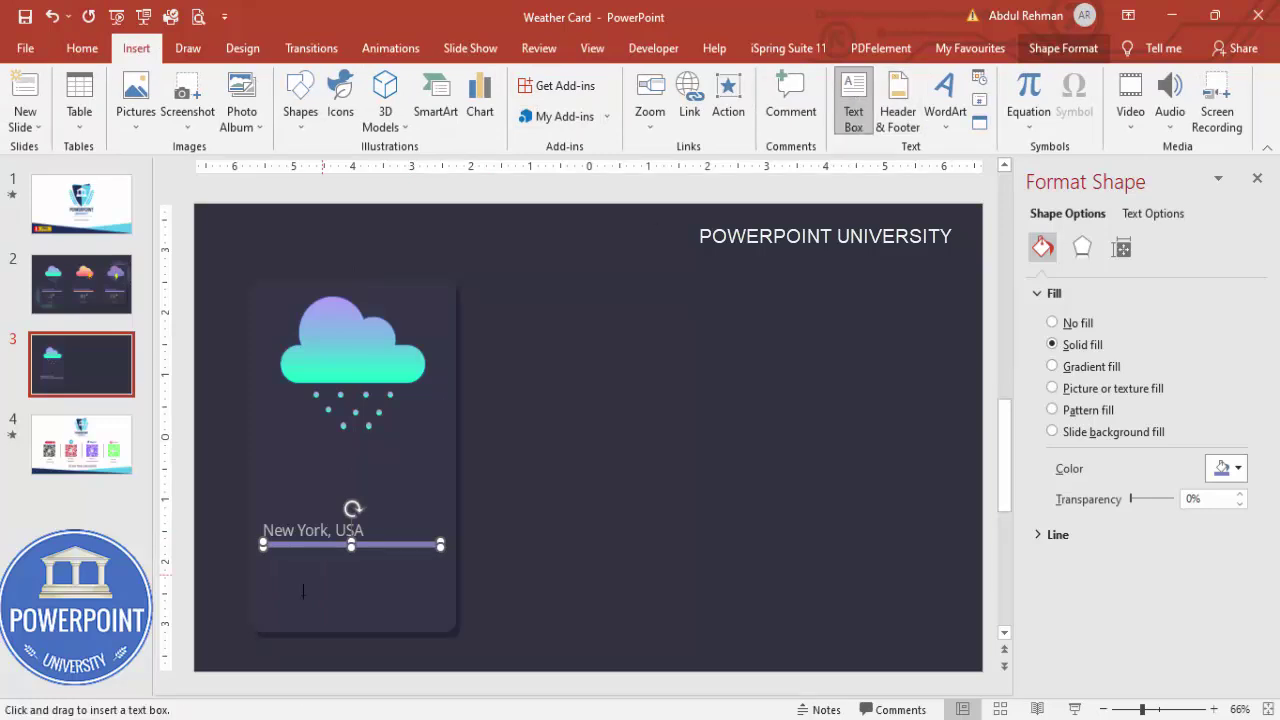
left_click_drag(279, 562, 386, 599)
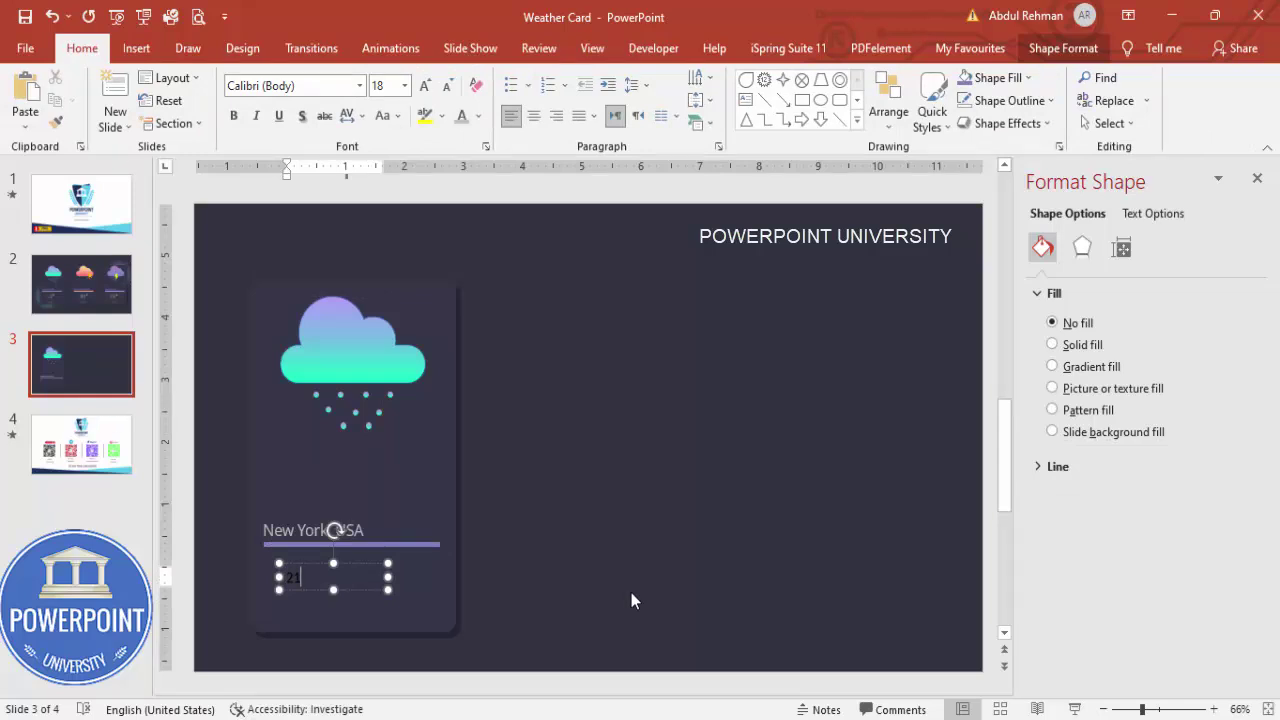
left_click(316, 564)
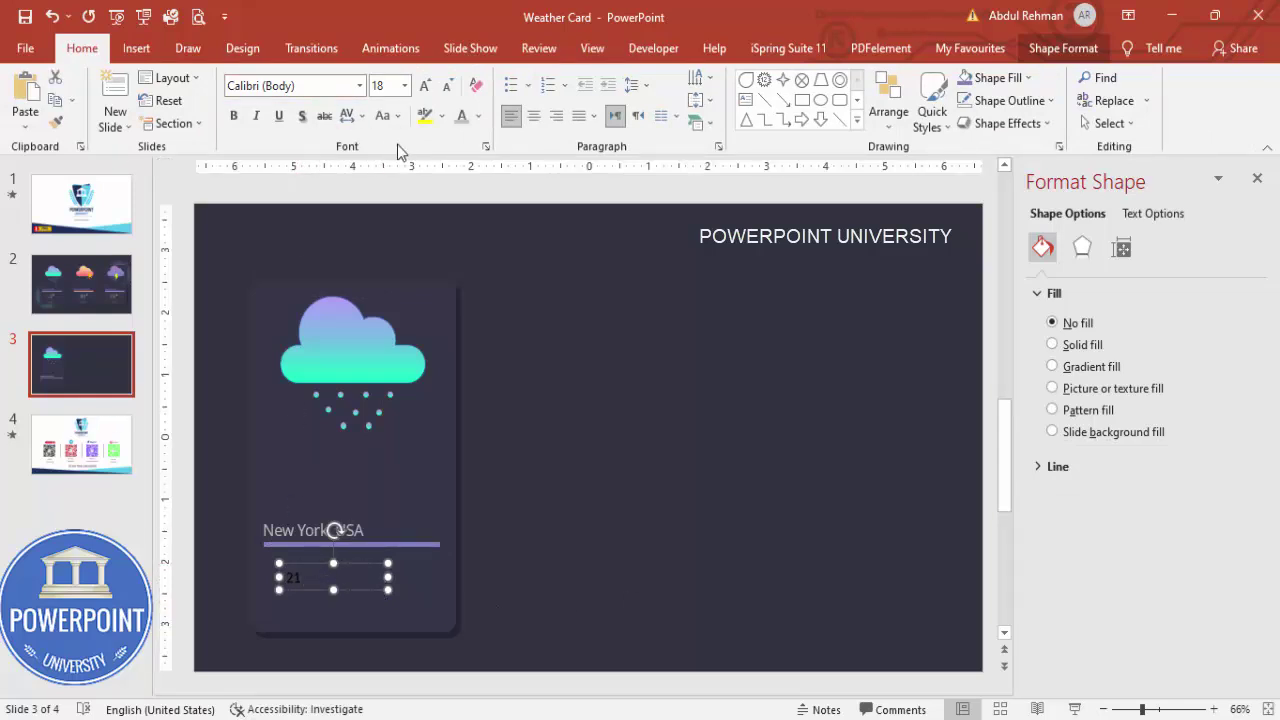
Format the 21 as lavender Open Sans ExtraBold, centre-aligned, at 44 pt.
left_click(479, 117)
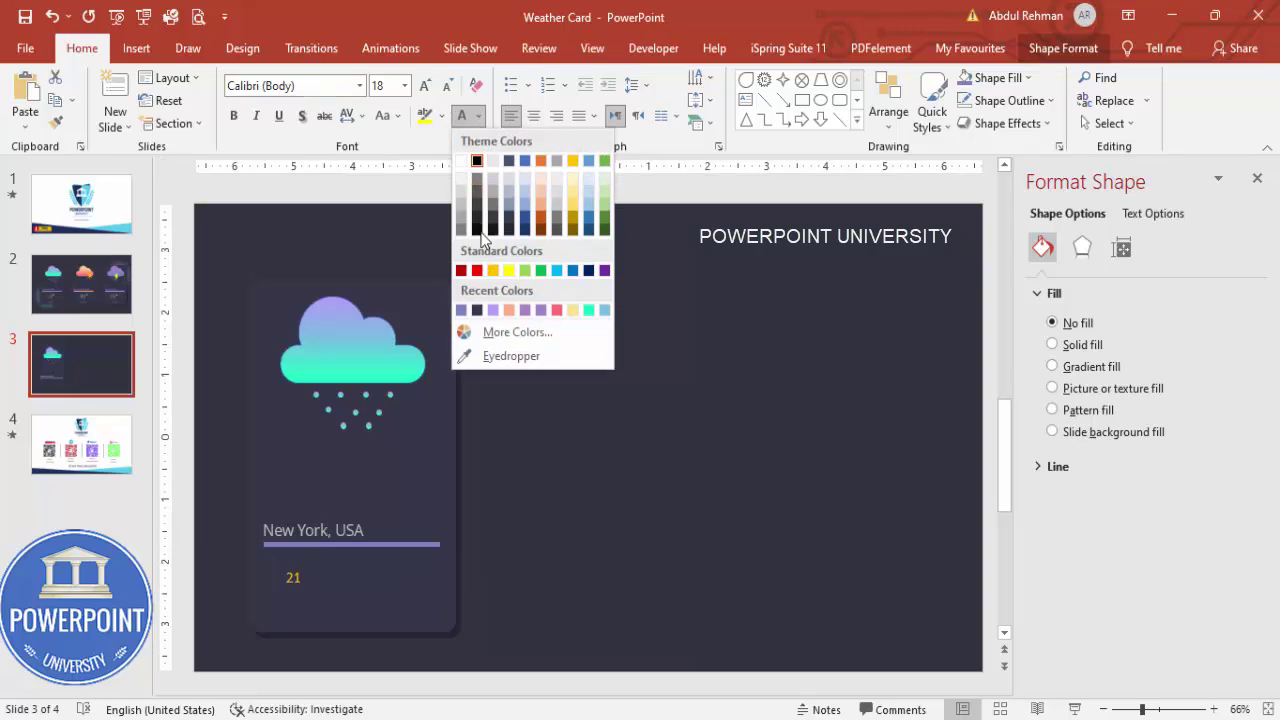
left_click(493, 310)
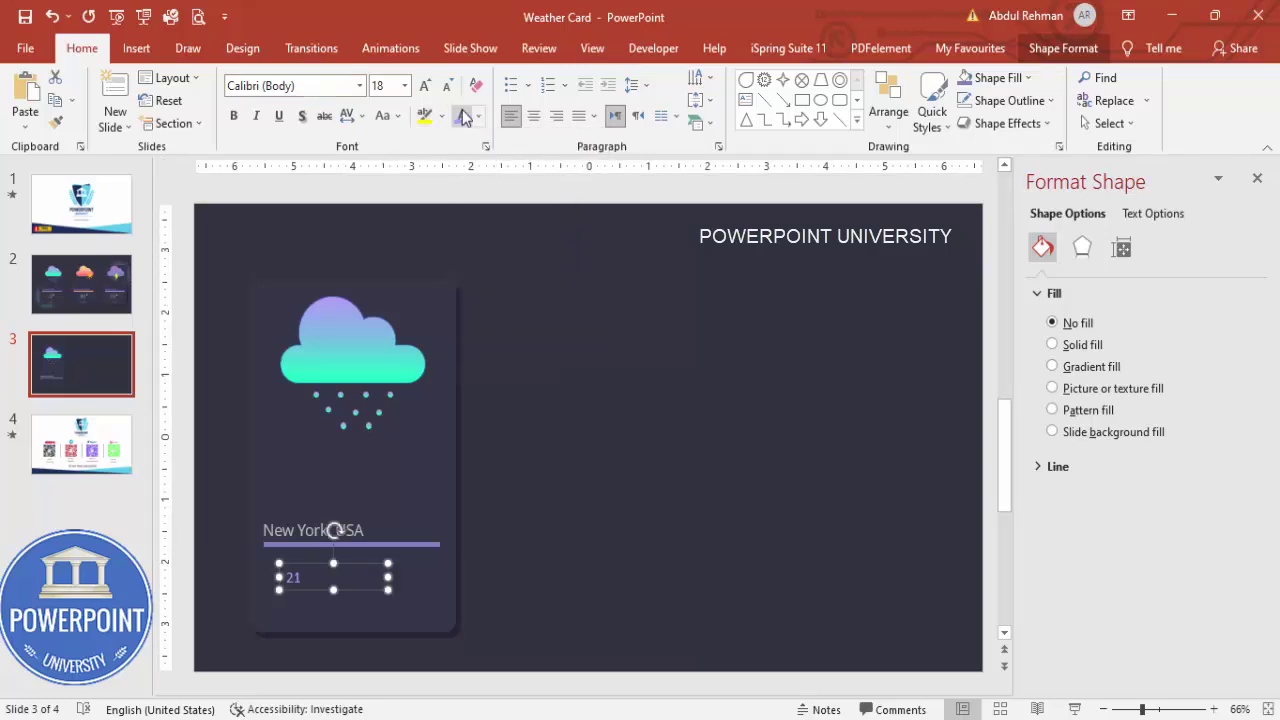
left_click(318, 85)
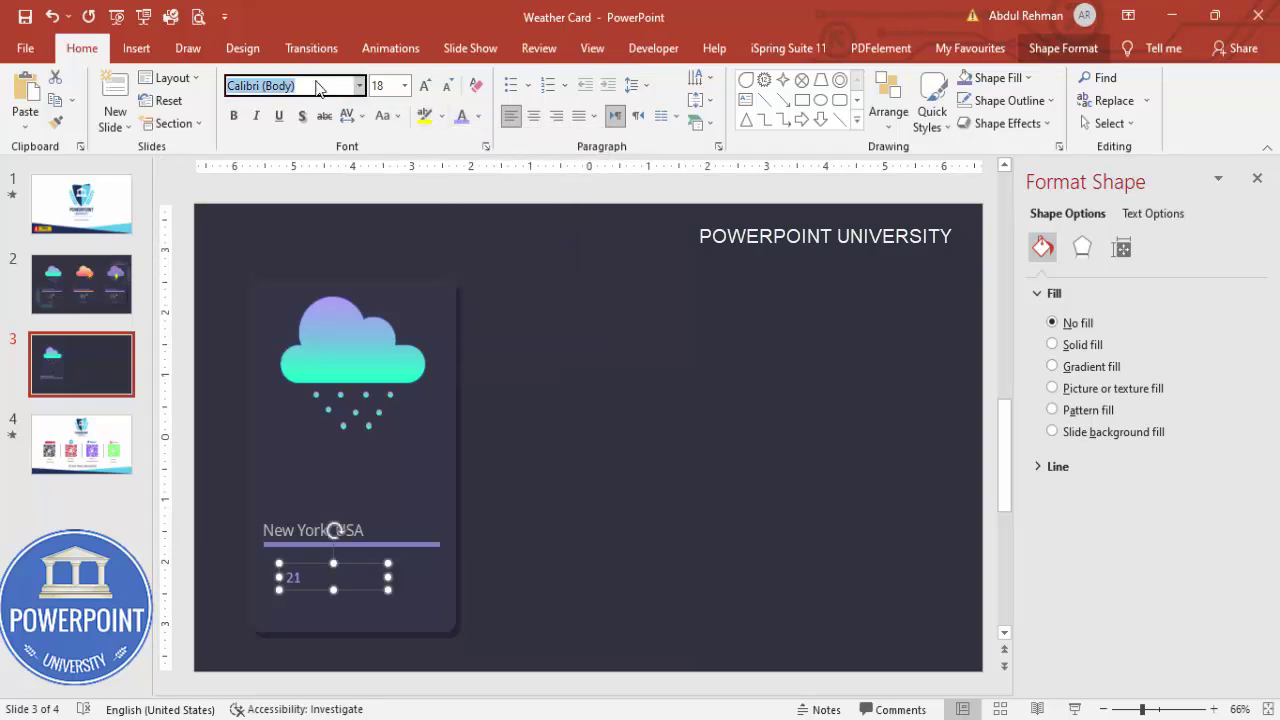
type("Open Sans")
key("Return")
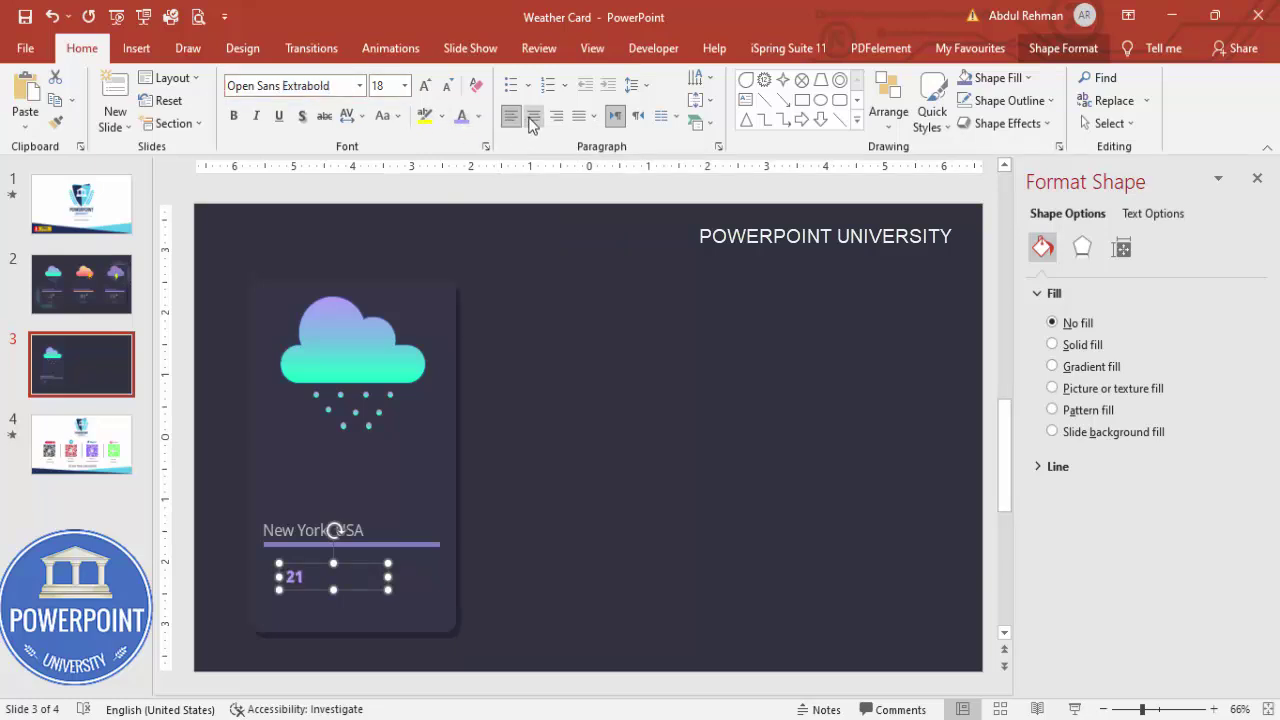
left_click(533, 116)
left_click(425, 86)
left_click(425, 86)
left_click(425, 86)
left_click(425, 86)
left_click(425, 86)
left_click(425, 86)
left_click(425, 86)
Position the 21 centred beneath the purple bar.
left_click(362, 541)
left_click_drag(365, 541, 375, 548)
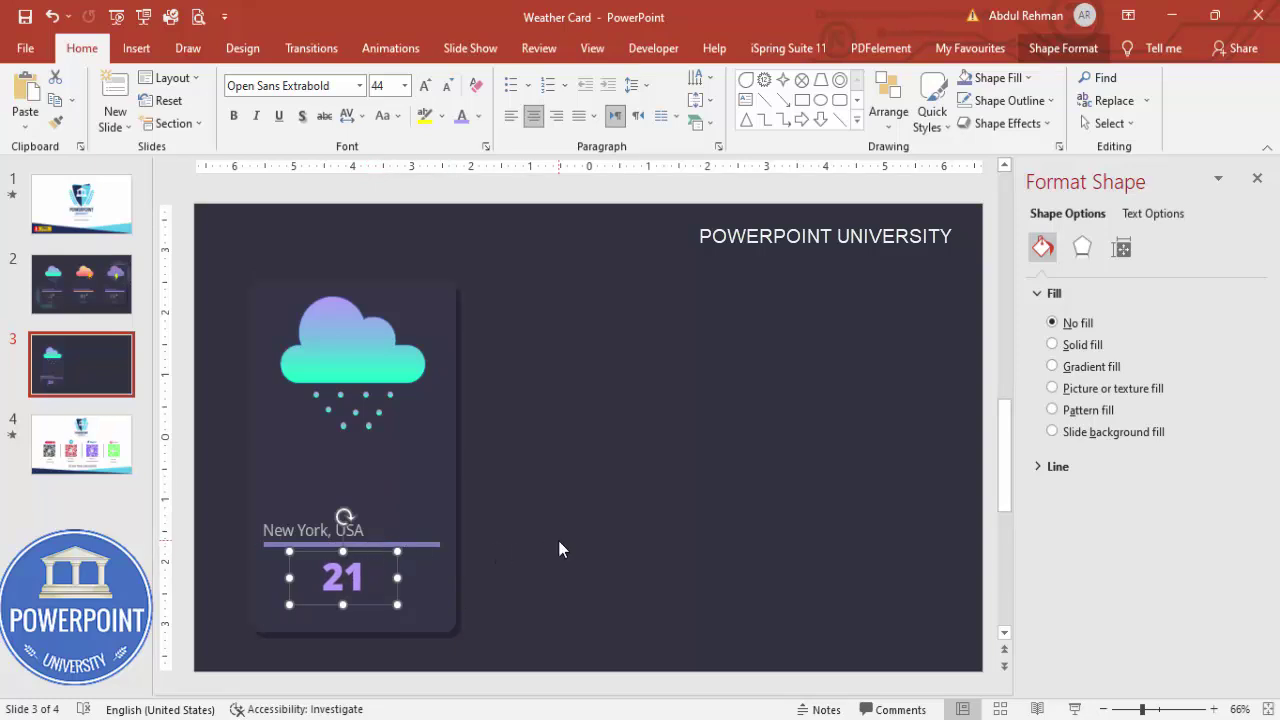
left_click(576, 350)
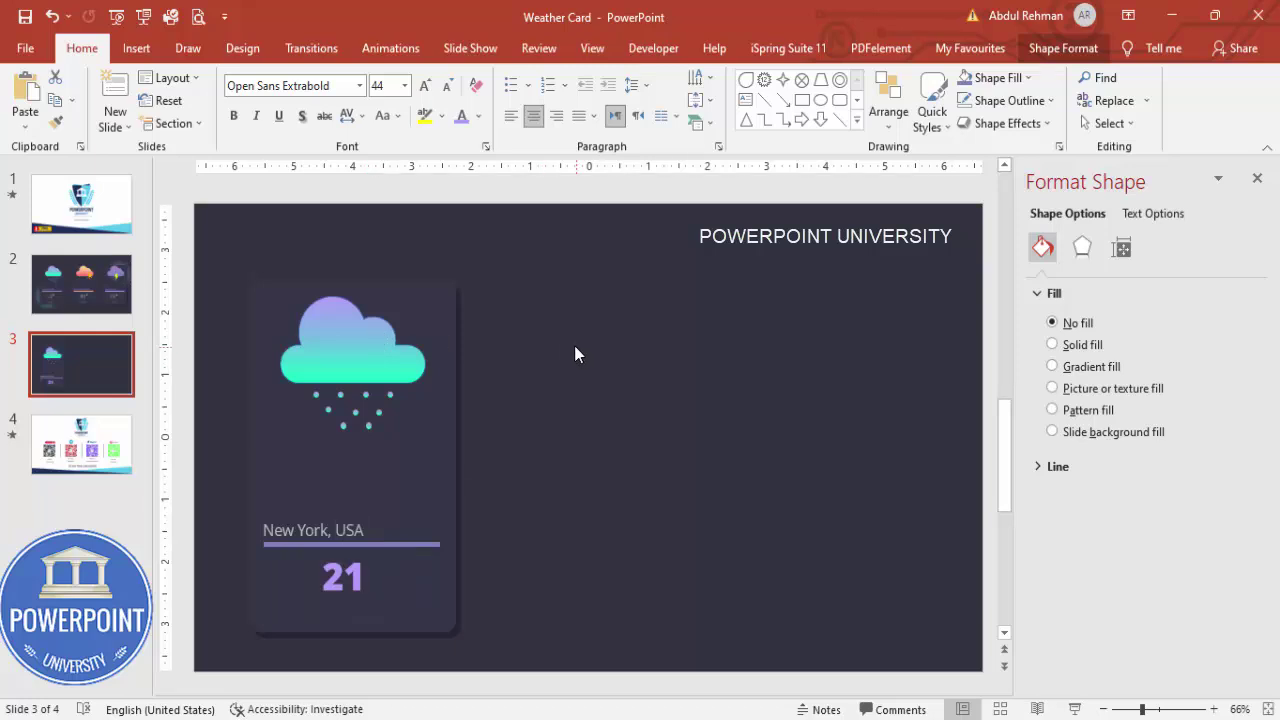
left_click(138, 50)
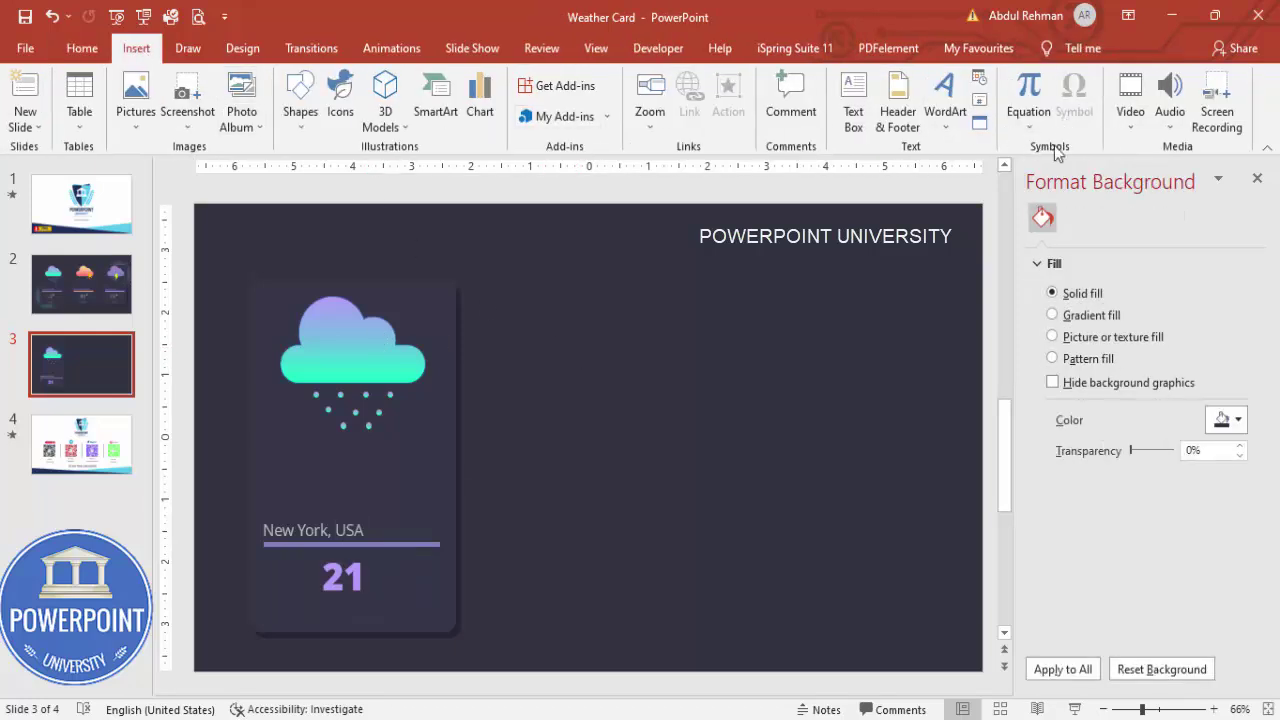
Insert the small Wingdings 2 dot symbol into a new text box on the slide.
left_click(853, 100)
left_click(764, 287)
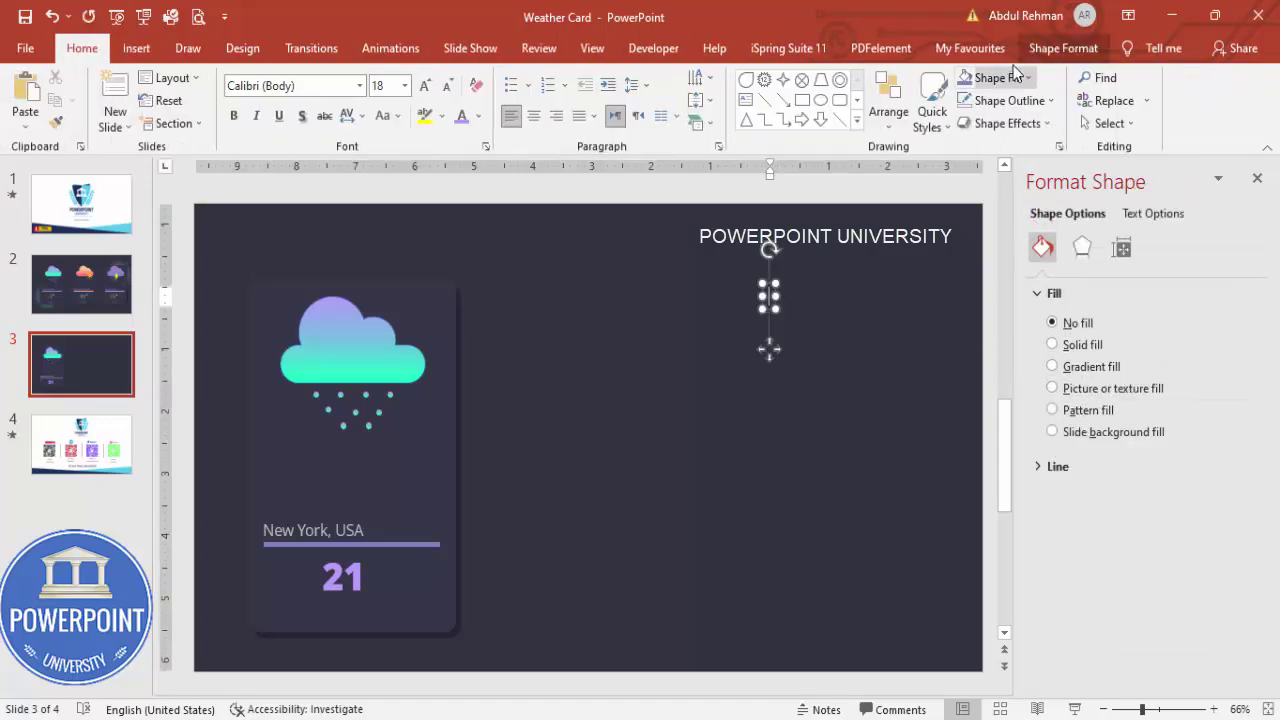
left_click(136, 48)
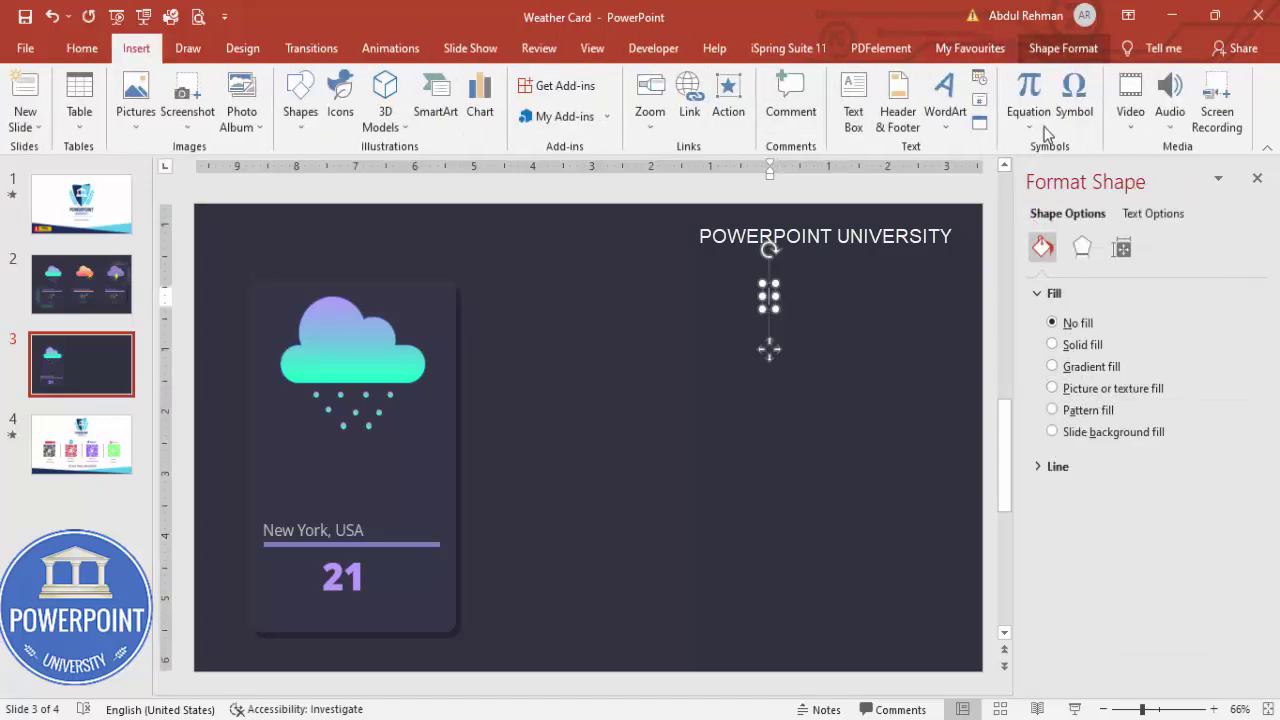
left_click(1074, 98)
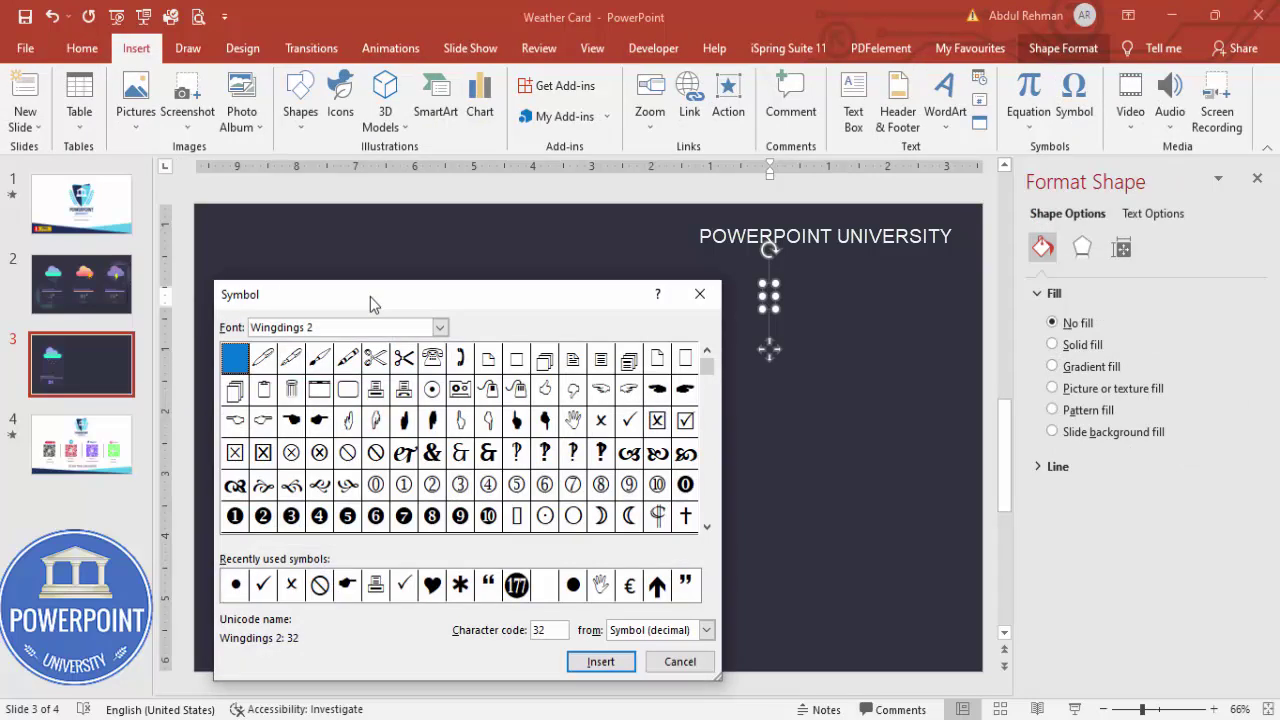
left_click(236, 586)
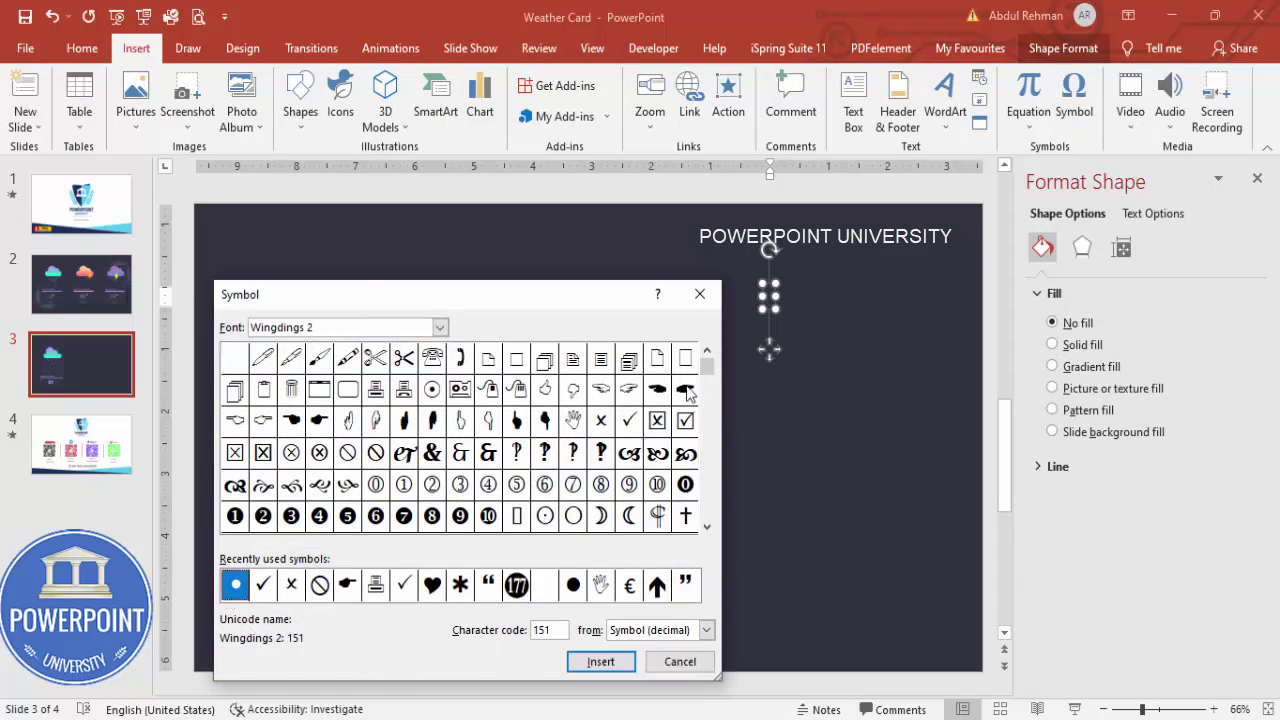
left_click(707, 526)
left_click(707, 526)
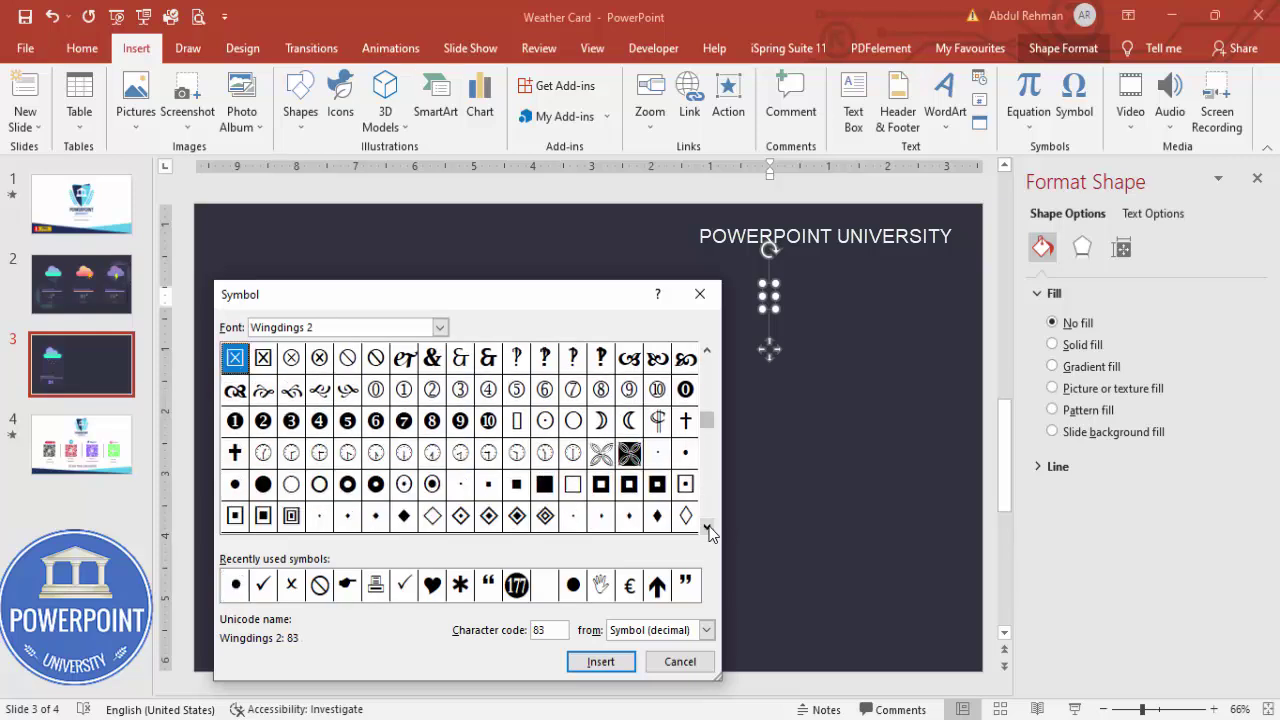
left_click(235, 485)
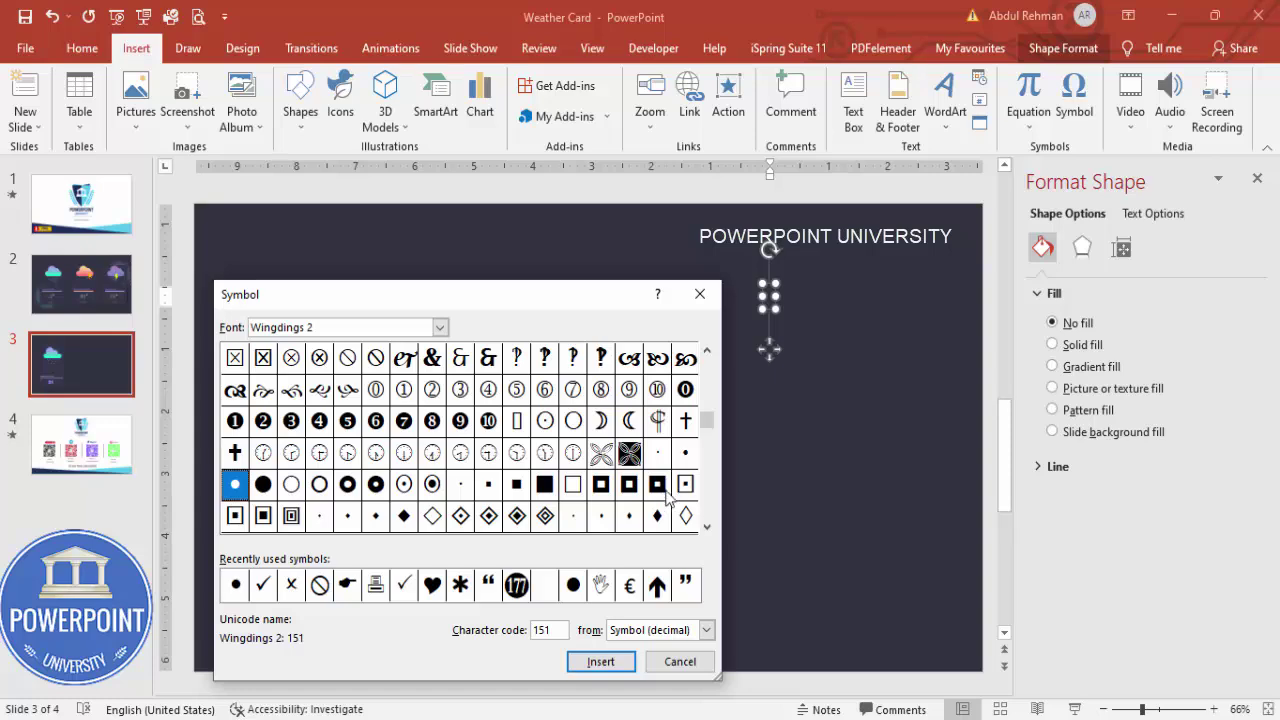
left_click(685, 453)
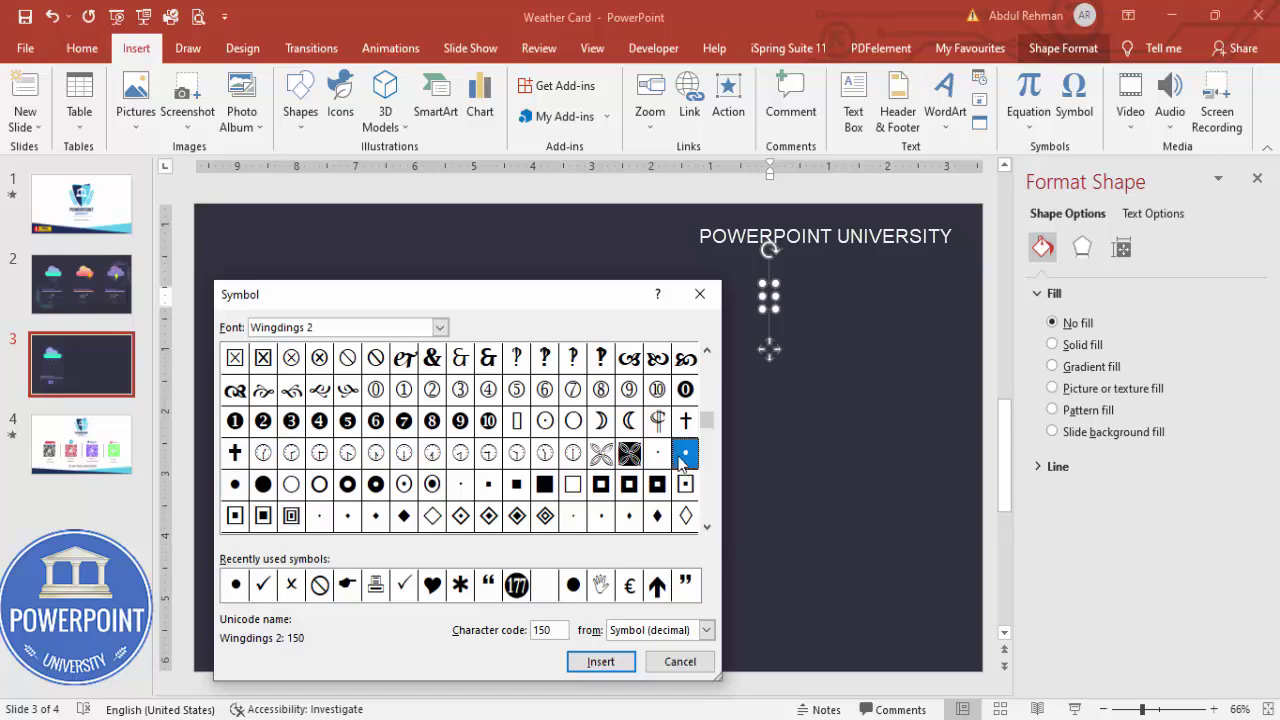
left_click(600, 661)
left_click(680, 661)
Make the dot white at size 28 and place it at the top right of the 21.
left_click(749, 491)
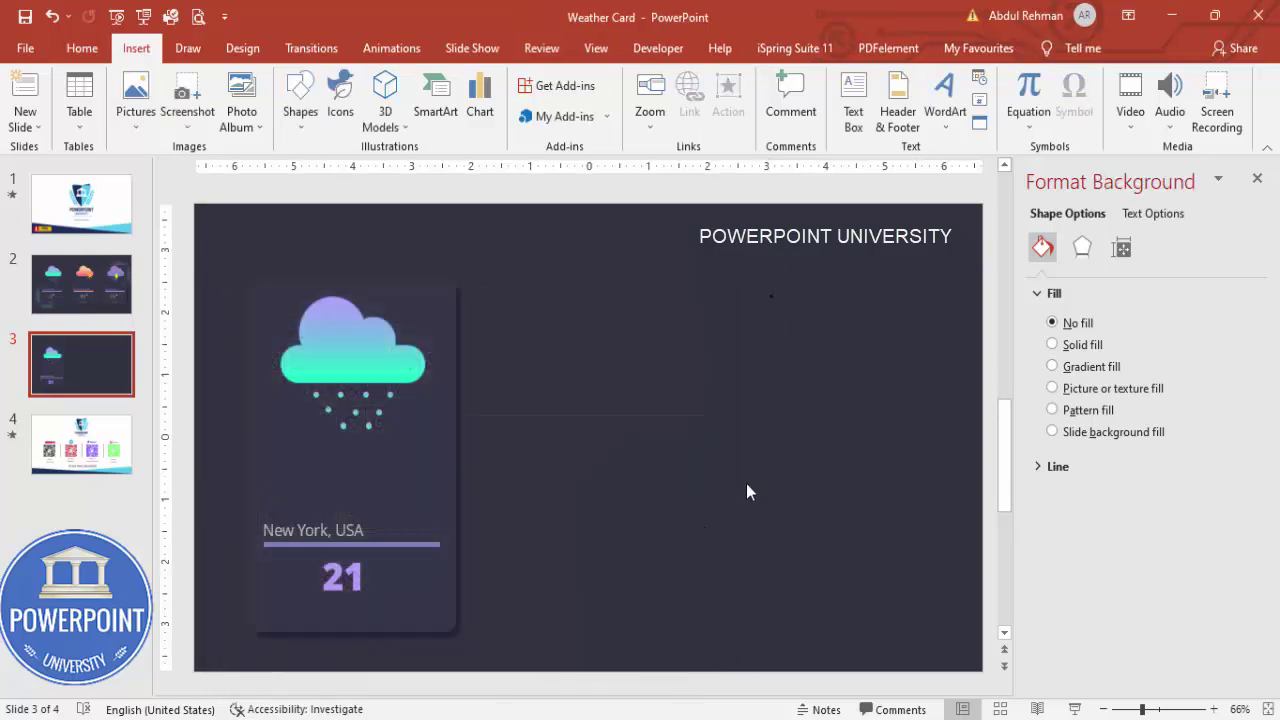
left_click(771, 309)
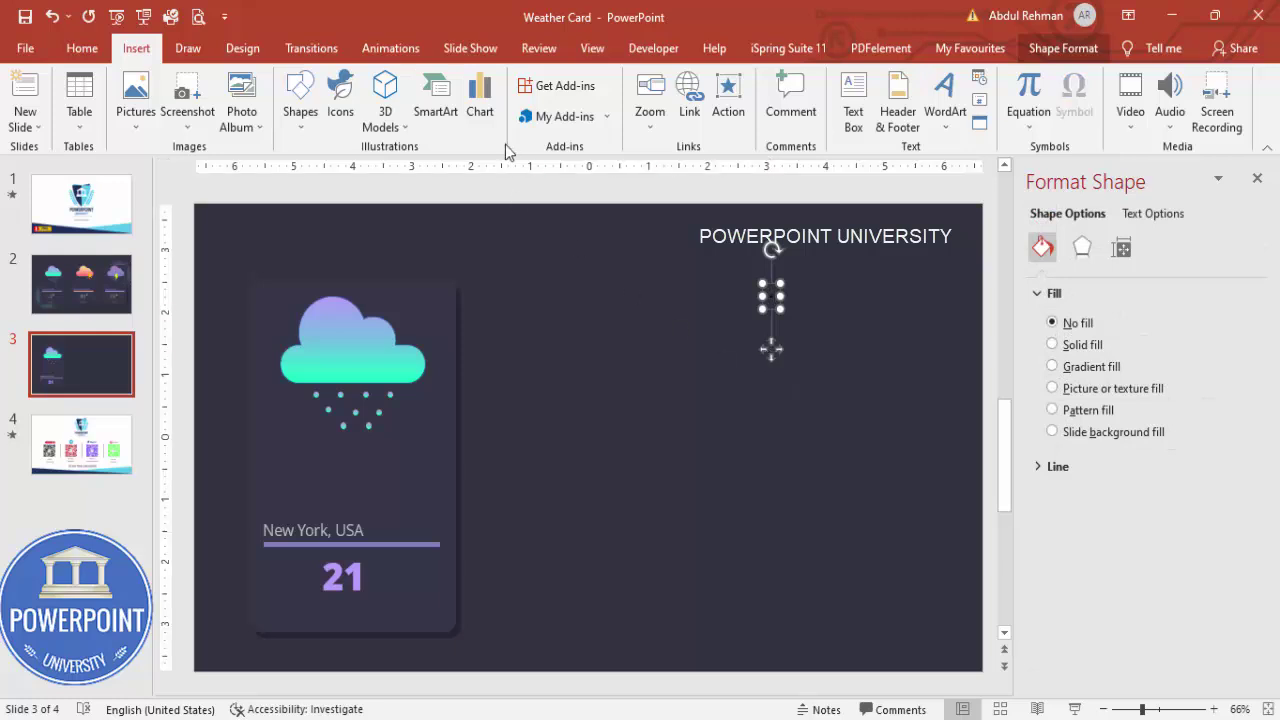
left_click(82, 48)
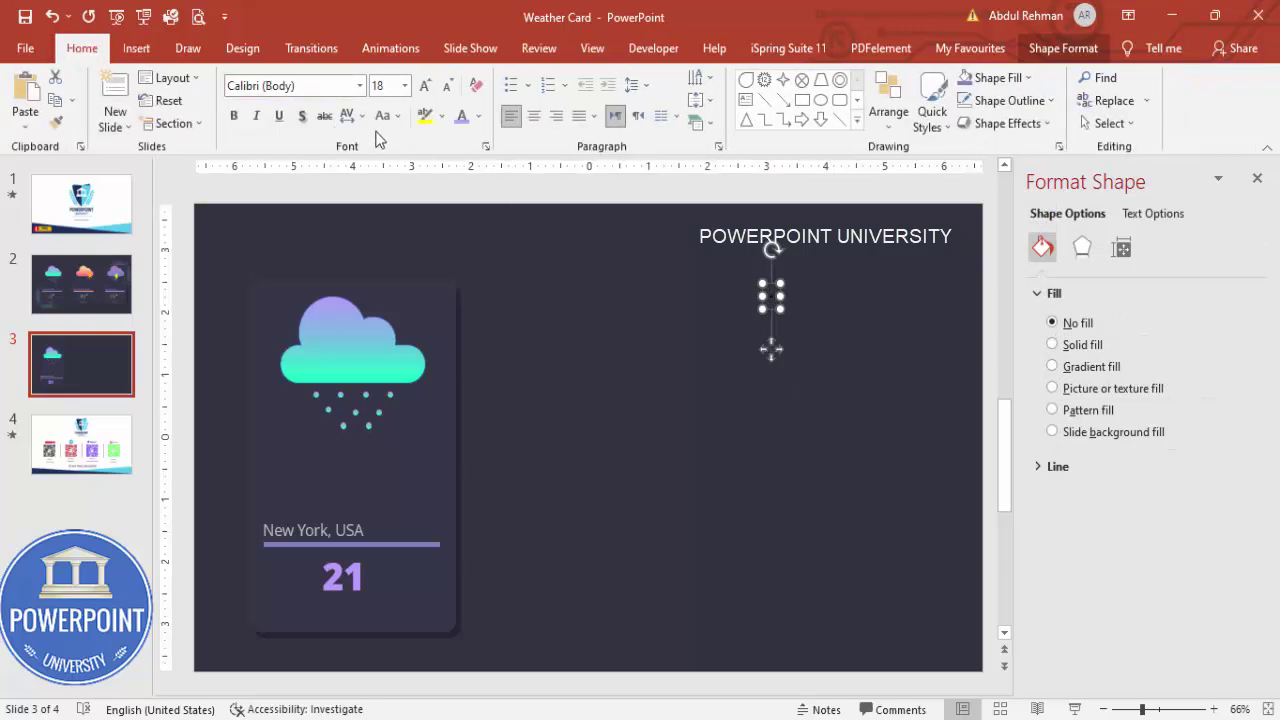
left_click(478, 116)
left_click(463, 162)
left_click(425, 86)
left_click(425, 87)
left_click(425, 87)
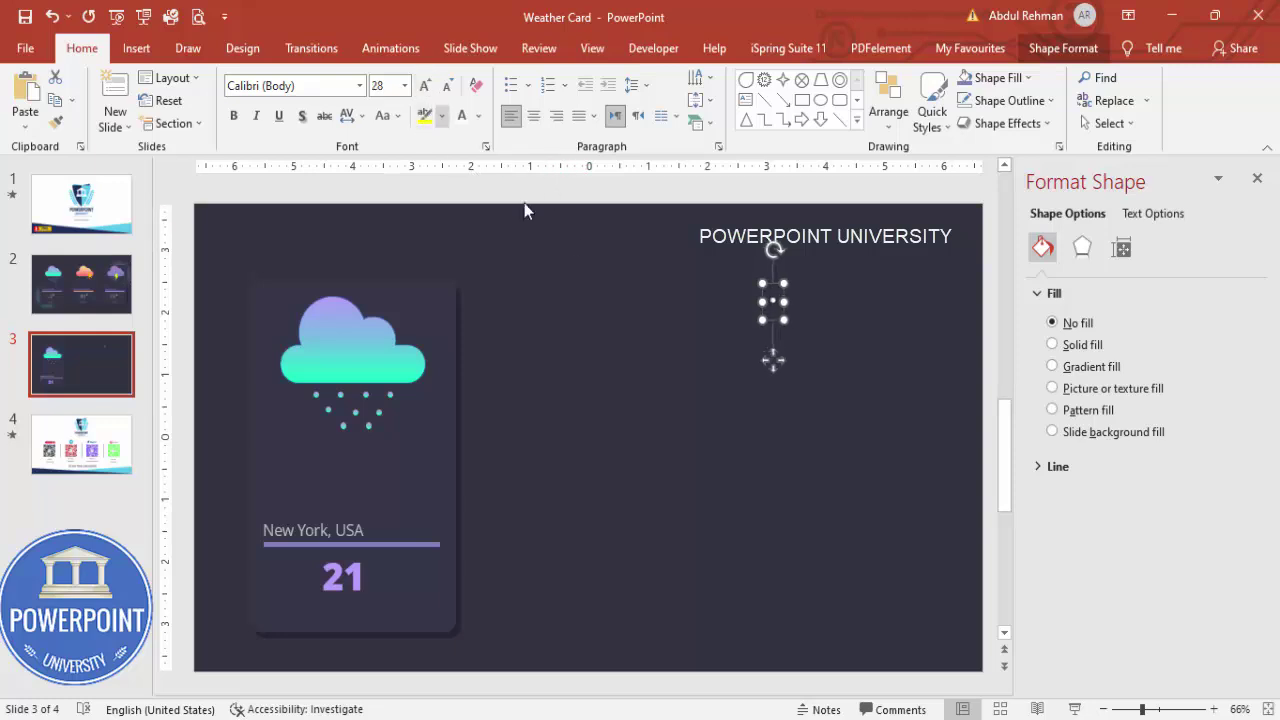
left_click_drag(767, 367, 370, 624)
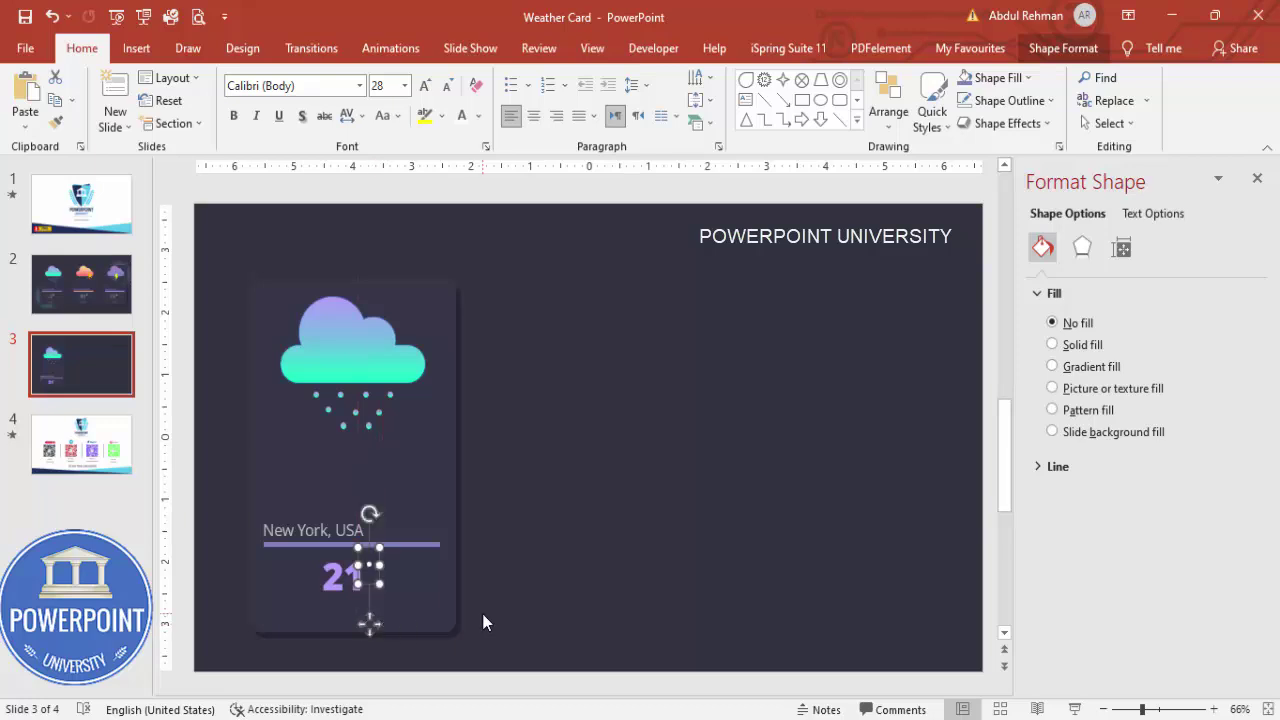
left_click(496, 606)
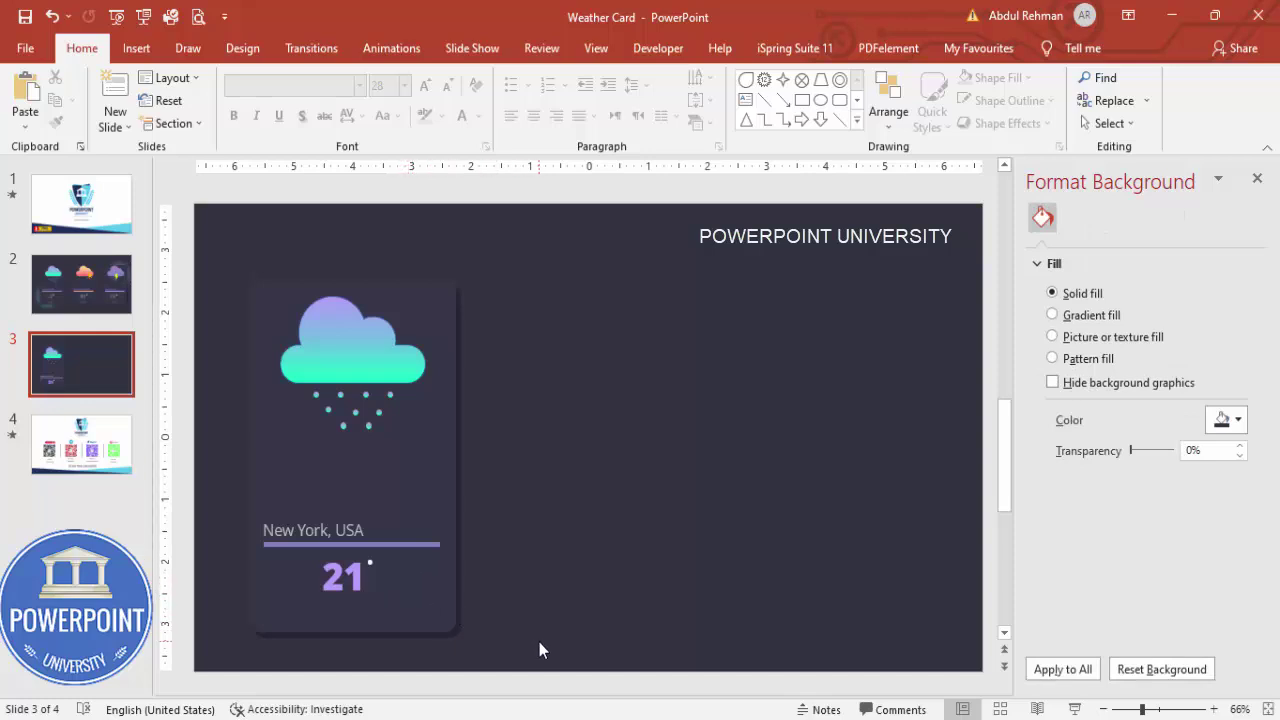
Duplicate the weather card twice to form a row of three cards.
left_click_drag(528, 662, 182, 196)
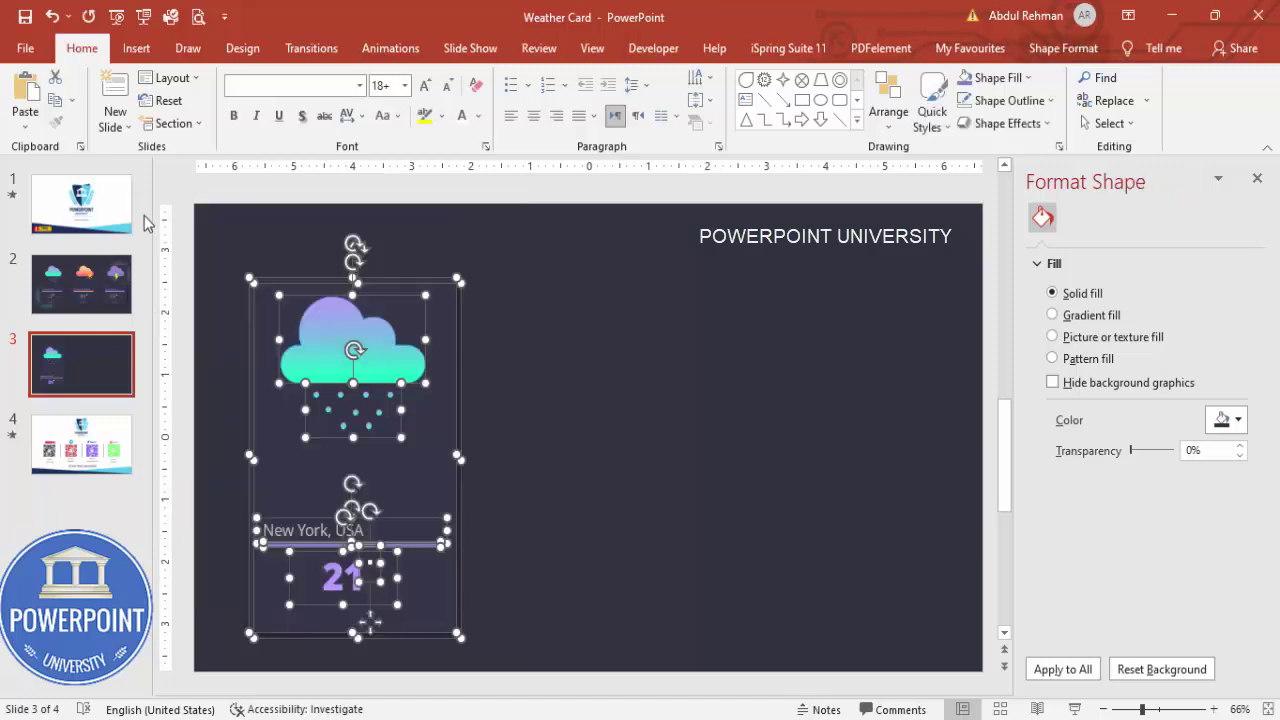
left_click_drag(416, 480, 897, 497)
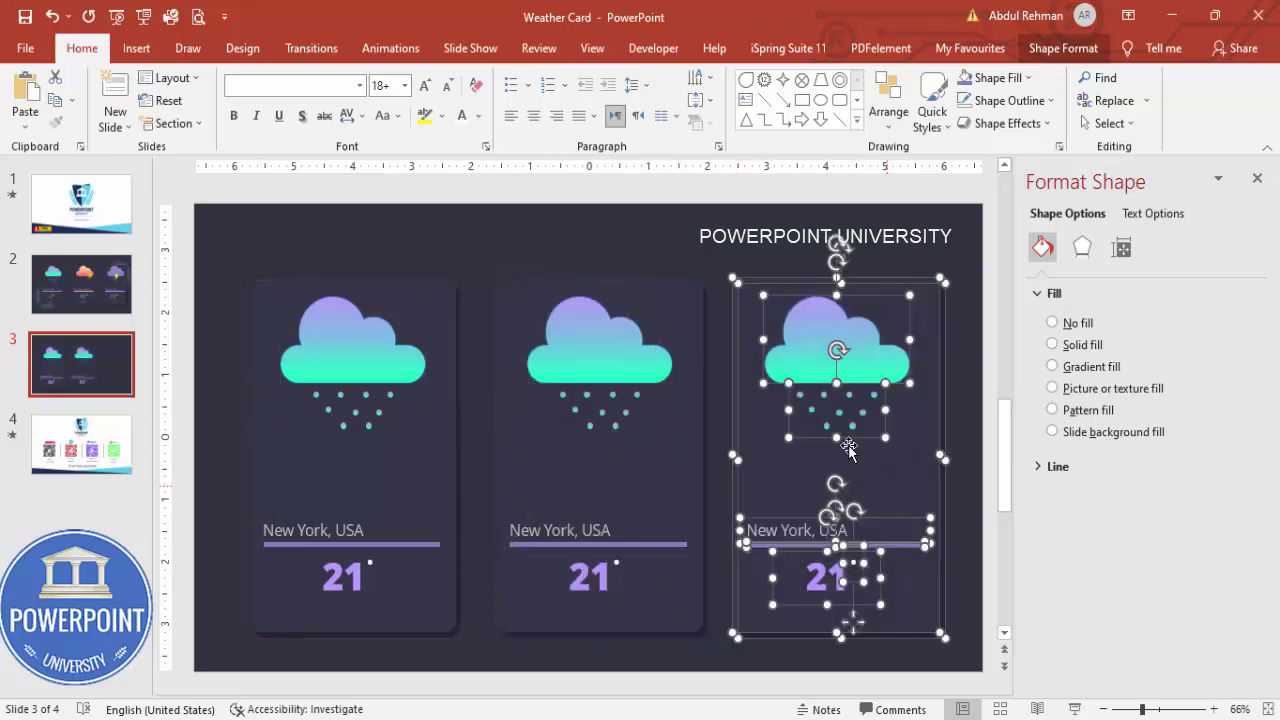
left_click(702, 245)
left_click(668, 418)
left_click_drag(605, 416, 626, 405)
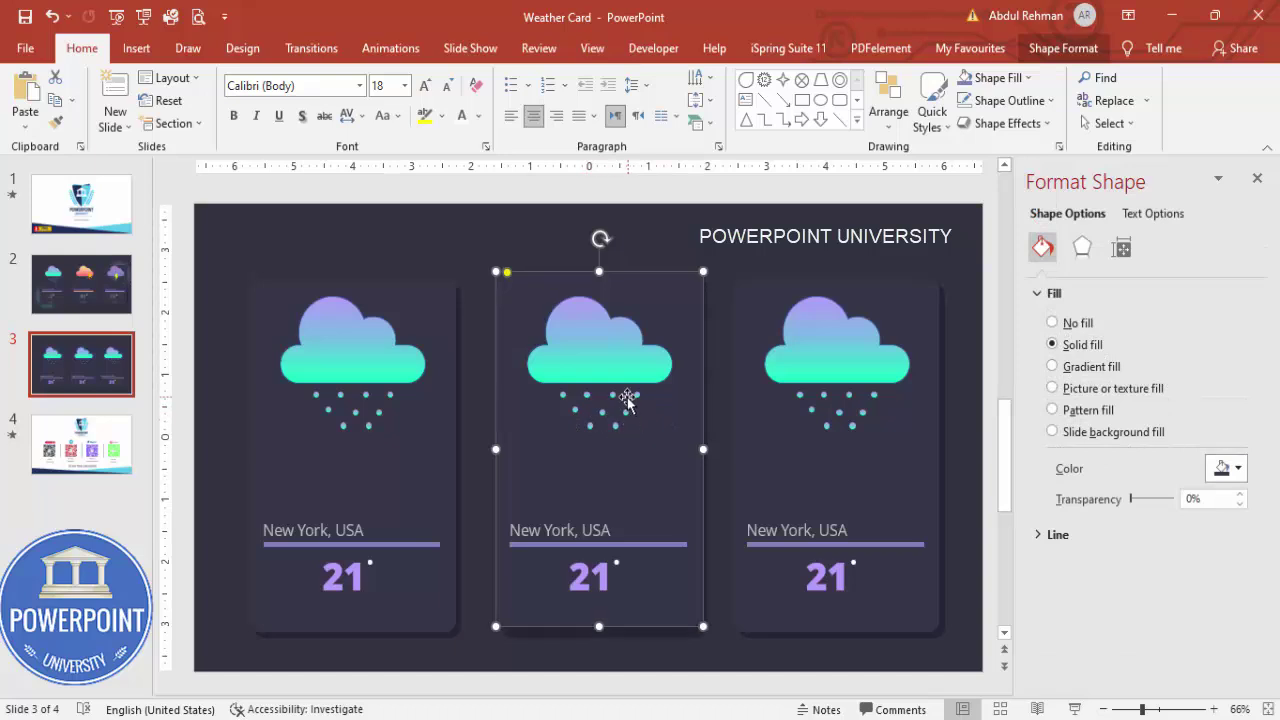
Delete the raindrop dots from the middle card's cloud.
left_click(464, 262)
left_click(603, 430)
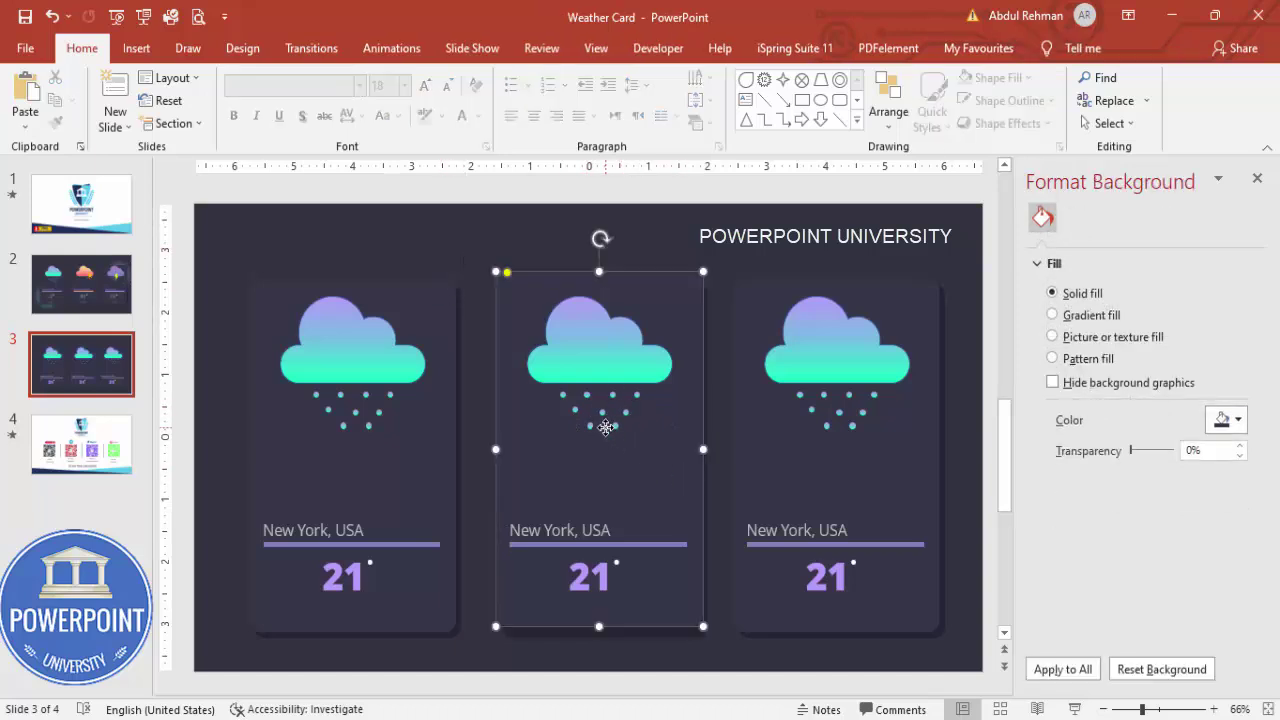
left_click(718, 452)
left_click_drag(721, 456, 483, 362)
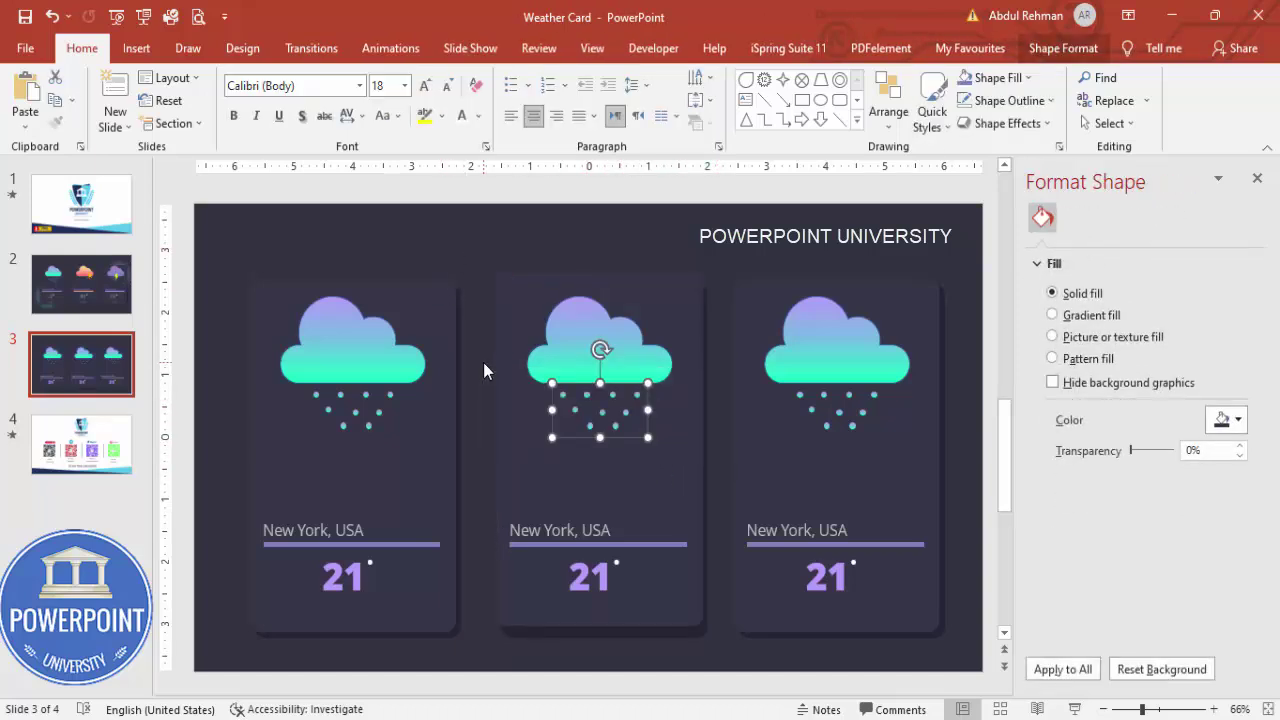
key("Delete")
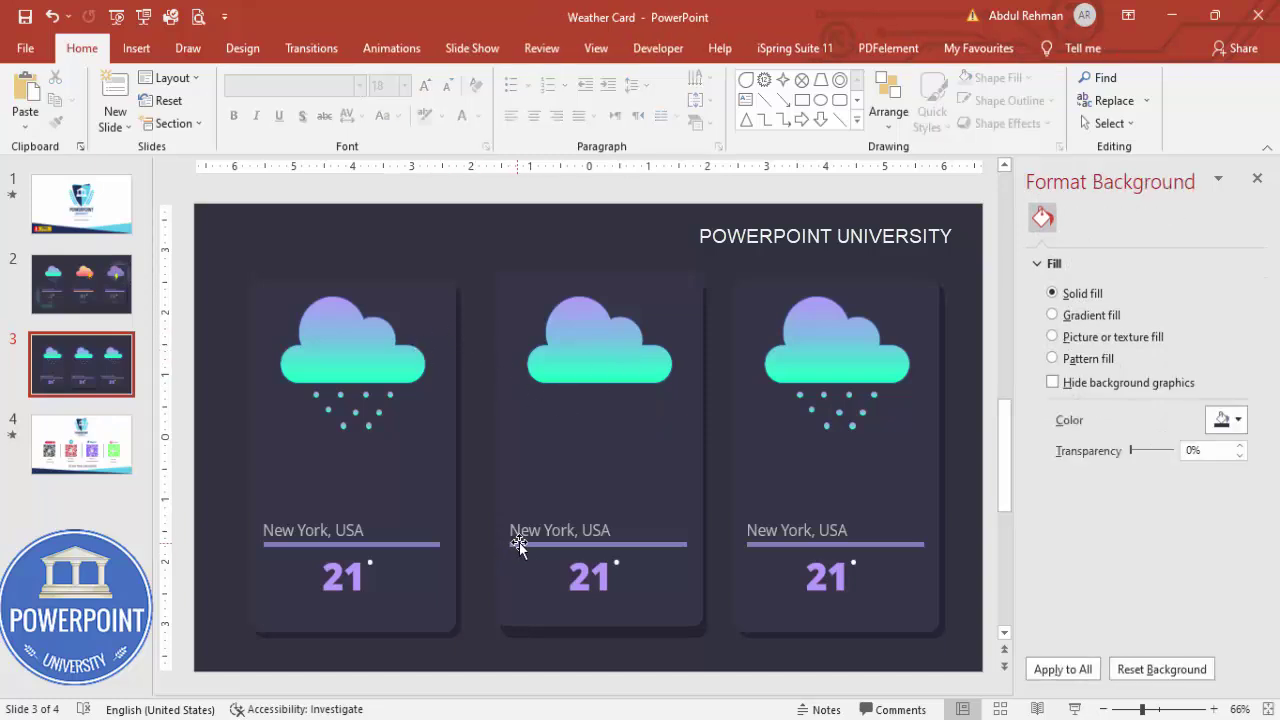
Change the middle card's label from 'New York, USA' to 'Riyadh, Saudi Arabia'.
left_click(571, 531)
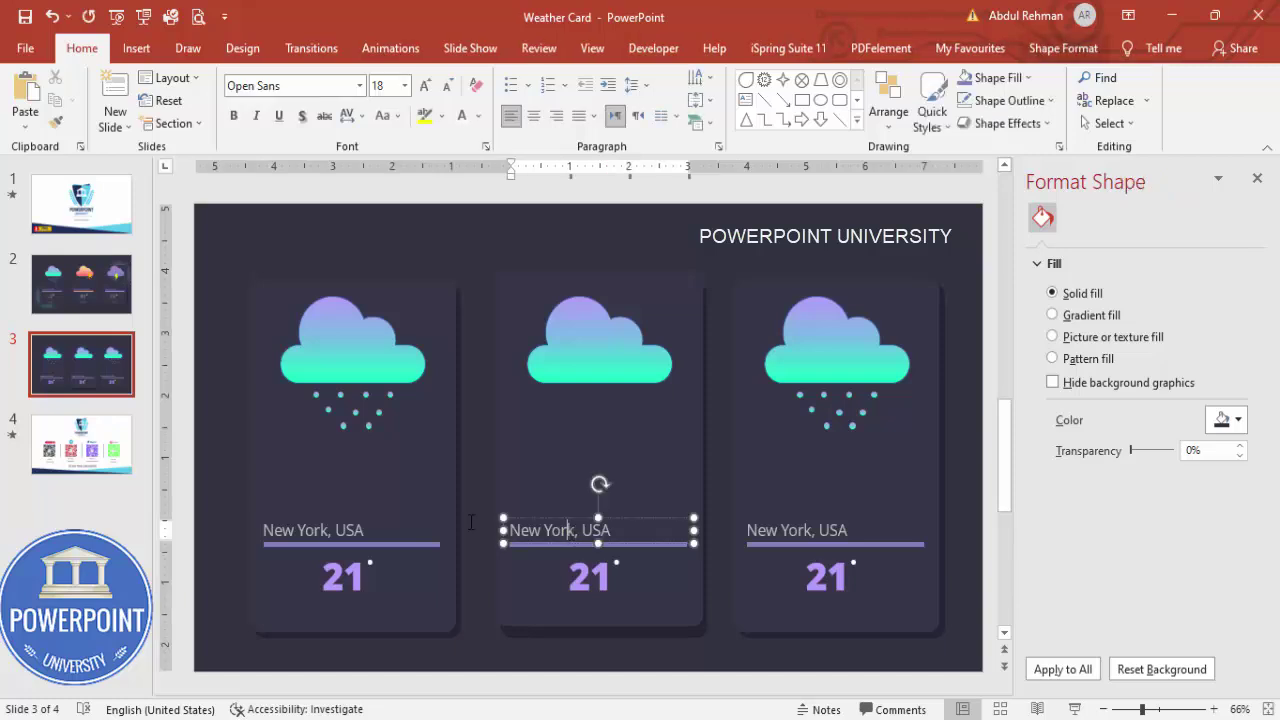
left_click_drag(575, 531, 457, 521)
type("Riyad")
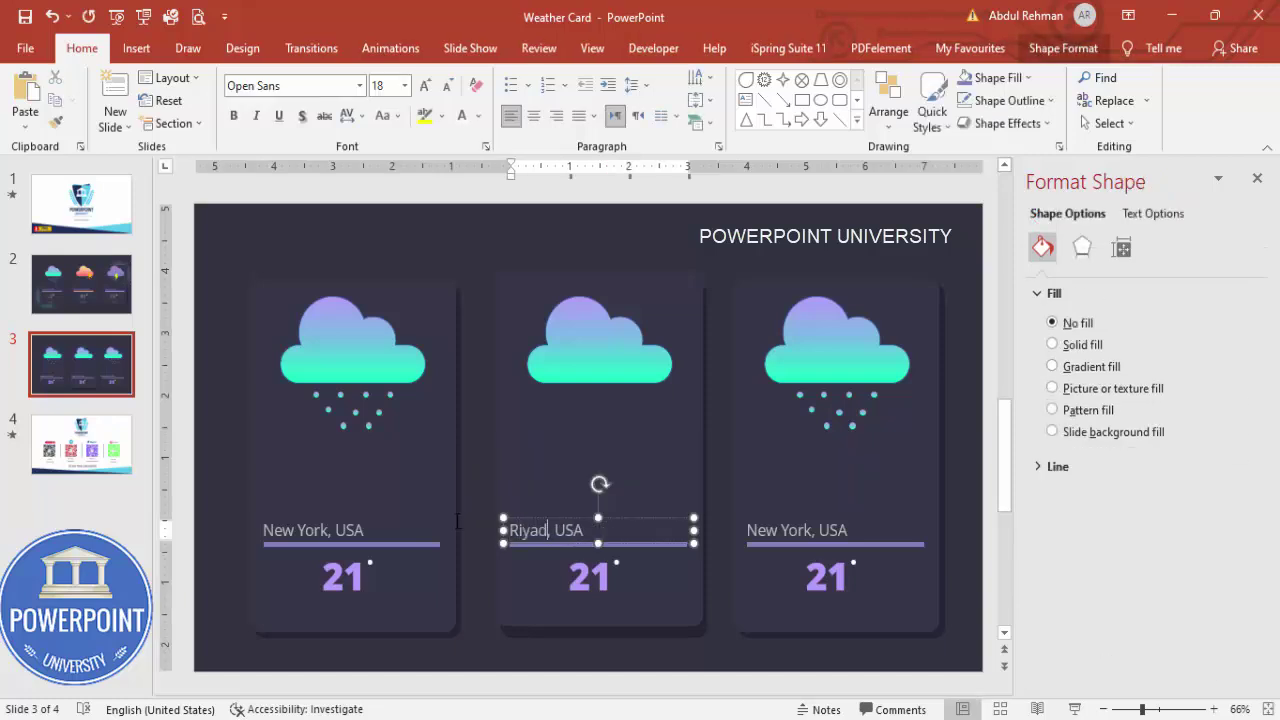
double_click(629, 530)
type("Saudi Arabia")
Change the middle card's temperature from 21 to 46.
left_click(603, 578)
key("BackSpace")
key("BackSpace")
type("46")
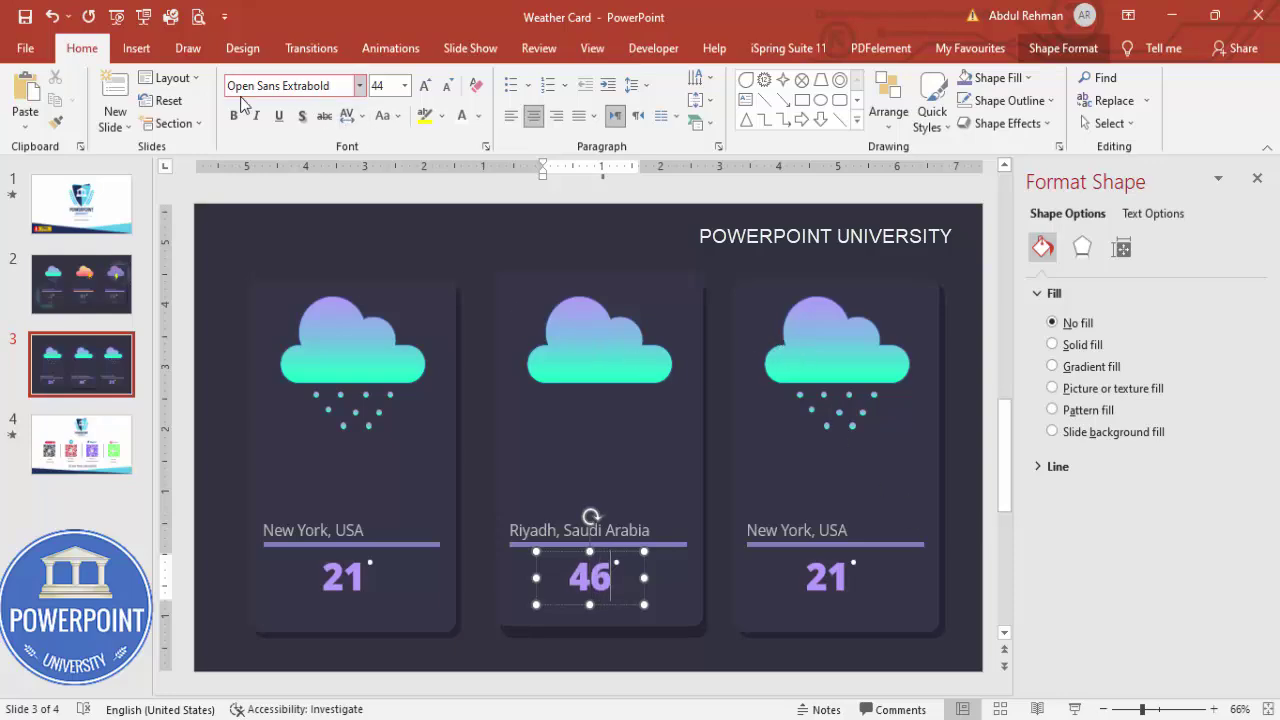
left_click(136, 48)
Insert the plain sun icon from a 'sun' icon search and enlarge it over the middle cloud.
left_click(340, 98)
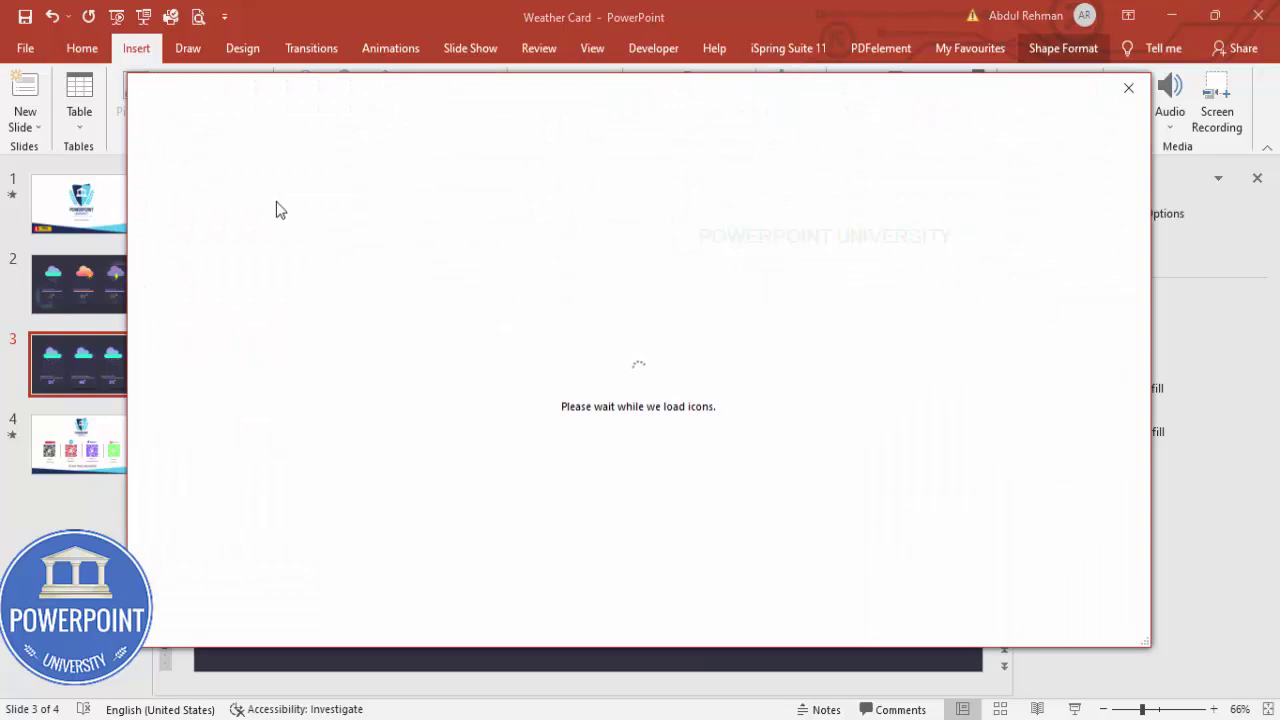
type("sun")
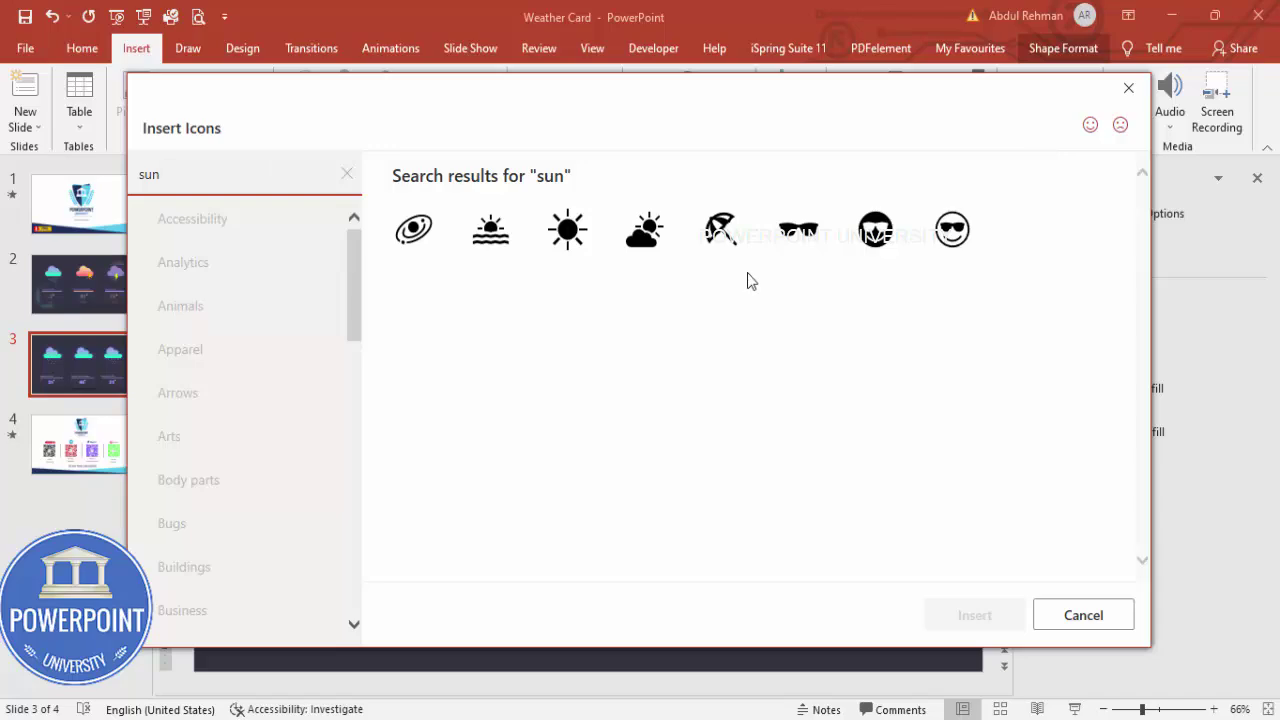
left_click(578, 234)
left_click(977, 613)
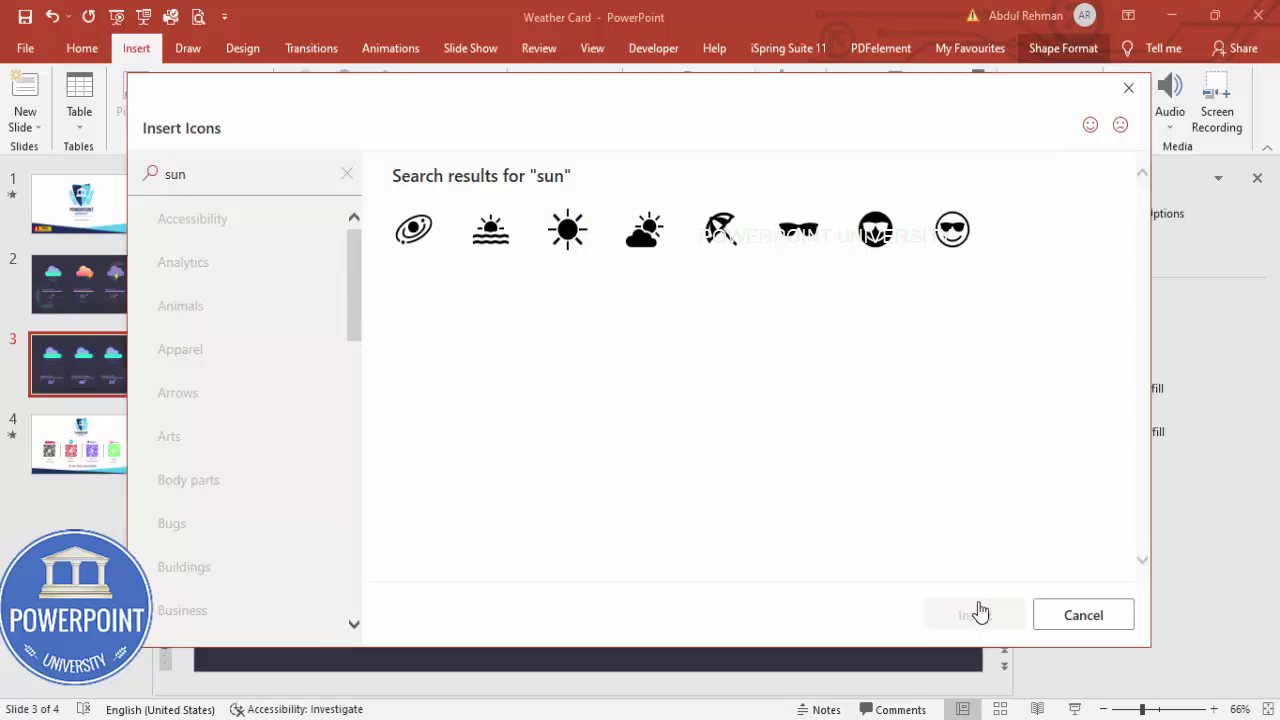
left_click_drag(619, 468, 642, 384)
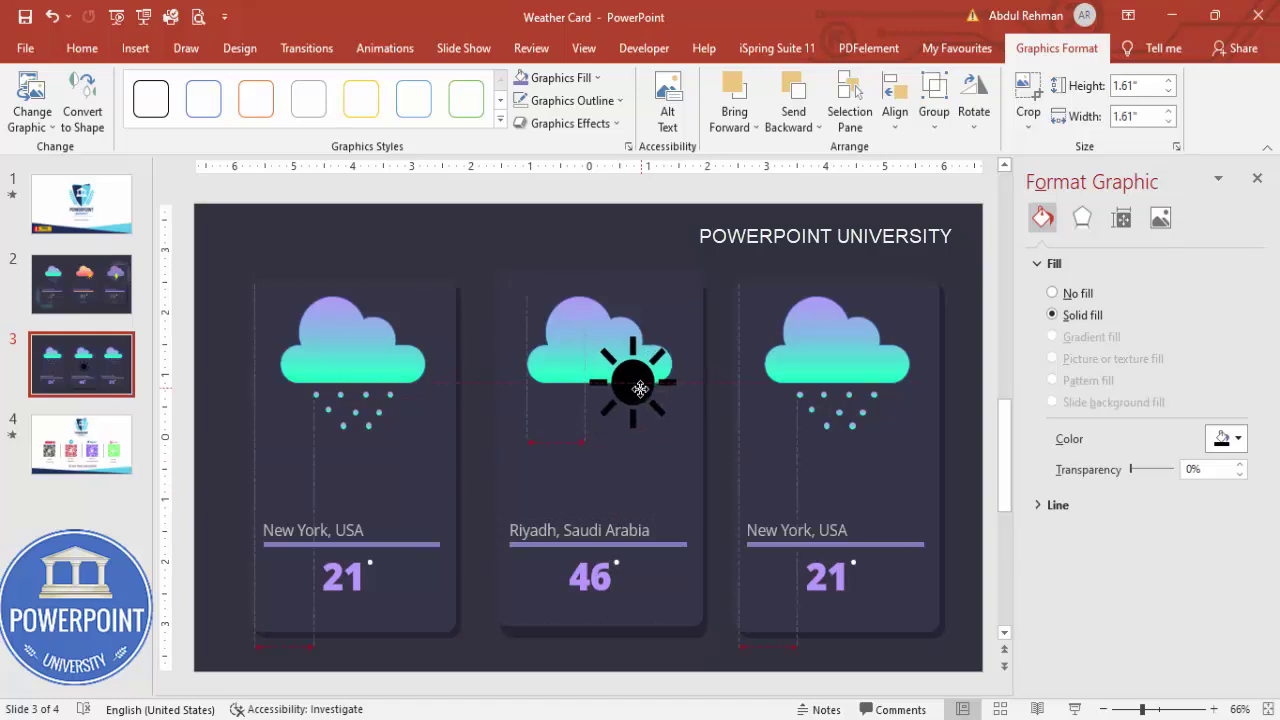
Give the sun icon a yellow fill and no outline.
left_click(568, 101)
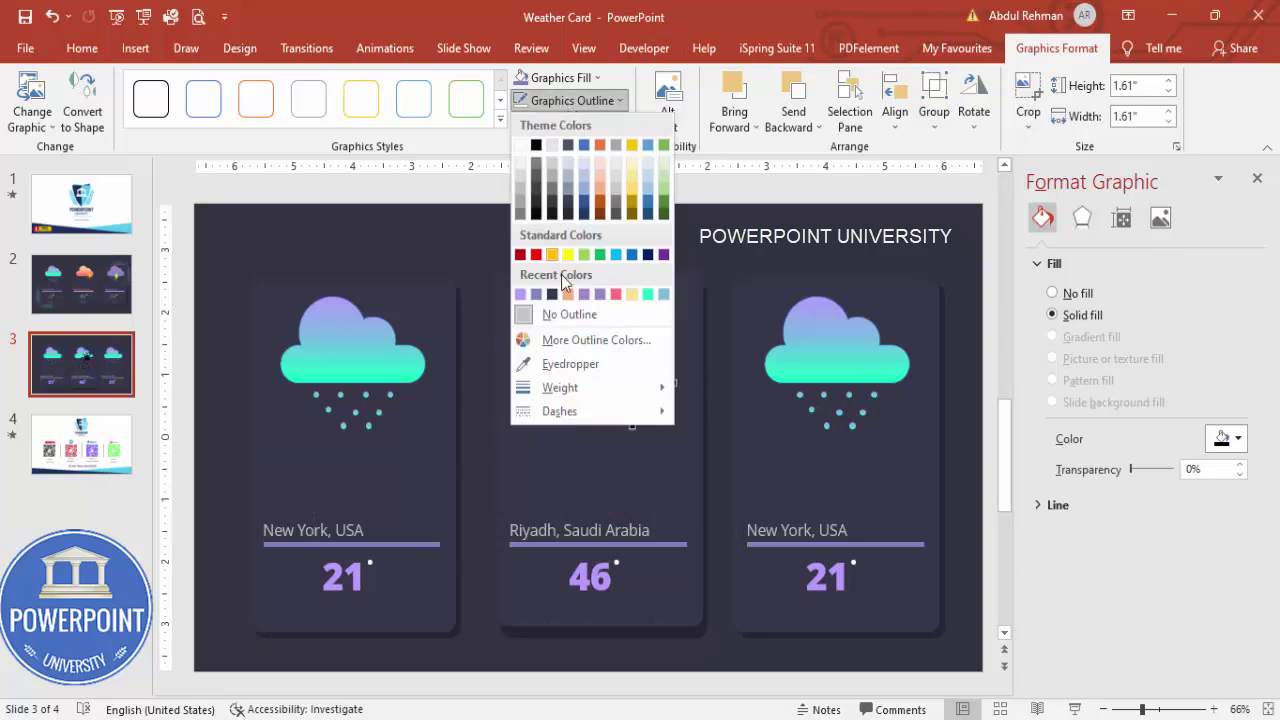
left_click(567, 310)
left_click(577, 86)
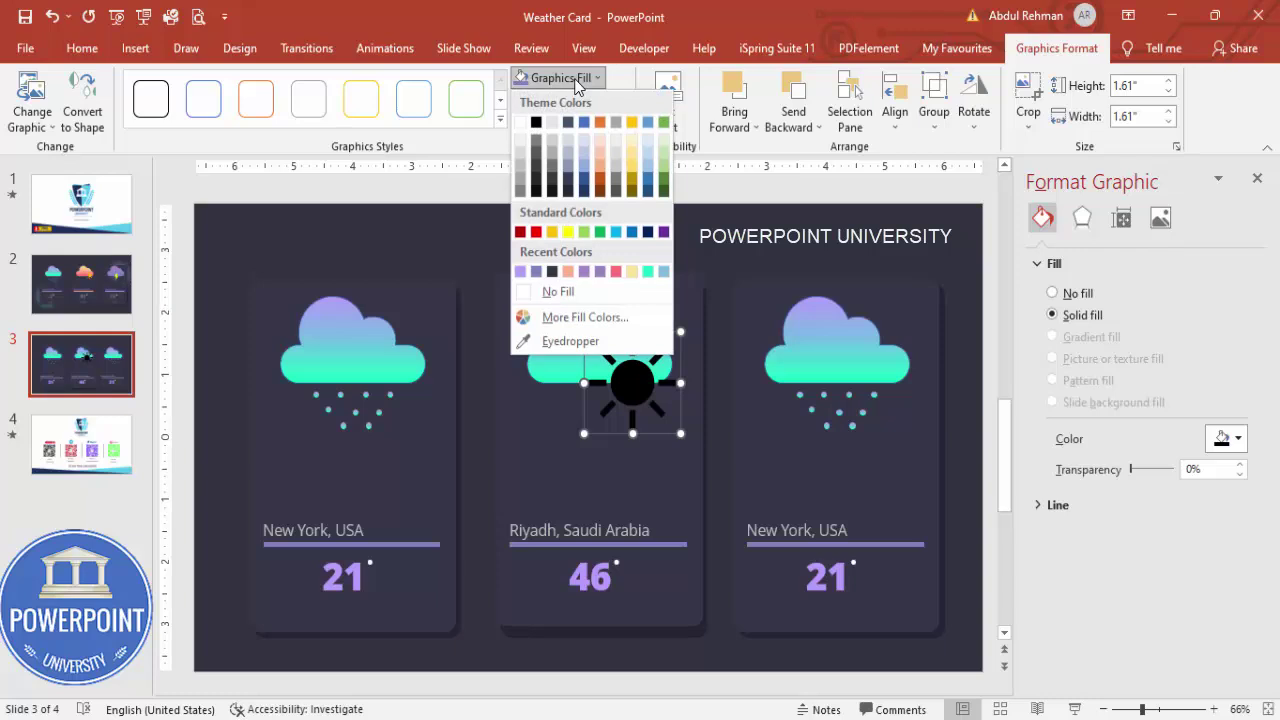
left_click(567, 232)
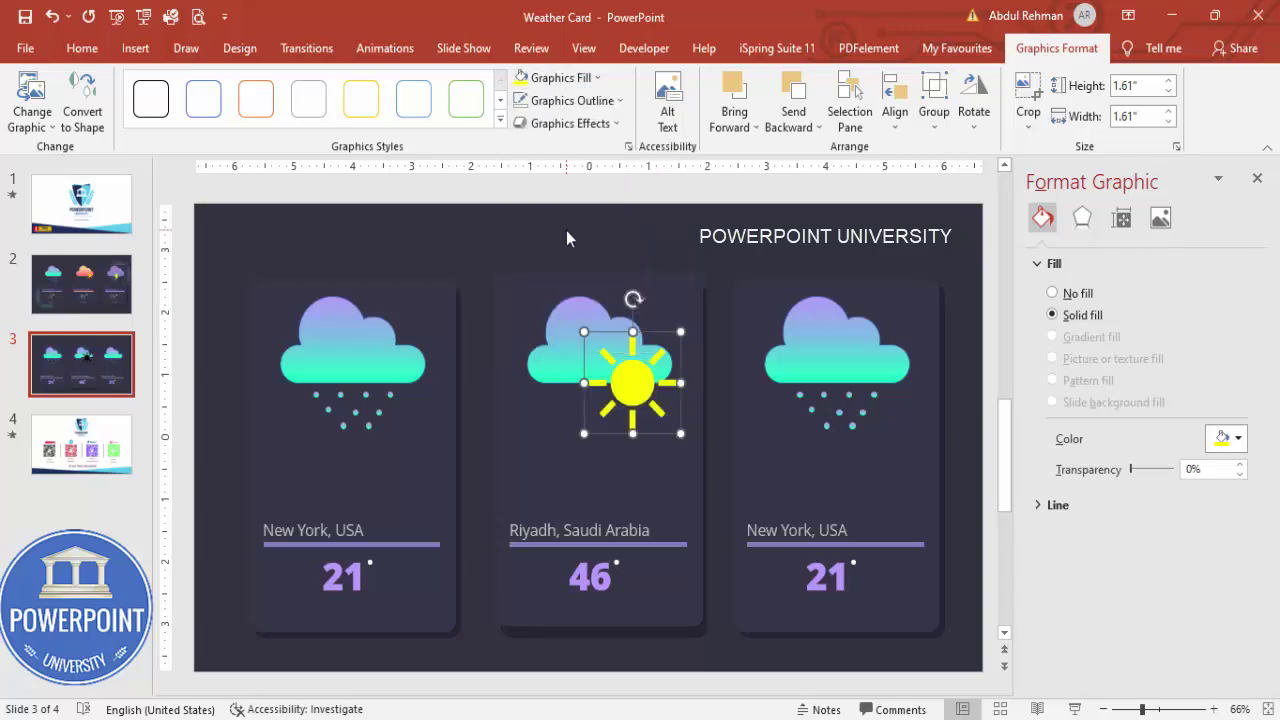
left_click(557, 325)
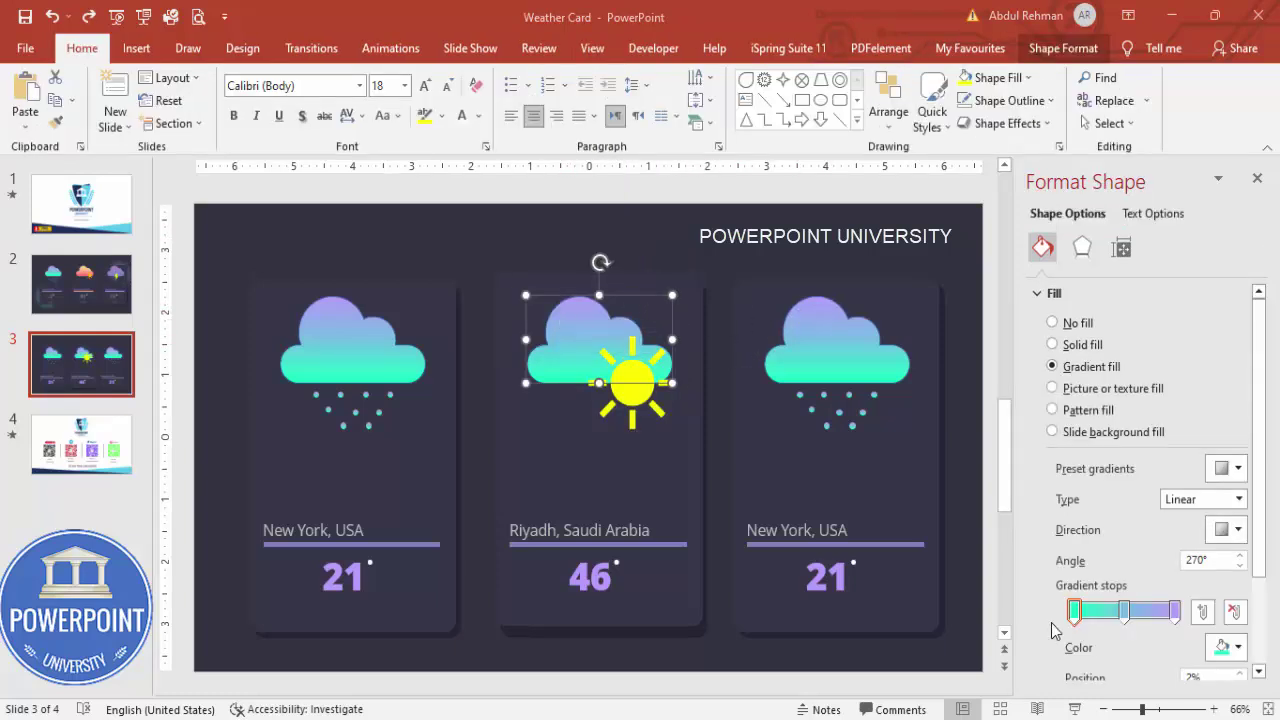
Set the middle cloud's gradient stops to run from peach to soft purple using Recent Colors.
left_click(1221, 648)
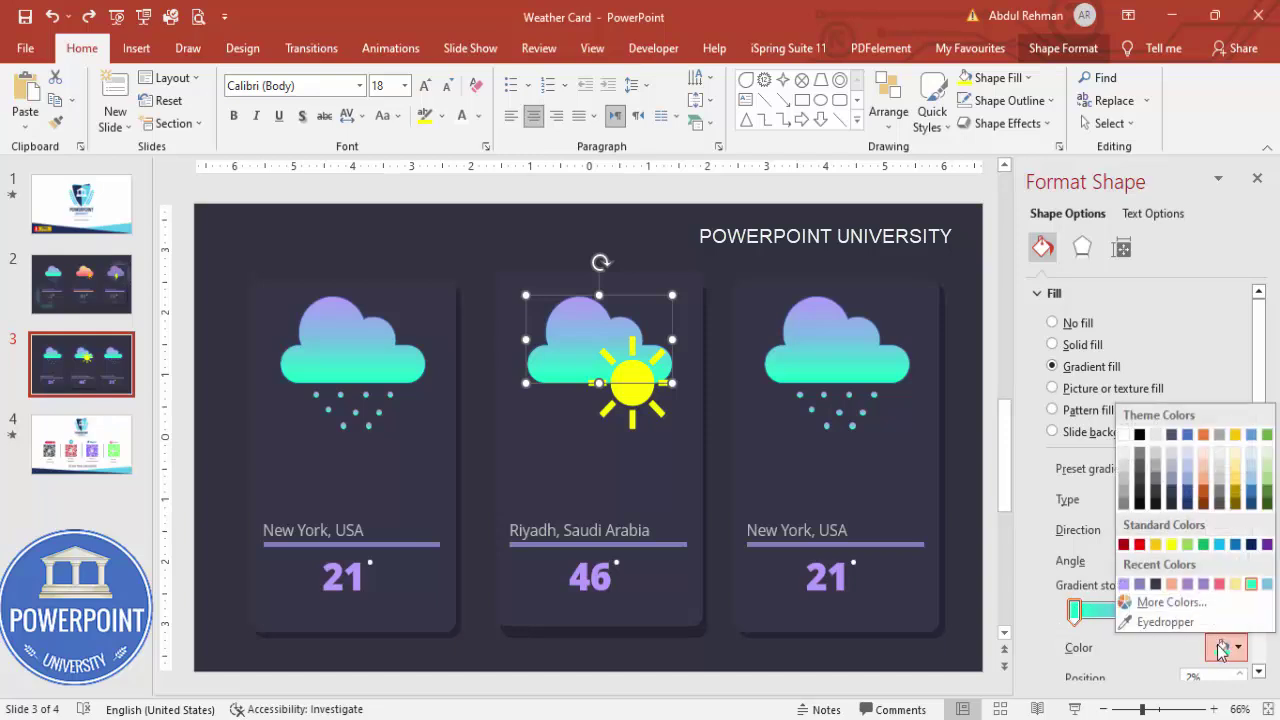
left_click(1172, 584)
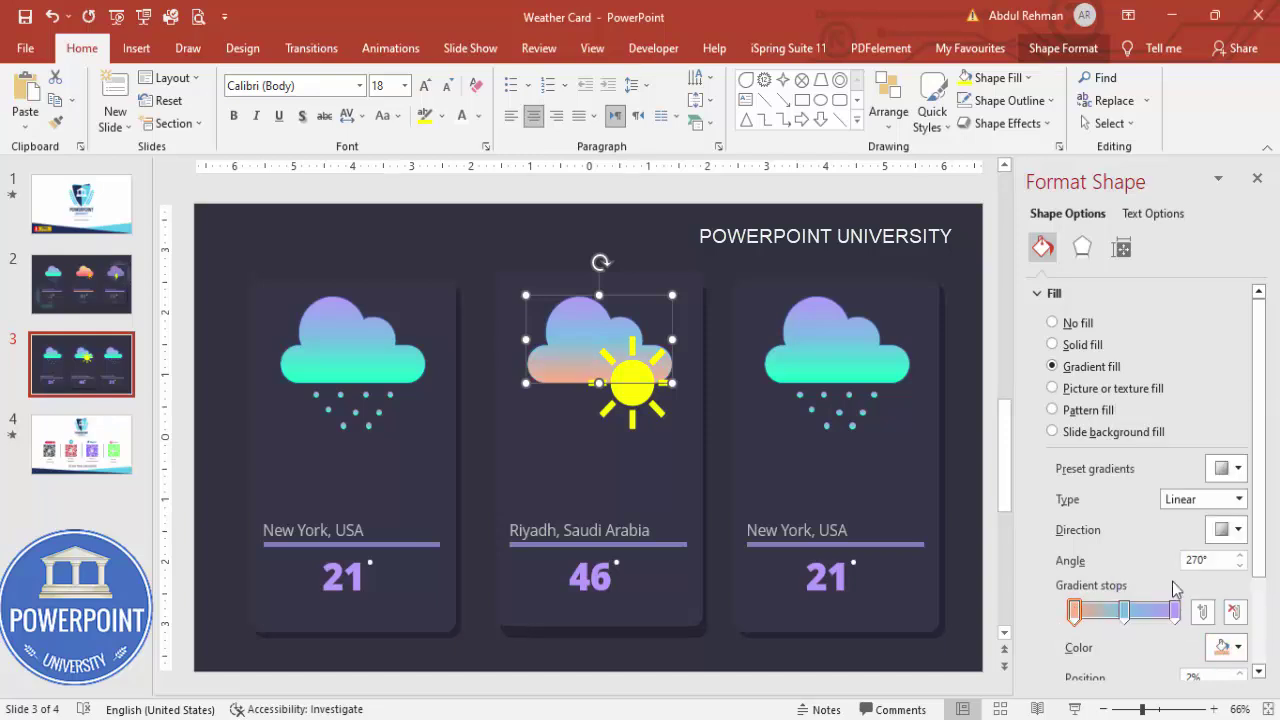
left_click(1127, 617)
left_click(1221, 648)
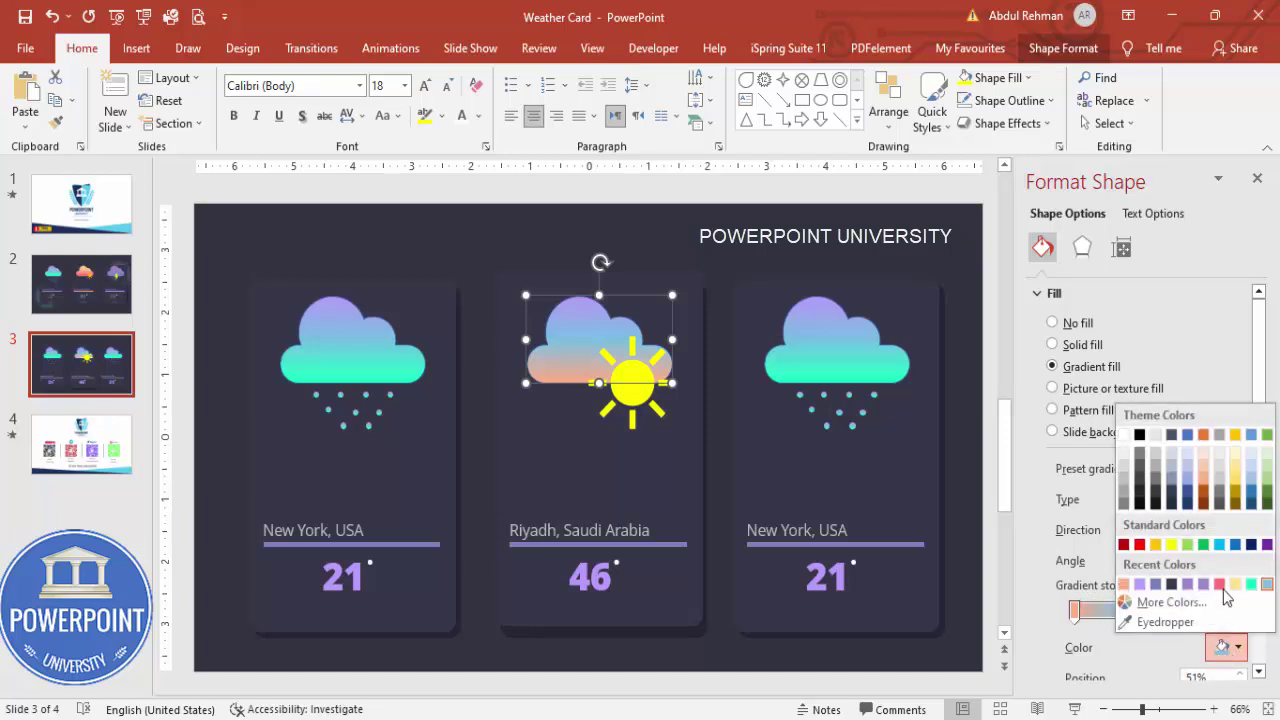
left_click(1233, 590)
left_click(1175, 610)
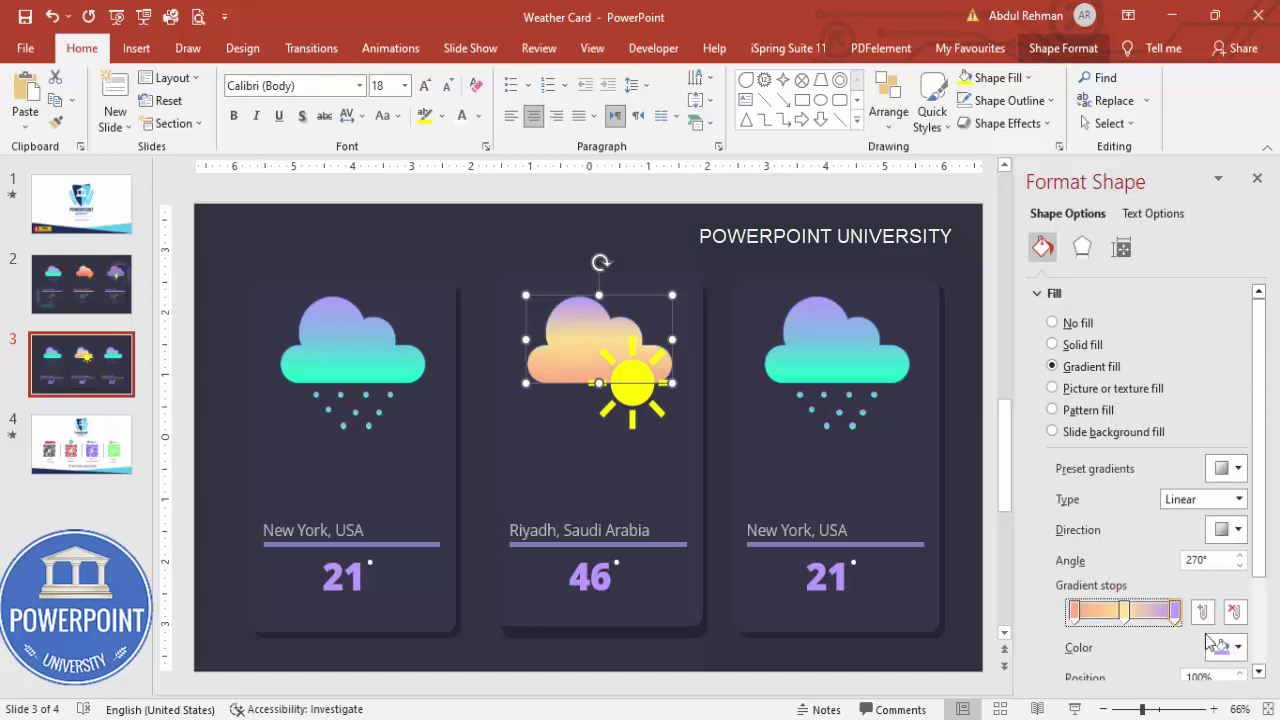
left_click(1224, 648)
left_click(1204, 585)
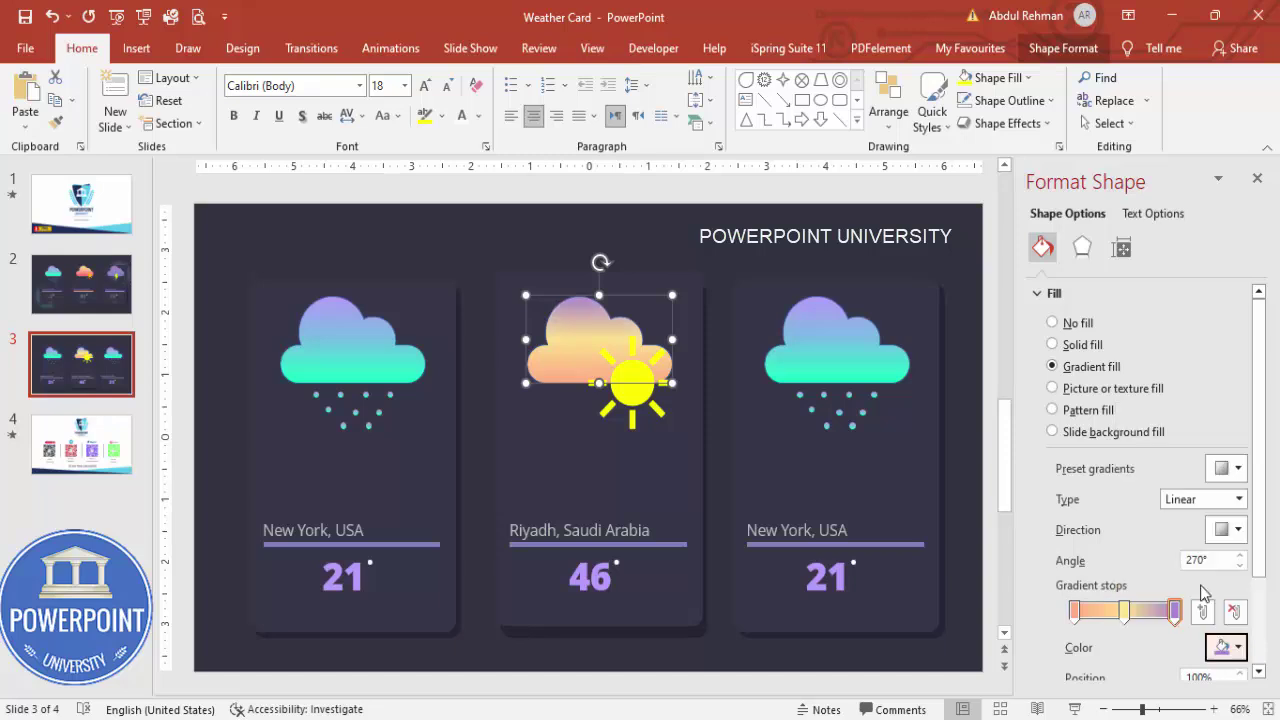
left_click(727, 256)
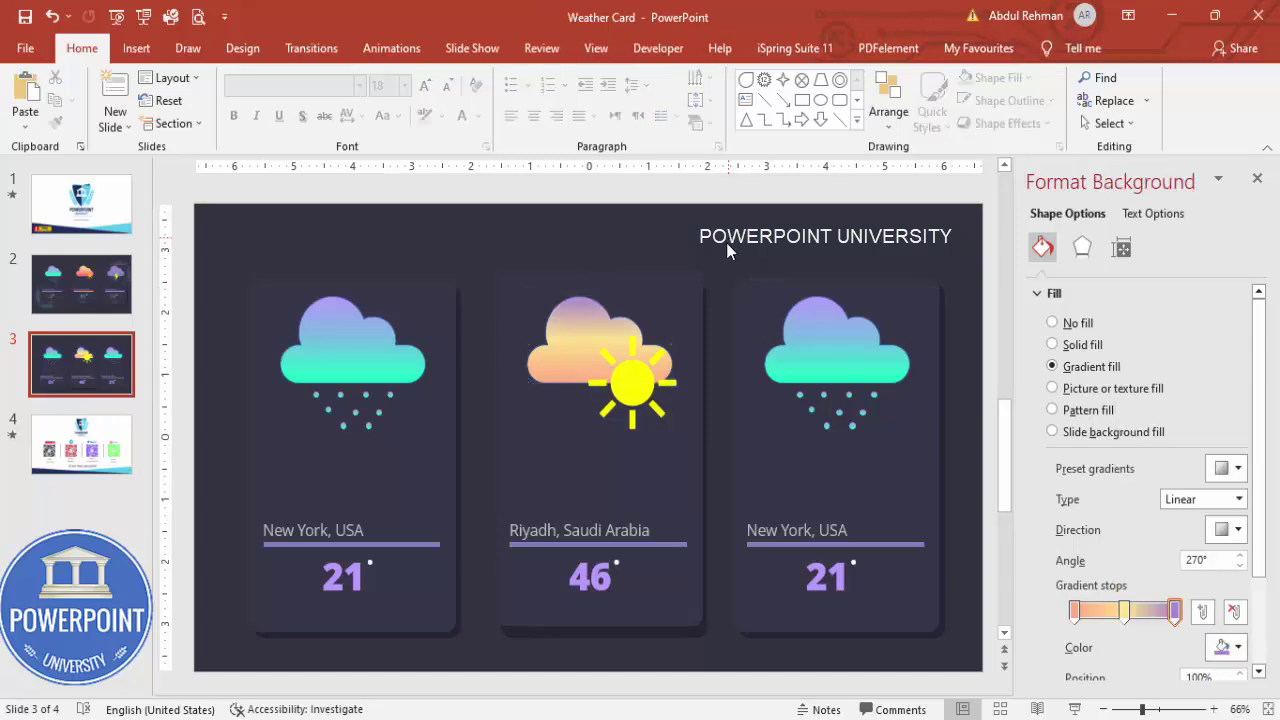
left_click(648, 393)
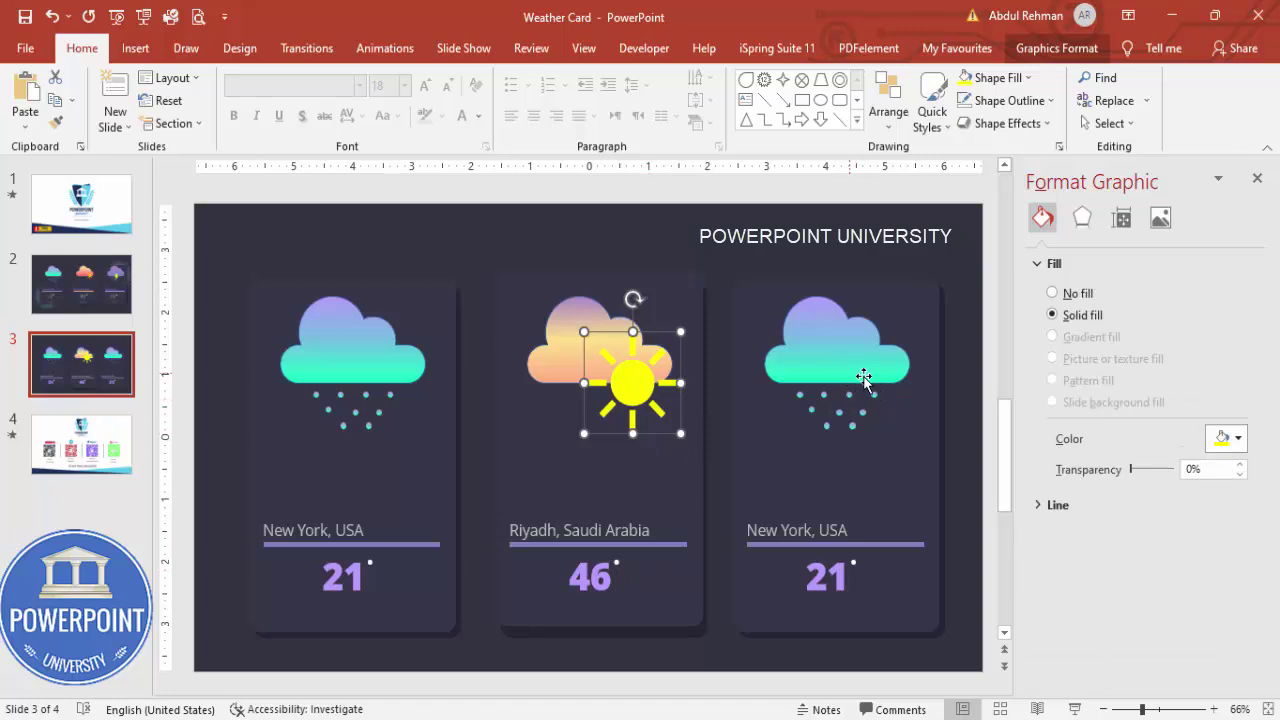
Insert a lightning-bolt icon found by searching 'thu', place it on the right cloud, and fill it orange.
left_click(120, 52)
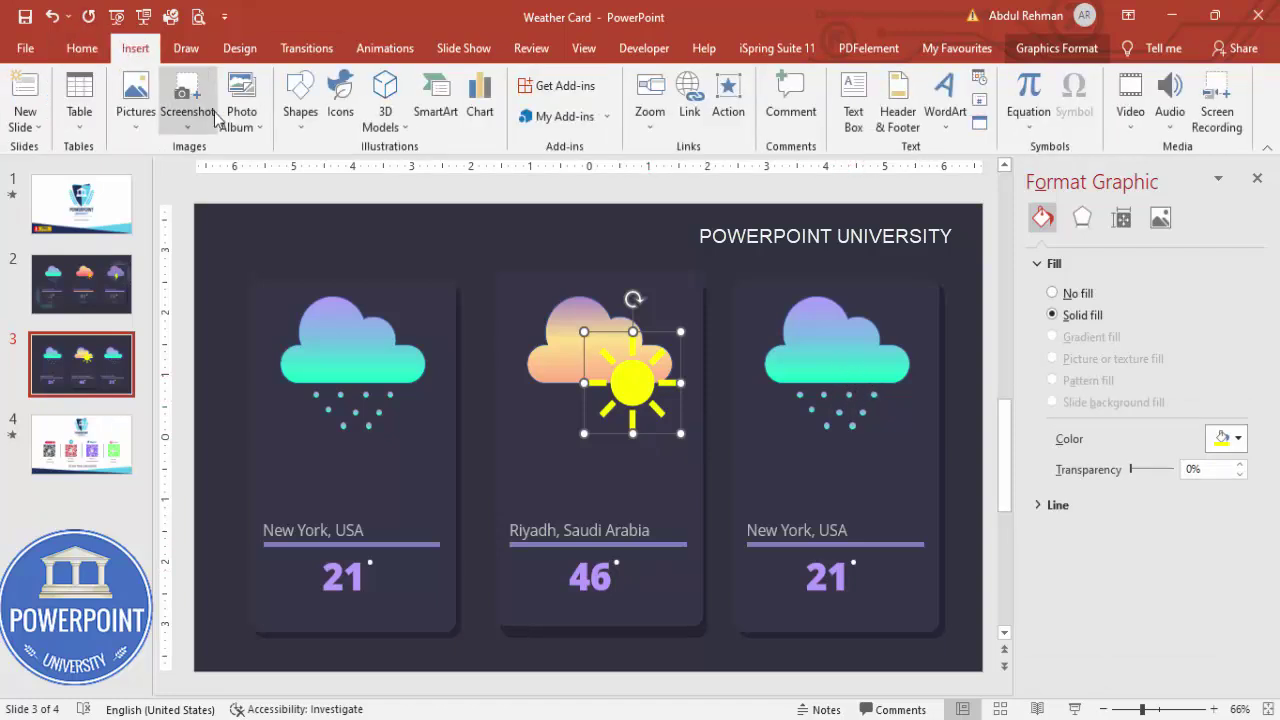
left_click(350, 112)
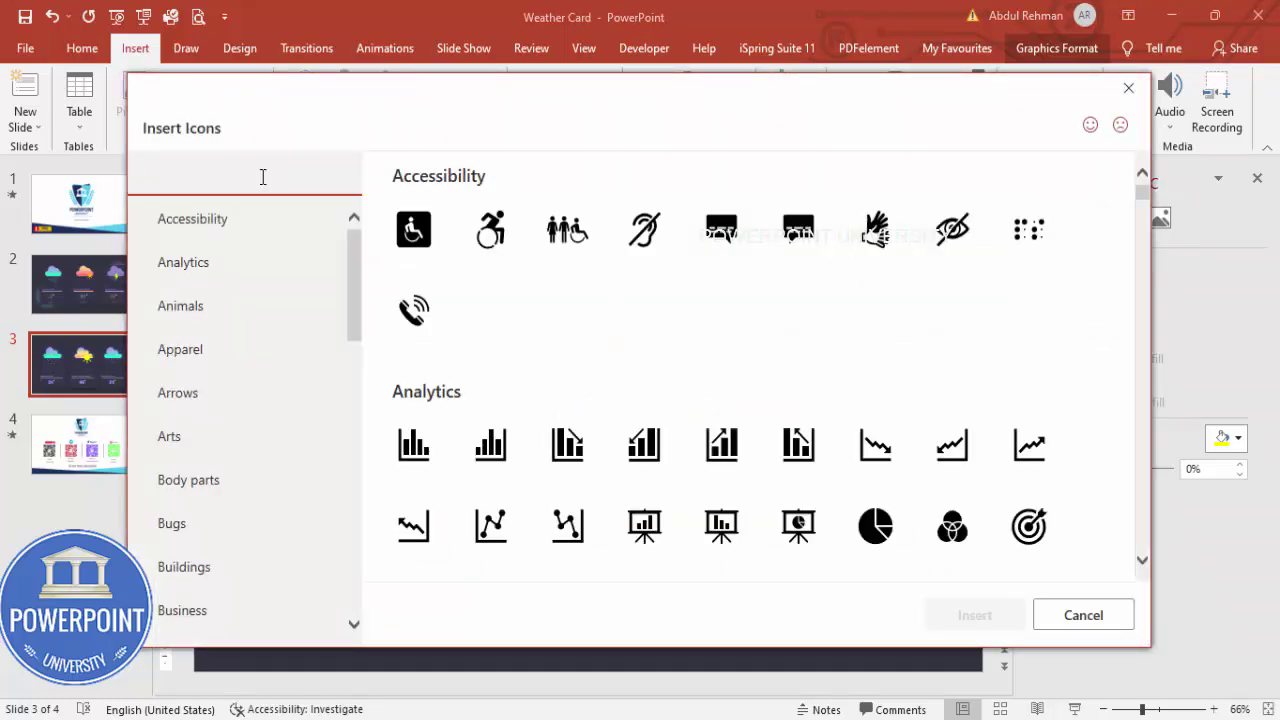
type("th")
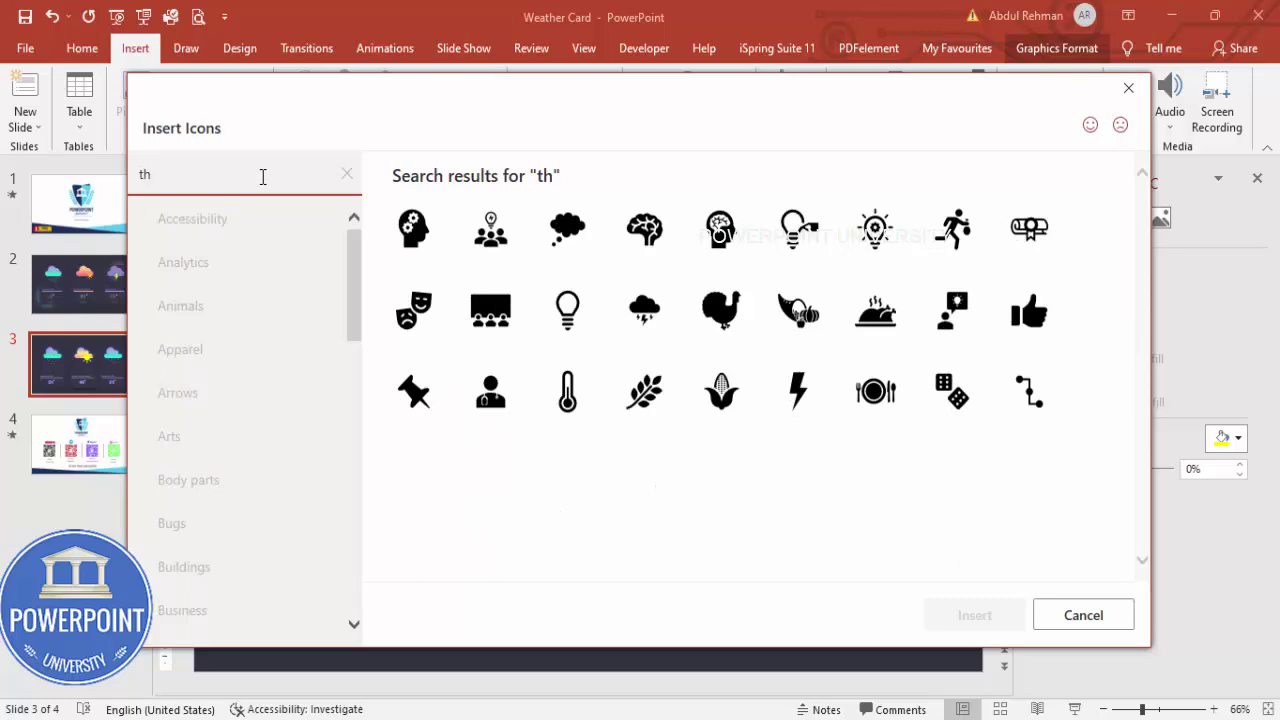
type("u")
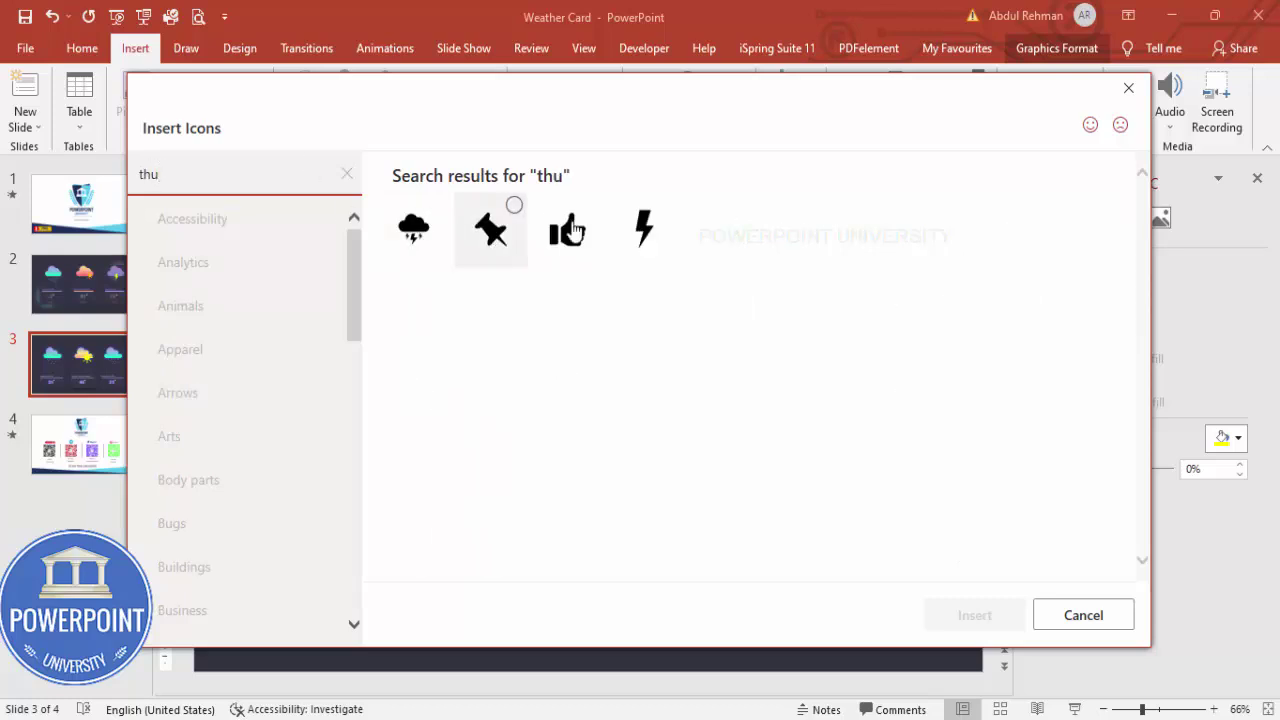
left_click(664, 210)
left_click(967, 615)
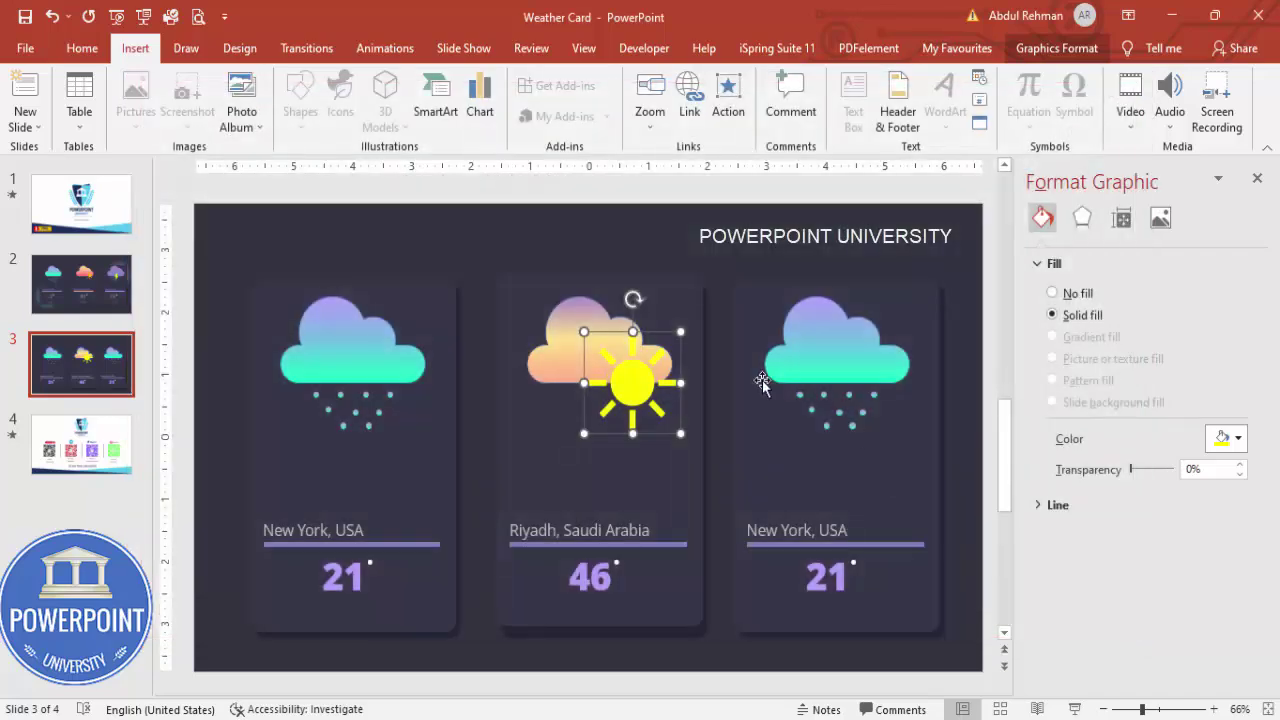
left_click_drag(597, 440, 845, 387)
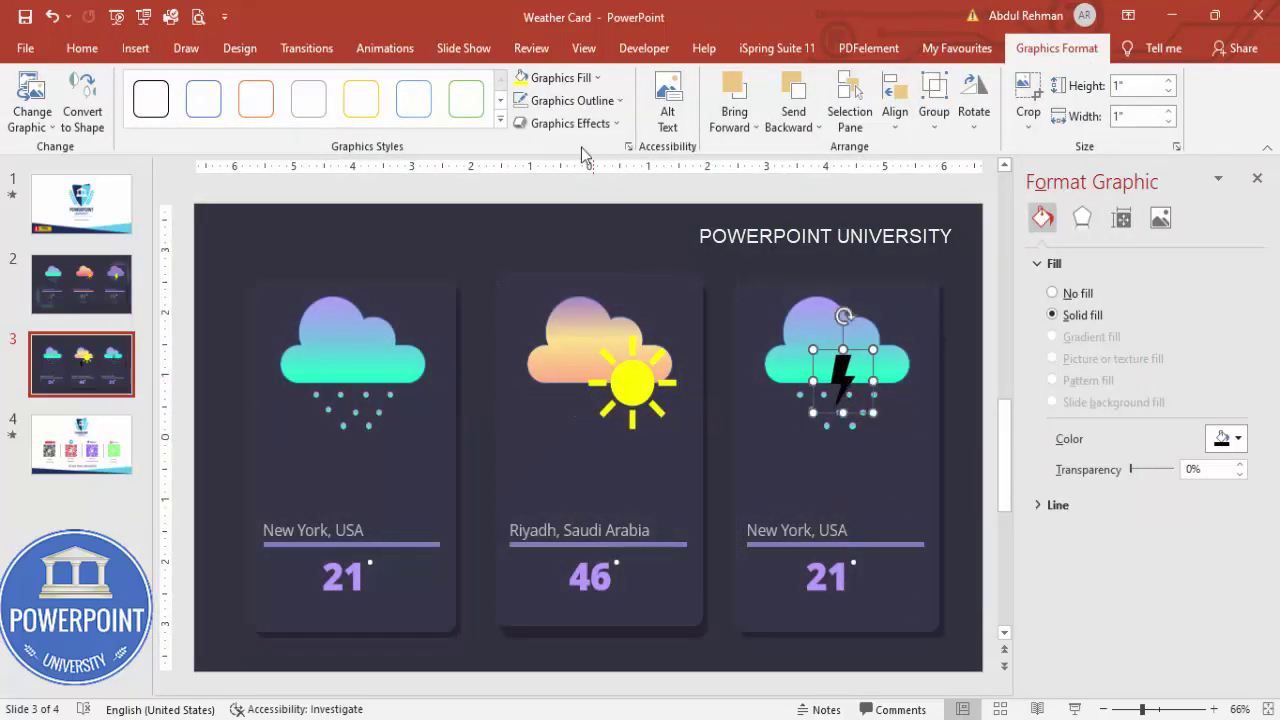
left_click(558, 78)
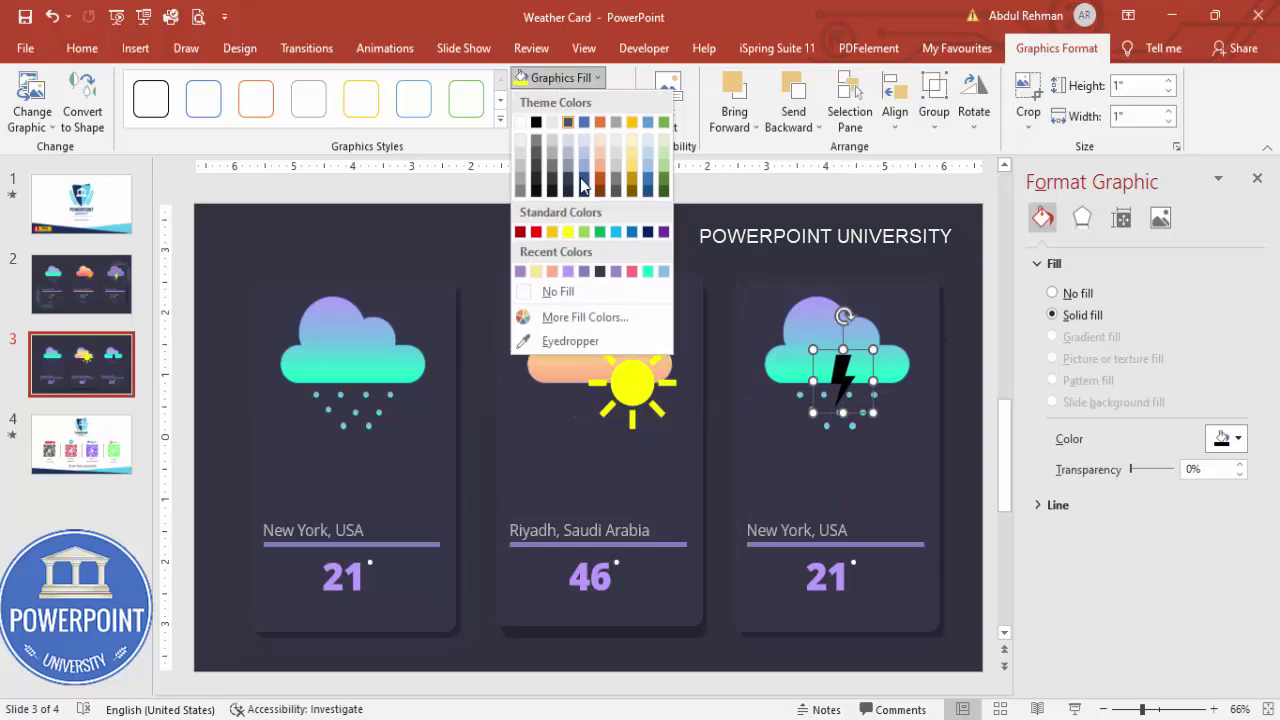
left_click(552, 233)
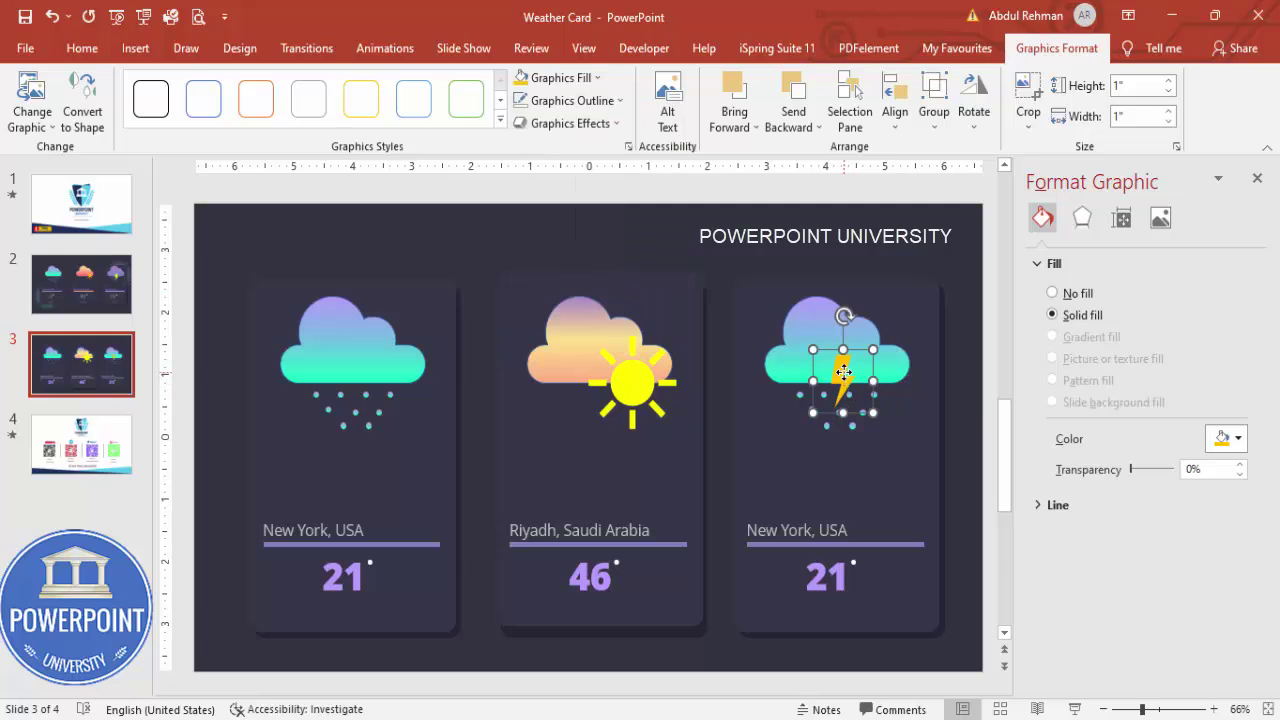
Change the right card's label from 'New York, USA' to 'Cityname, Country'.
left_click(813, 530)
left_click_drag(813, 530, 689, 529)
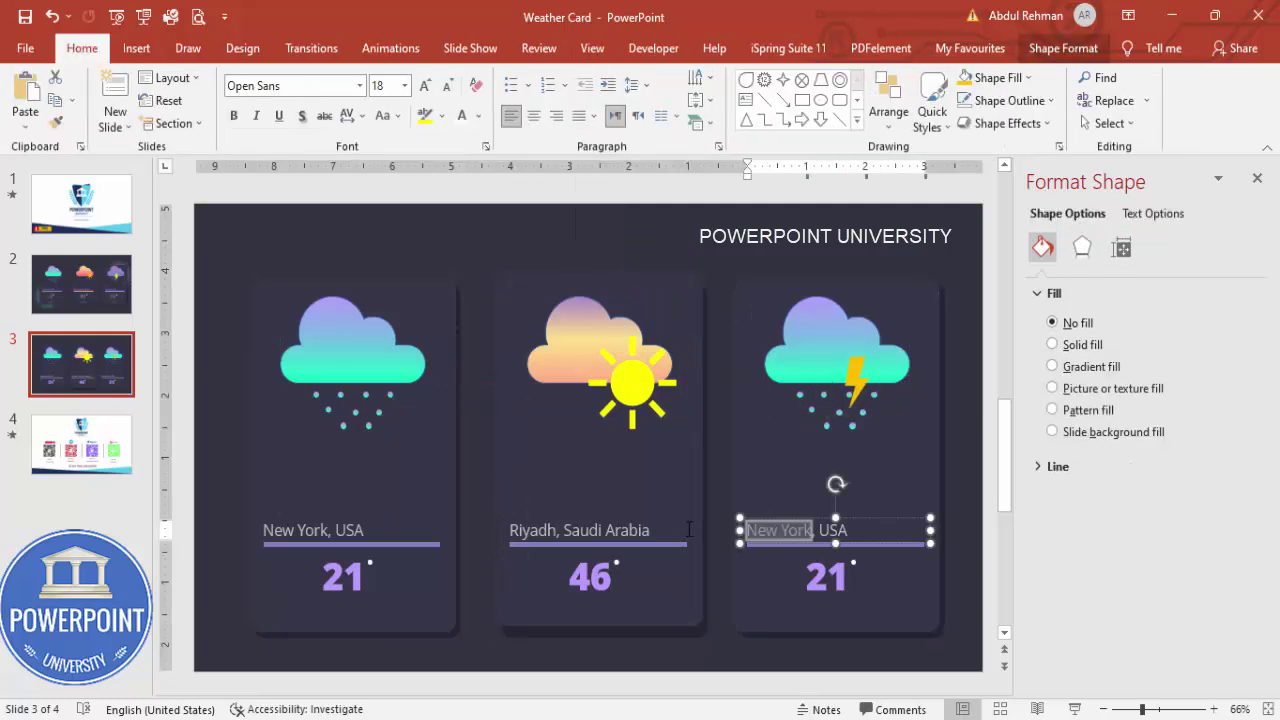
type("Cityname")
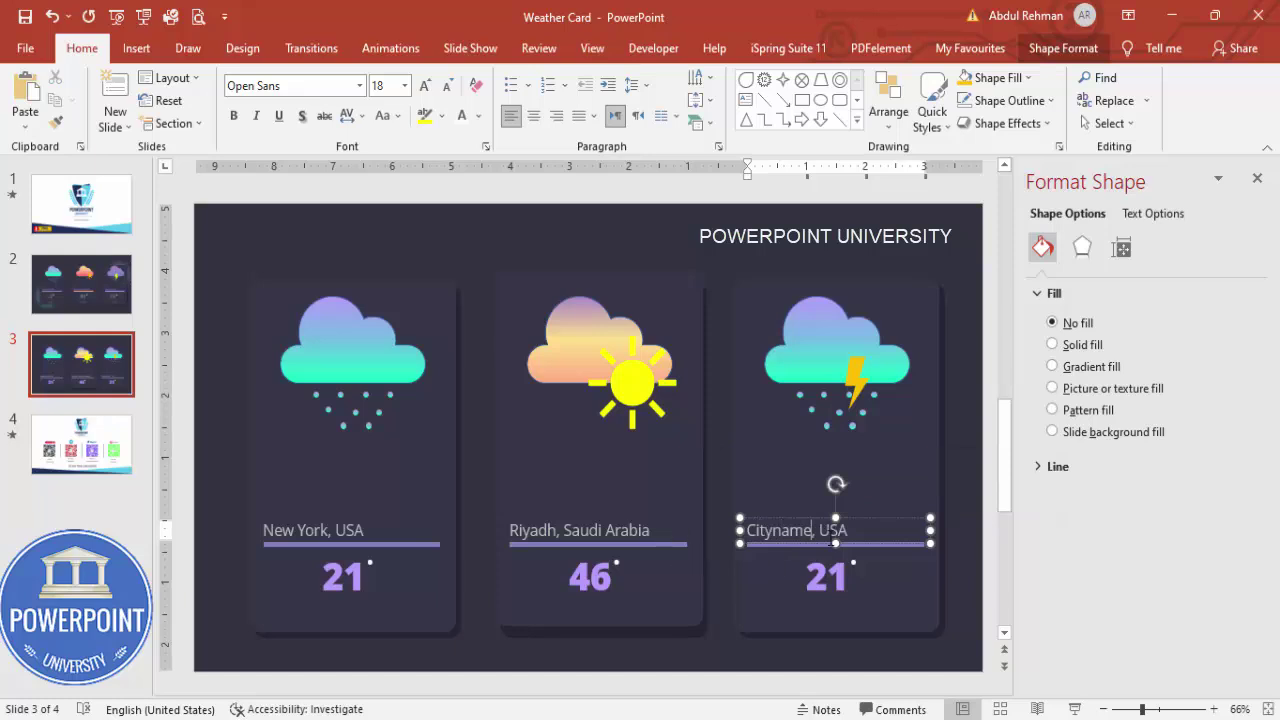
double_click(875, 536)
type("Country")
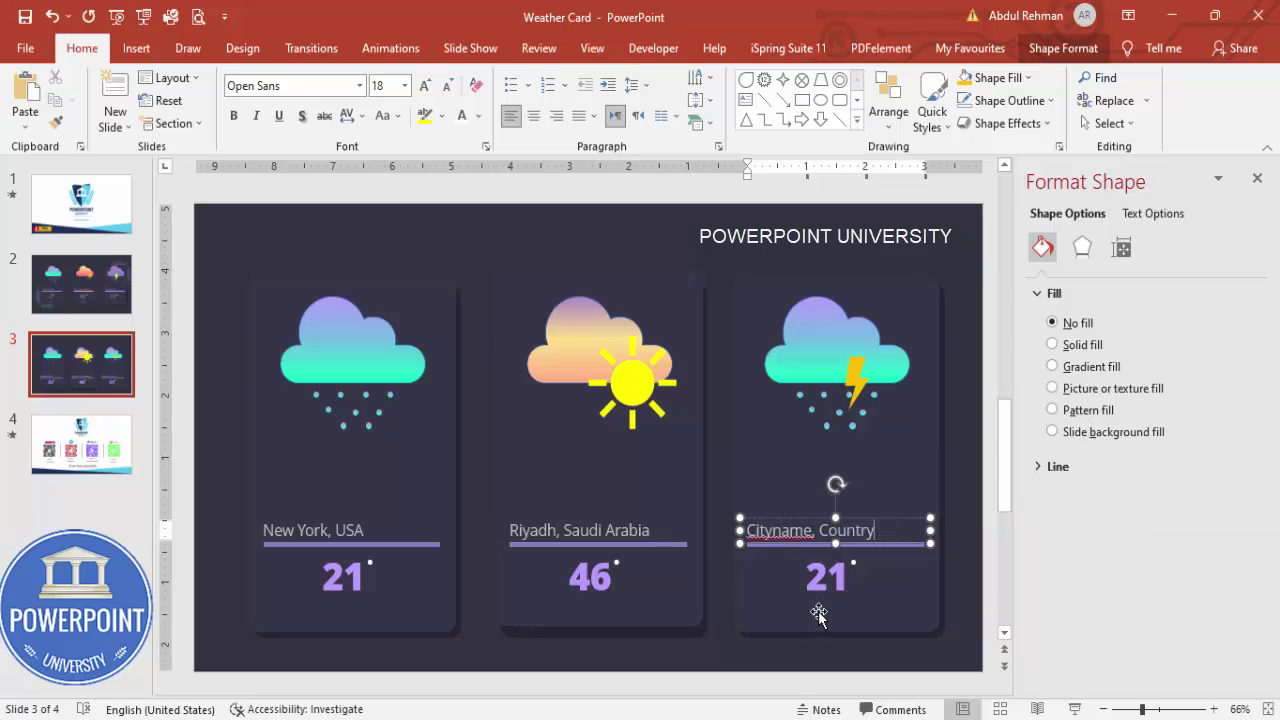
Change the right card's temperature from 21 to 22.
left_click(818, 604)
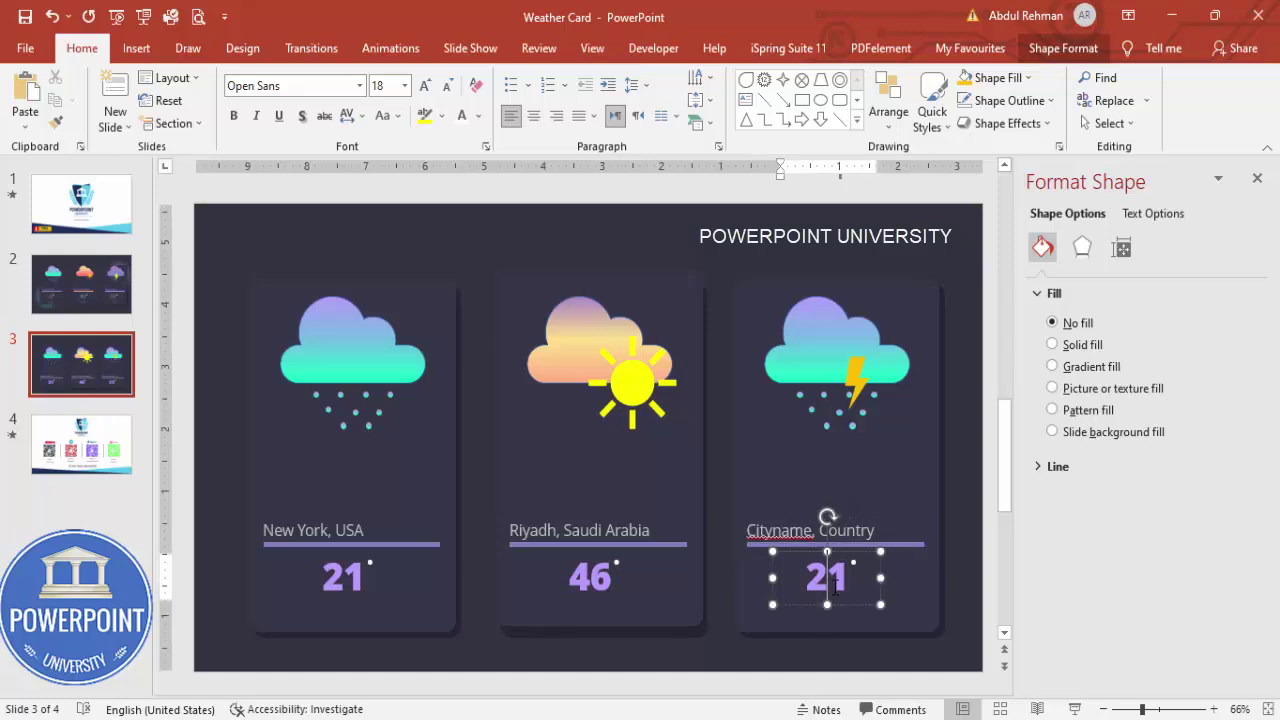
key("BackSpace")
type("2")
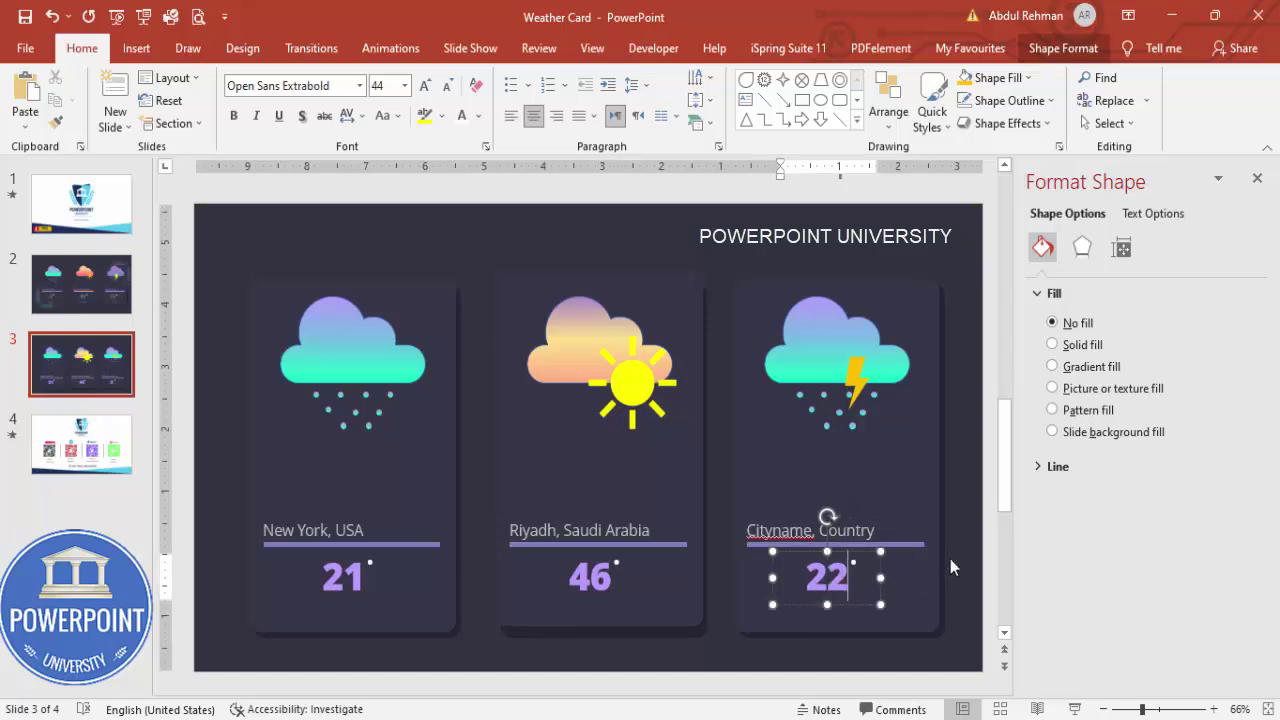
left_click(894, 449)
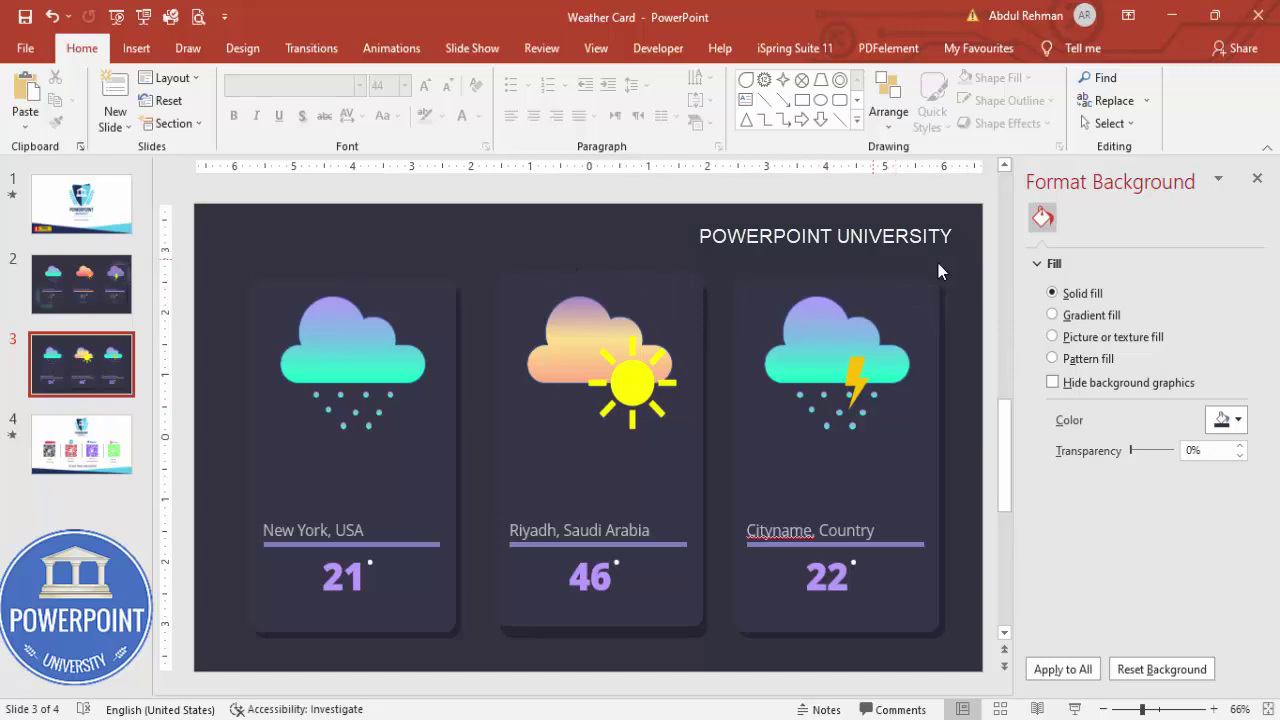
Draw a large oval circle over the middle card.
left_click(136, 48)
left_click(300, 104)
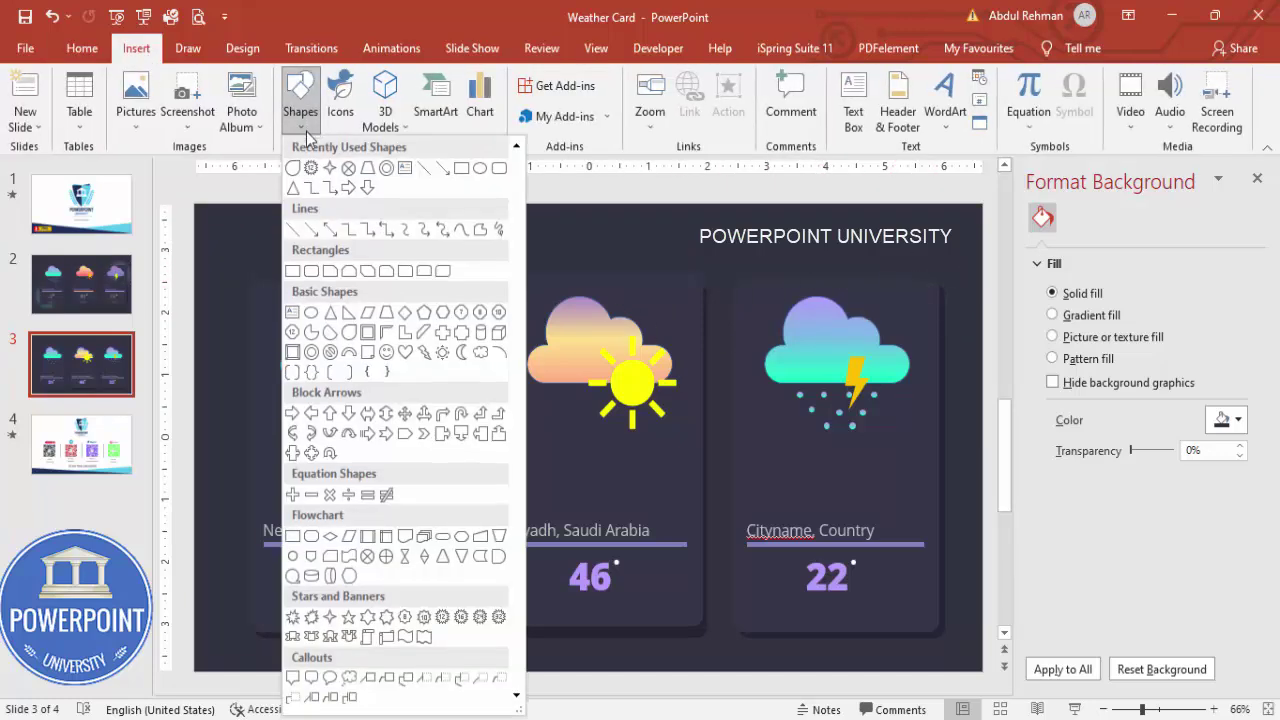
left_click(311, 319)
left_click_drag(432, 257, 713, 543)
Copy the cloud's mint-to-lavender gradient onto the circle and give it 66 pt soft edges.
left_click(343, 328)
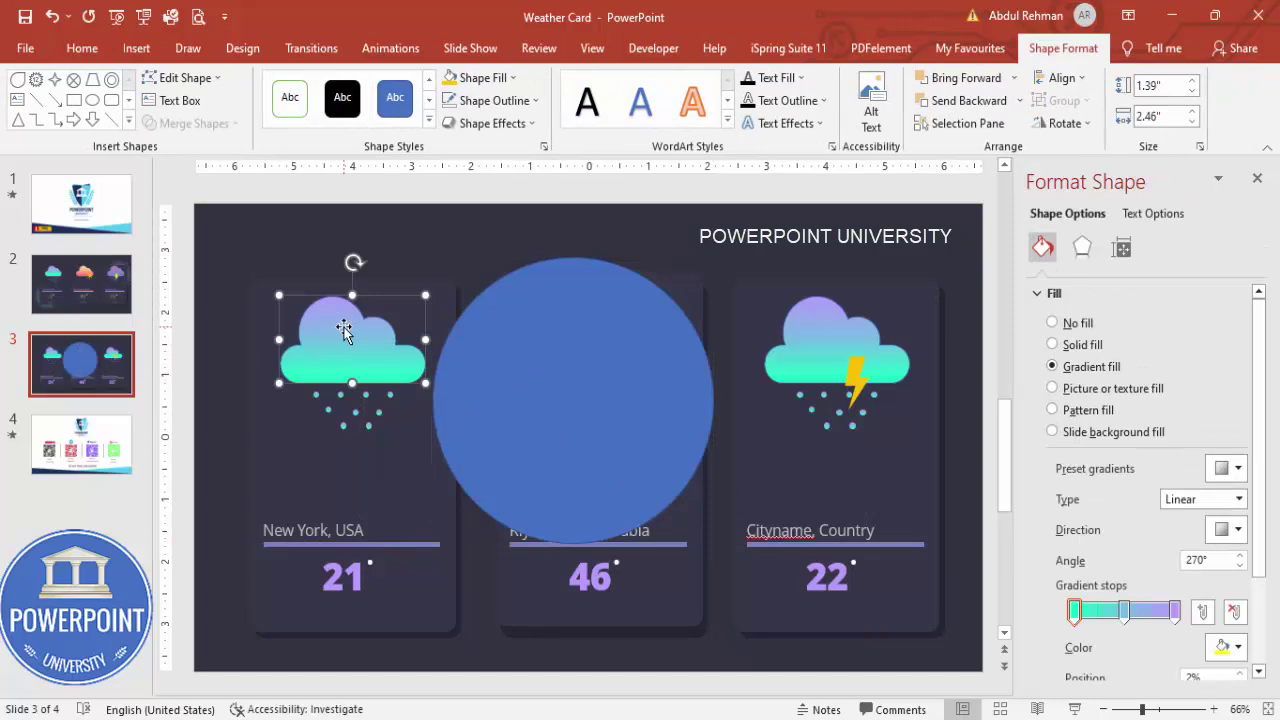
left_click(84, 50)
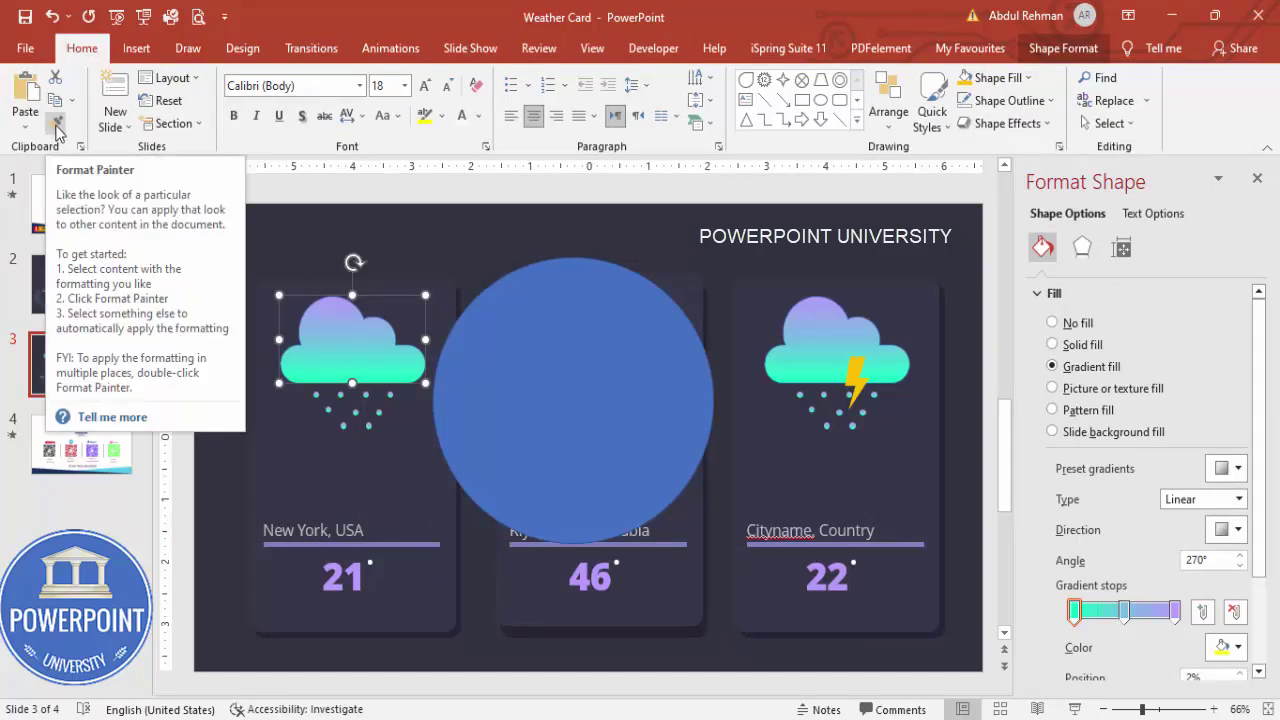
left_click(57, 128)
left_click(655, 435)
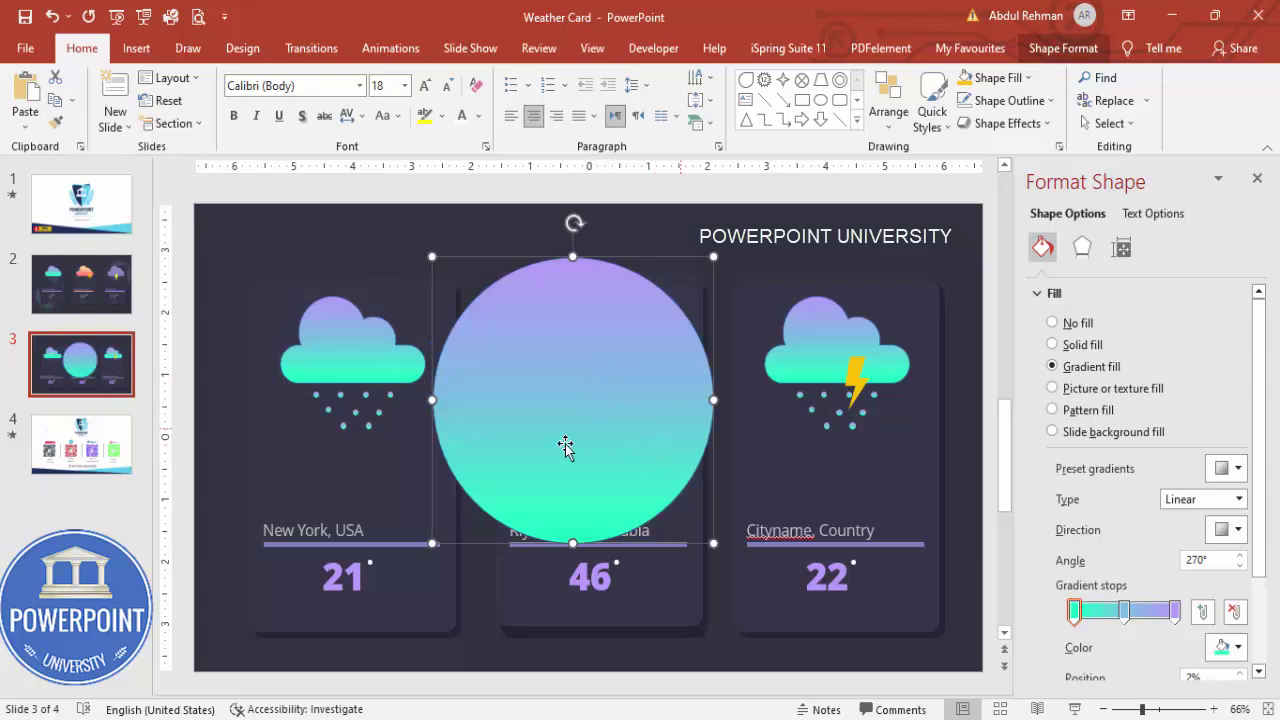
left_click(1084, 247)
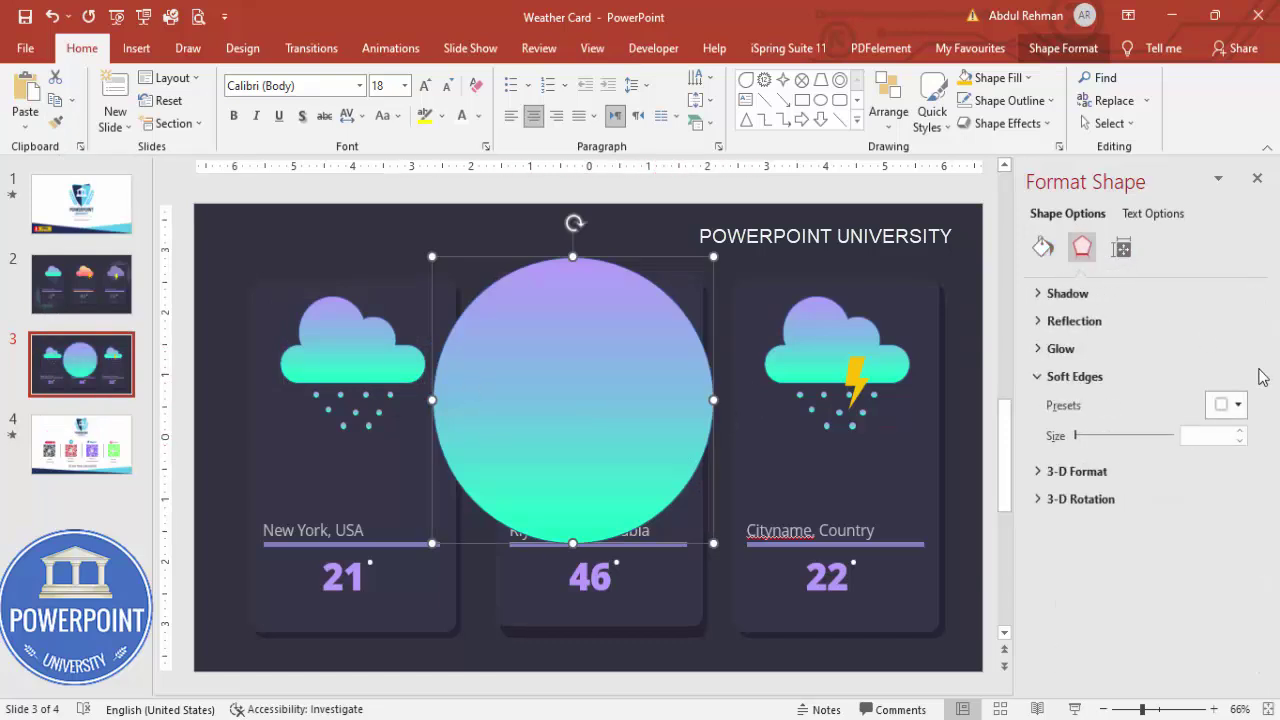
left_click_drag(1076, 437, 1143, 438)
Place the glow behind the lower-left corner of the New York card and send it to back.
left_click_drag(617, 414, 291, 592)
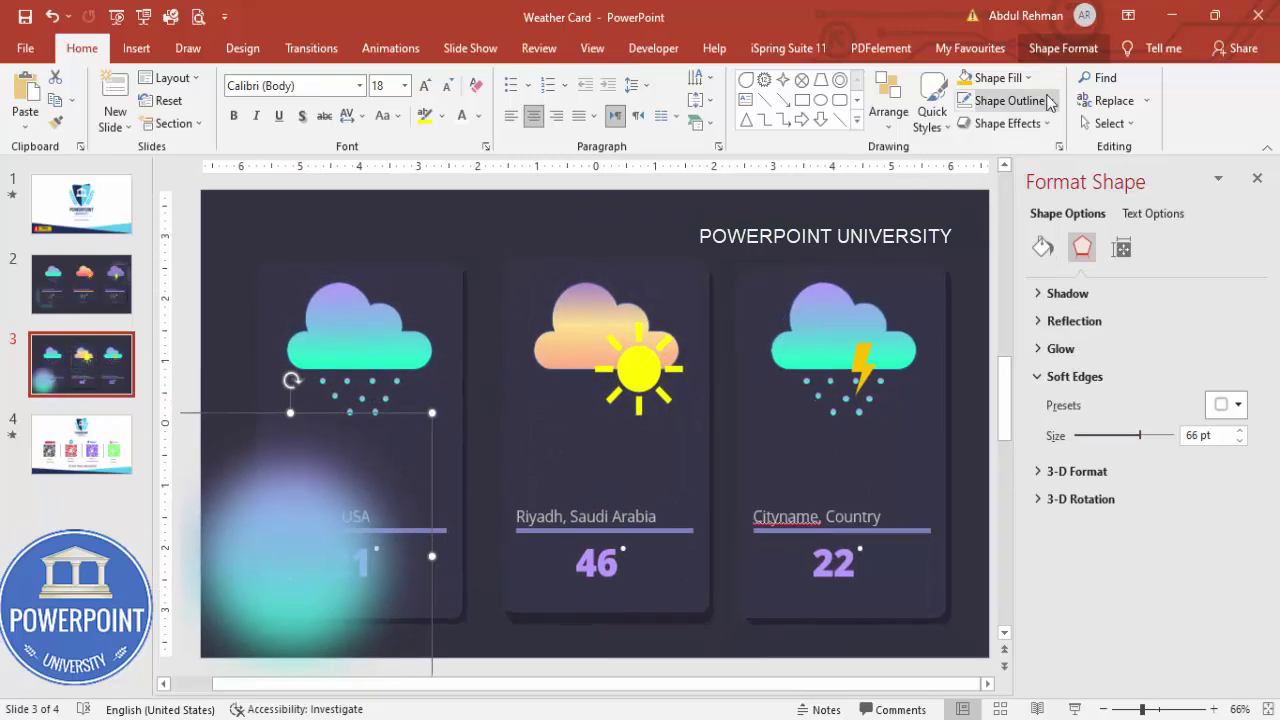
left_click(1063, 48)
left_click(1020, 100)
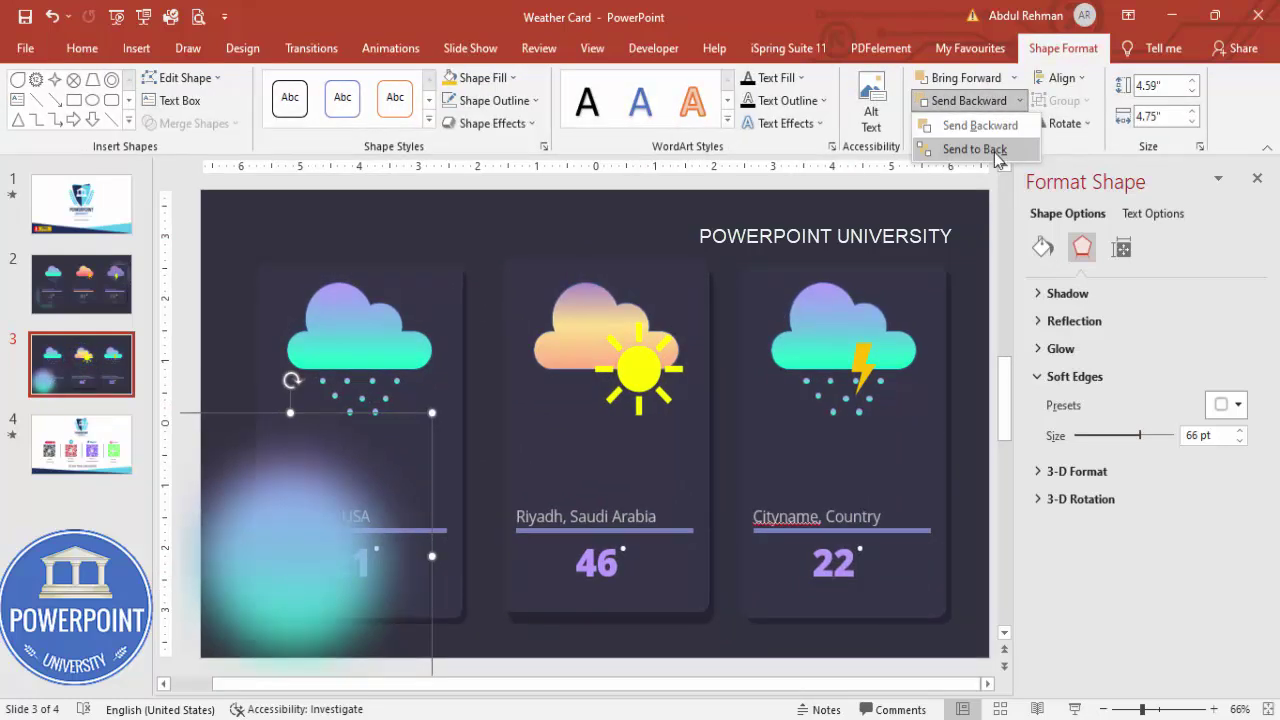
left_click(965, 146)
left_click_drag(226, 598, 256, 558)
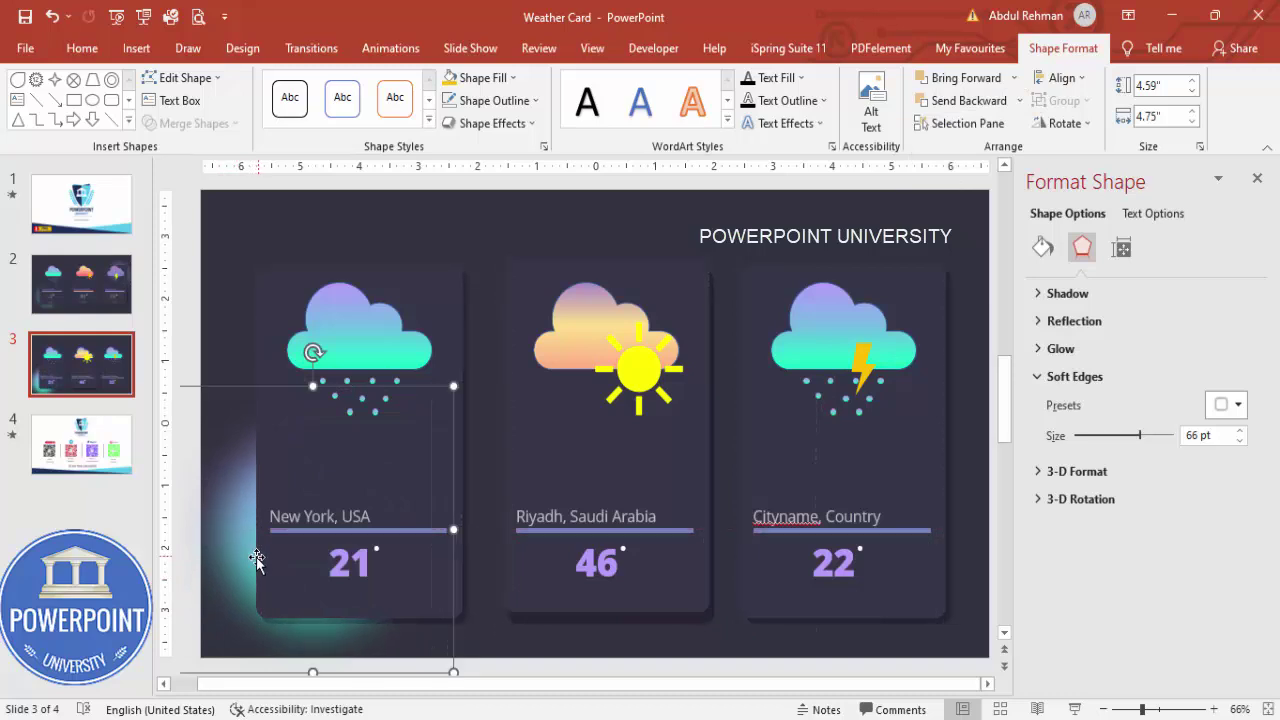
left_click(700, 238)
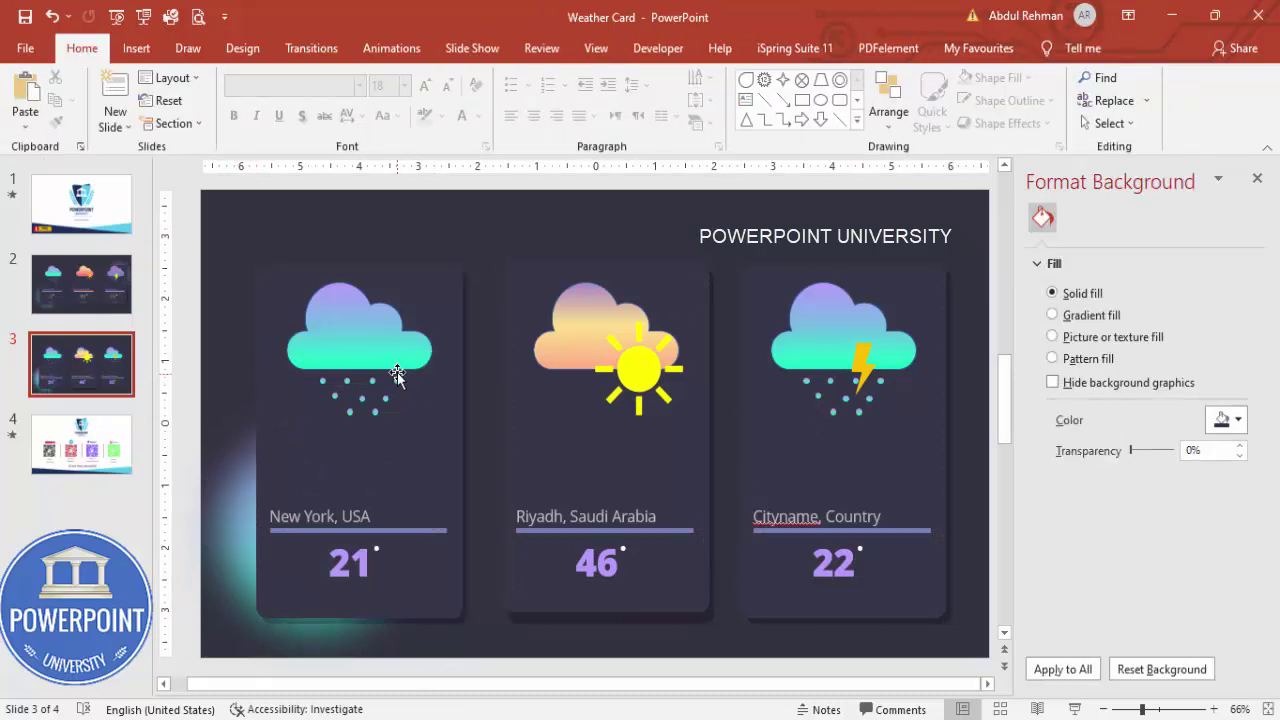